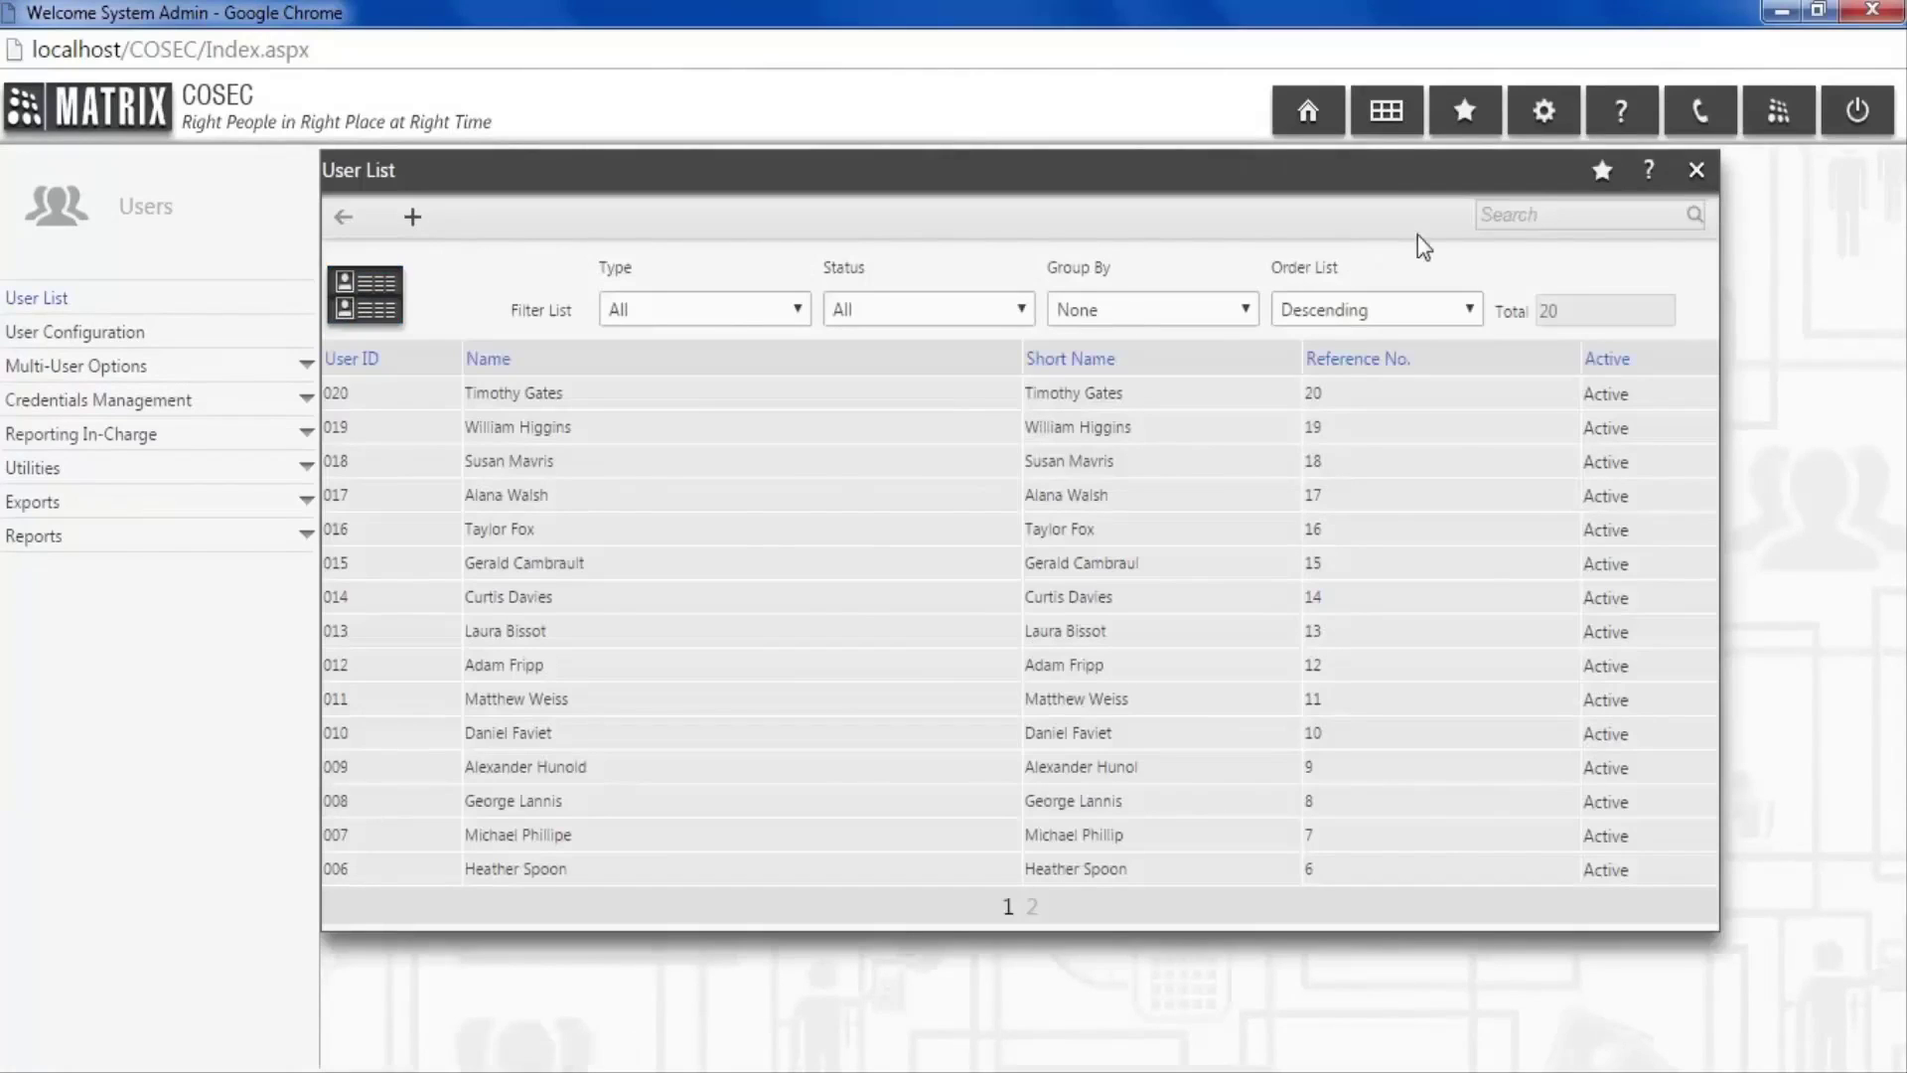
Search the user list for user ID 001 and open that user's ESS settings.
left_click(1497, 213)
type("001")
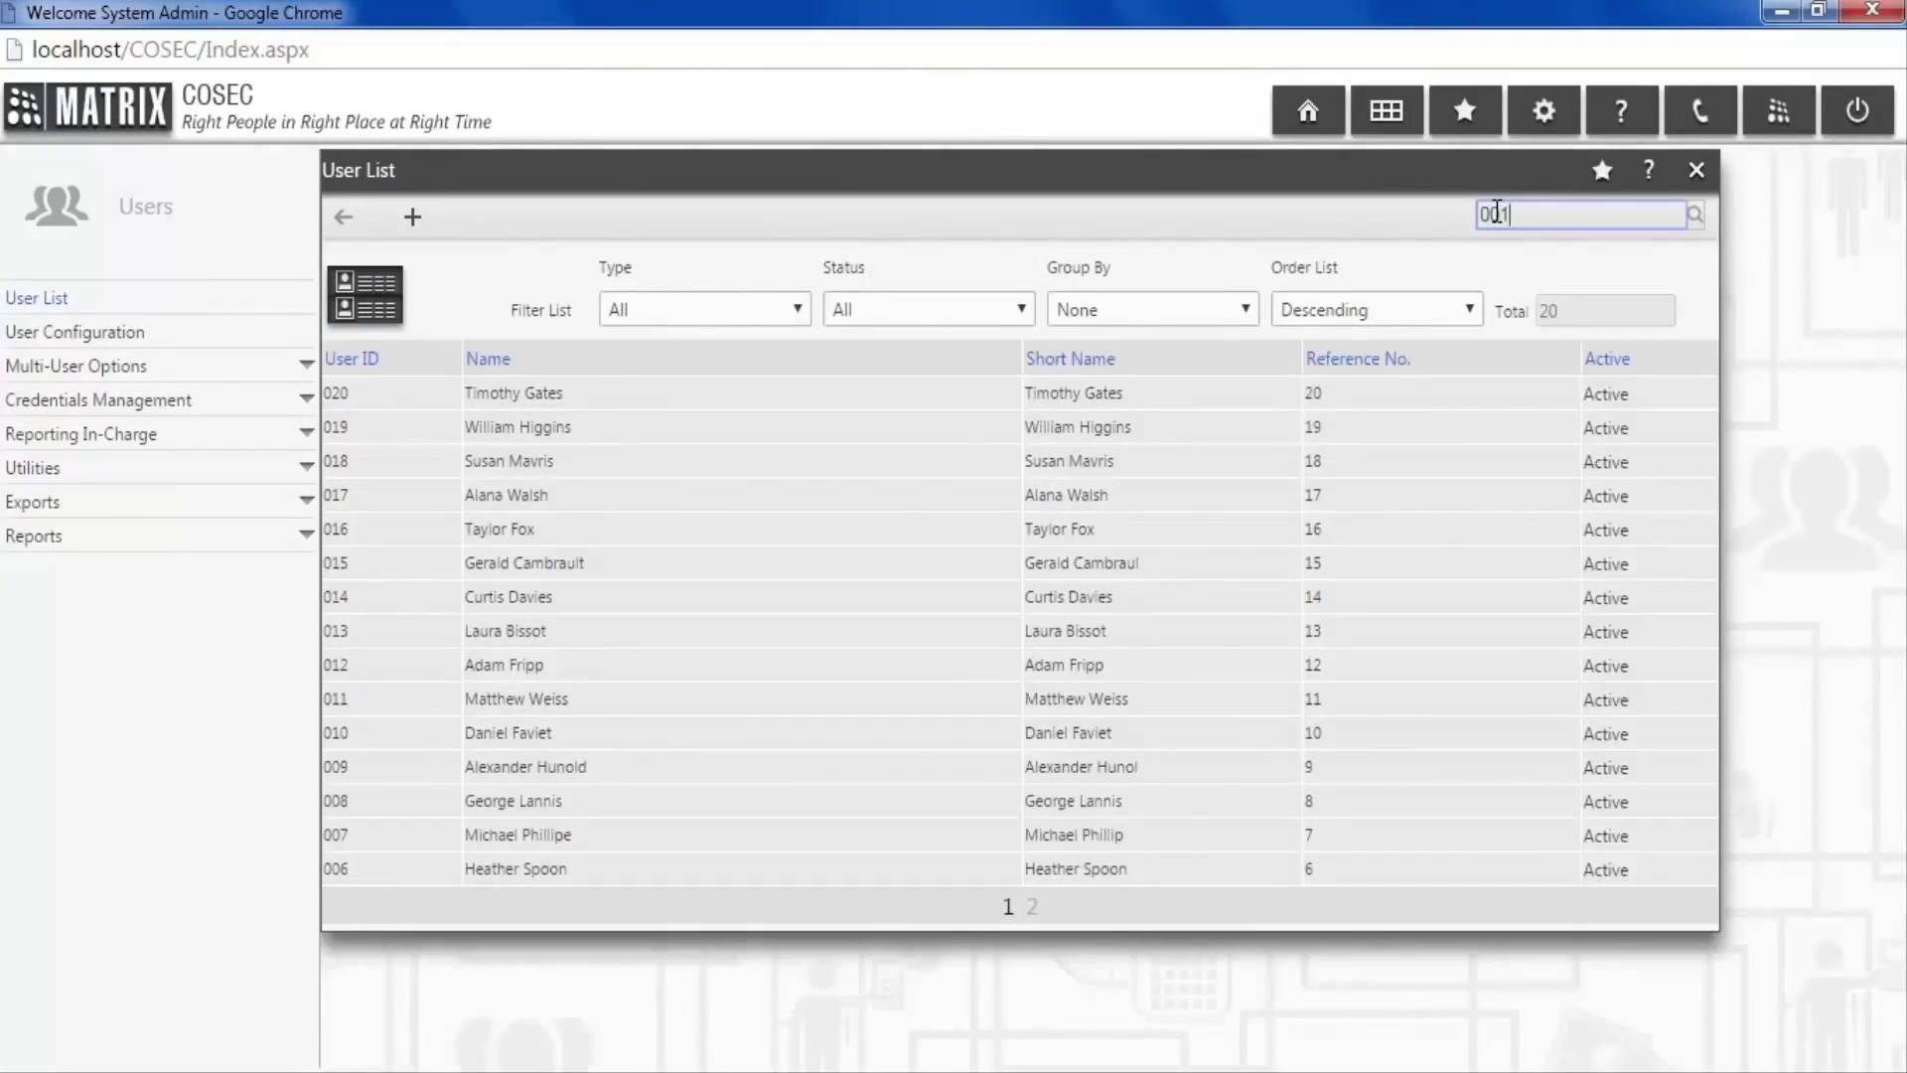
key("Return")
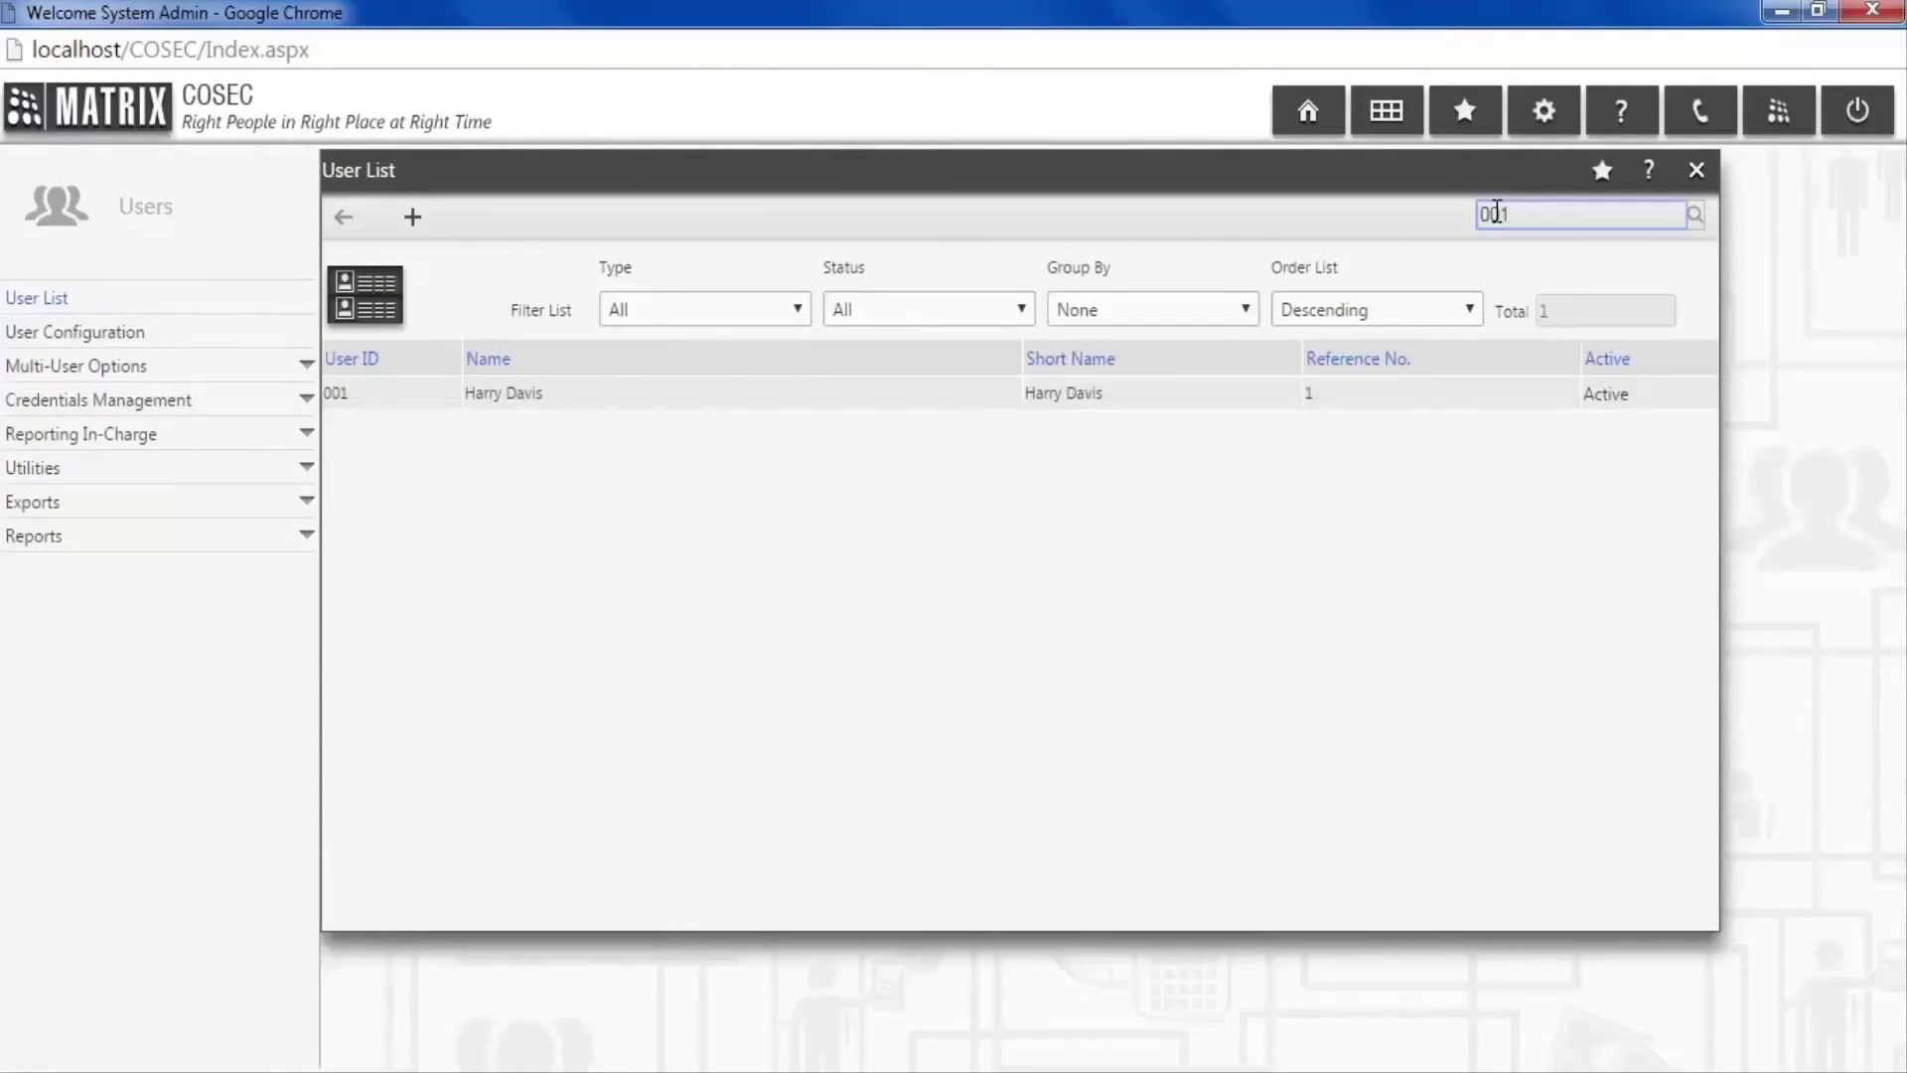
left_click(920, 408)
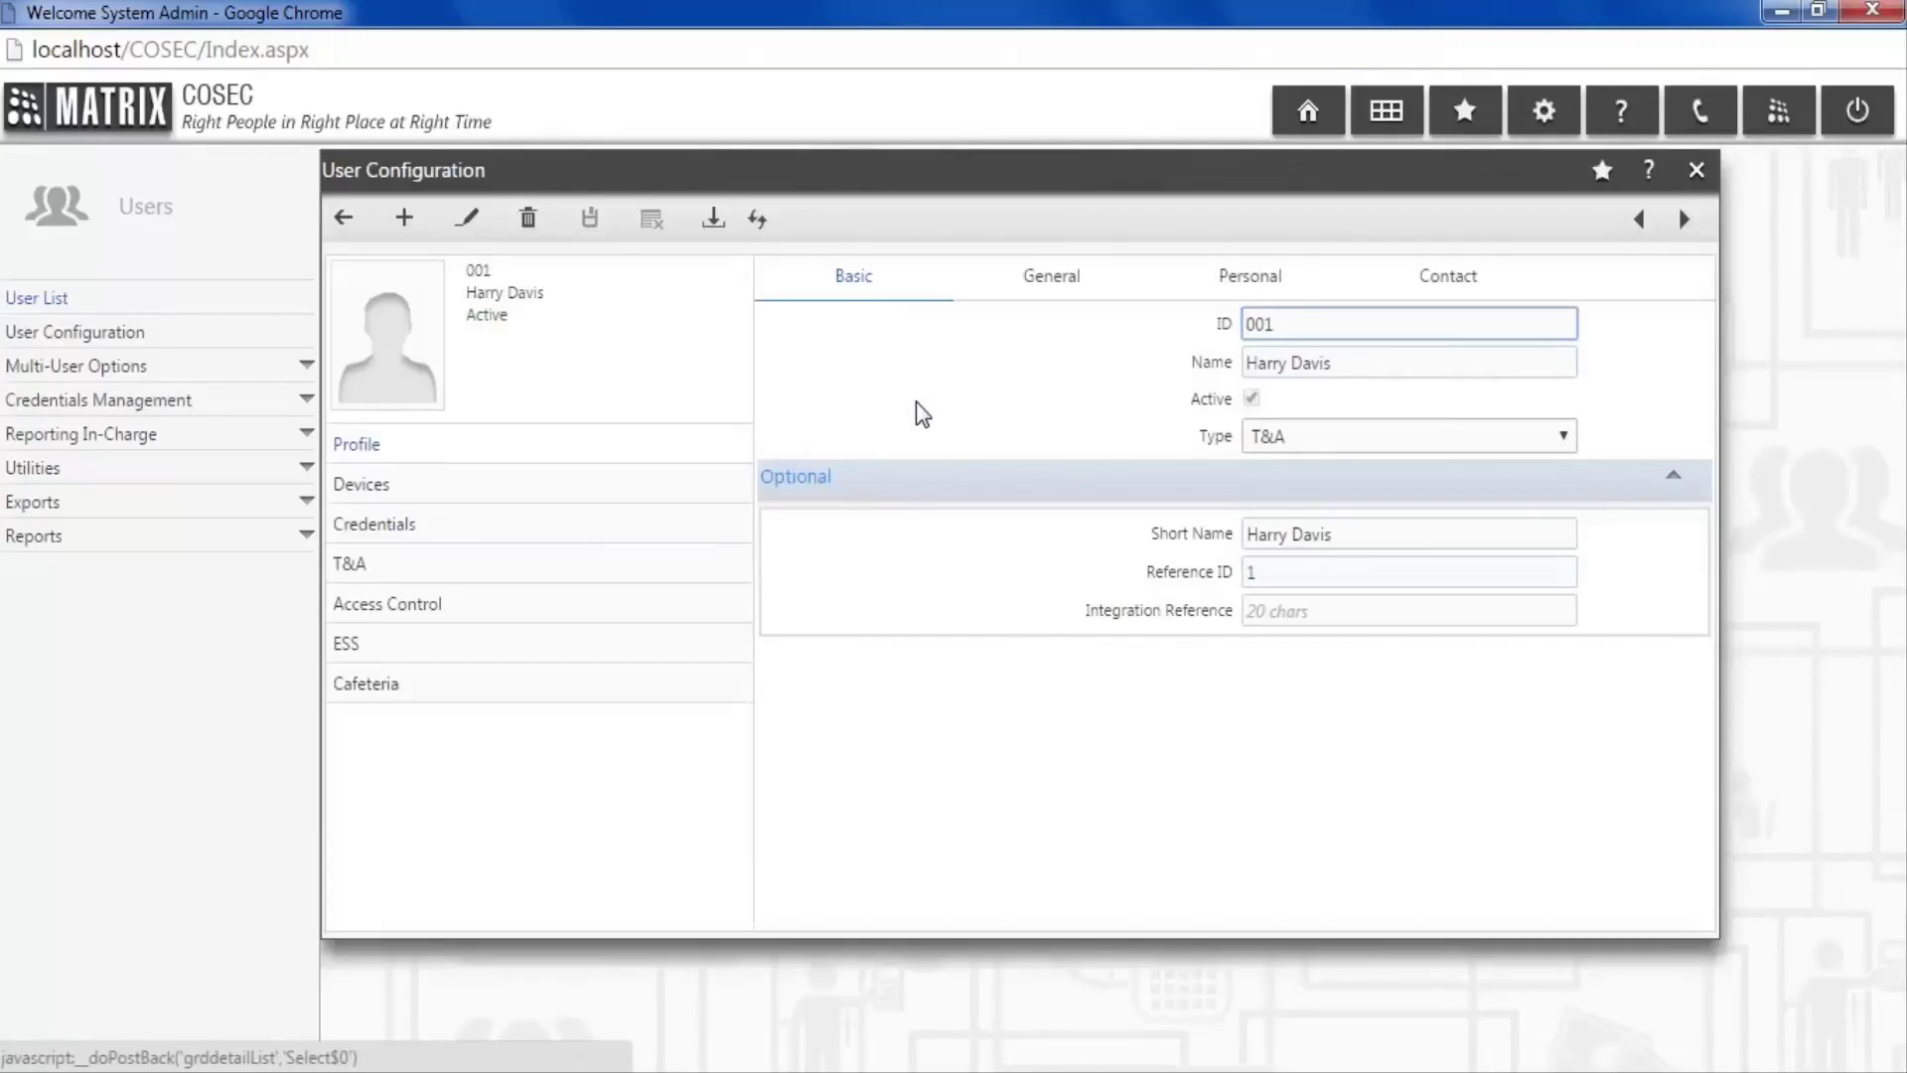
left_click(684, 664)
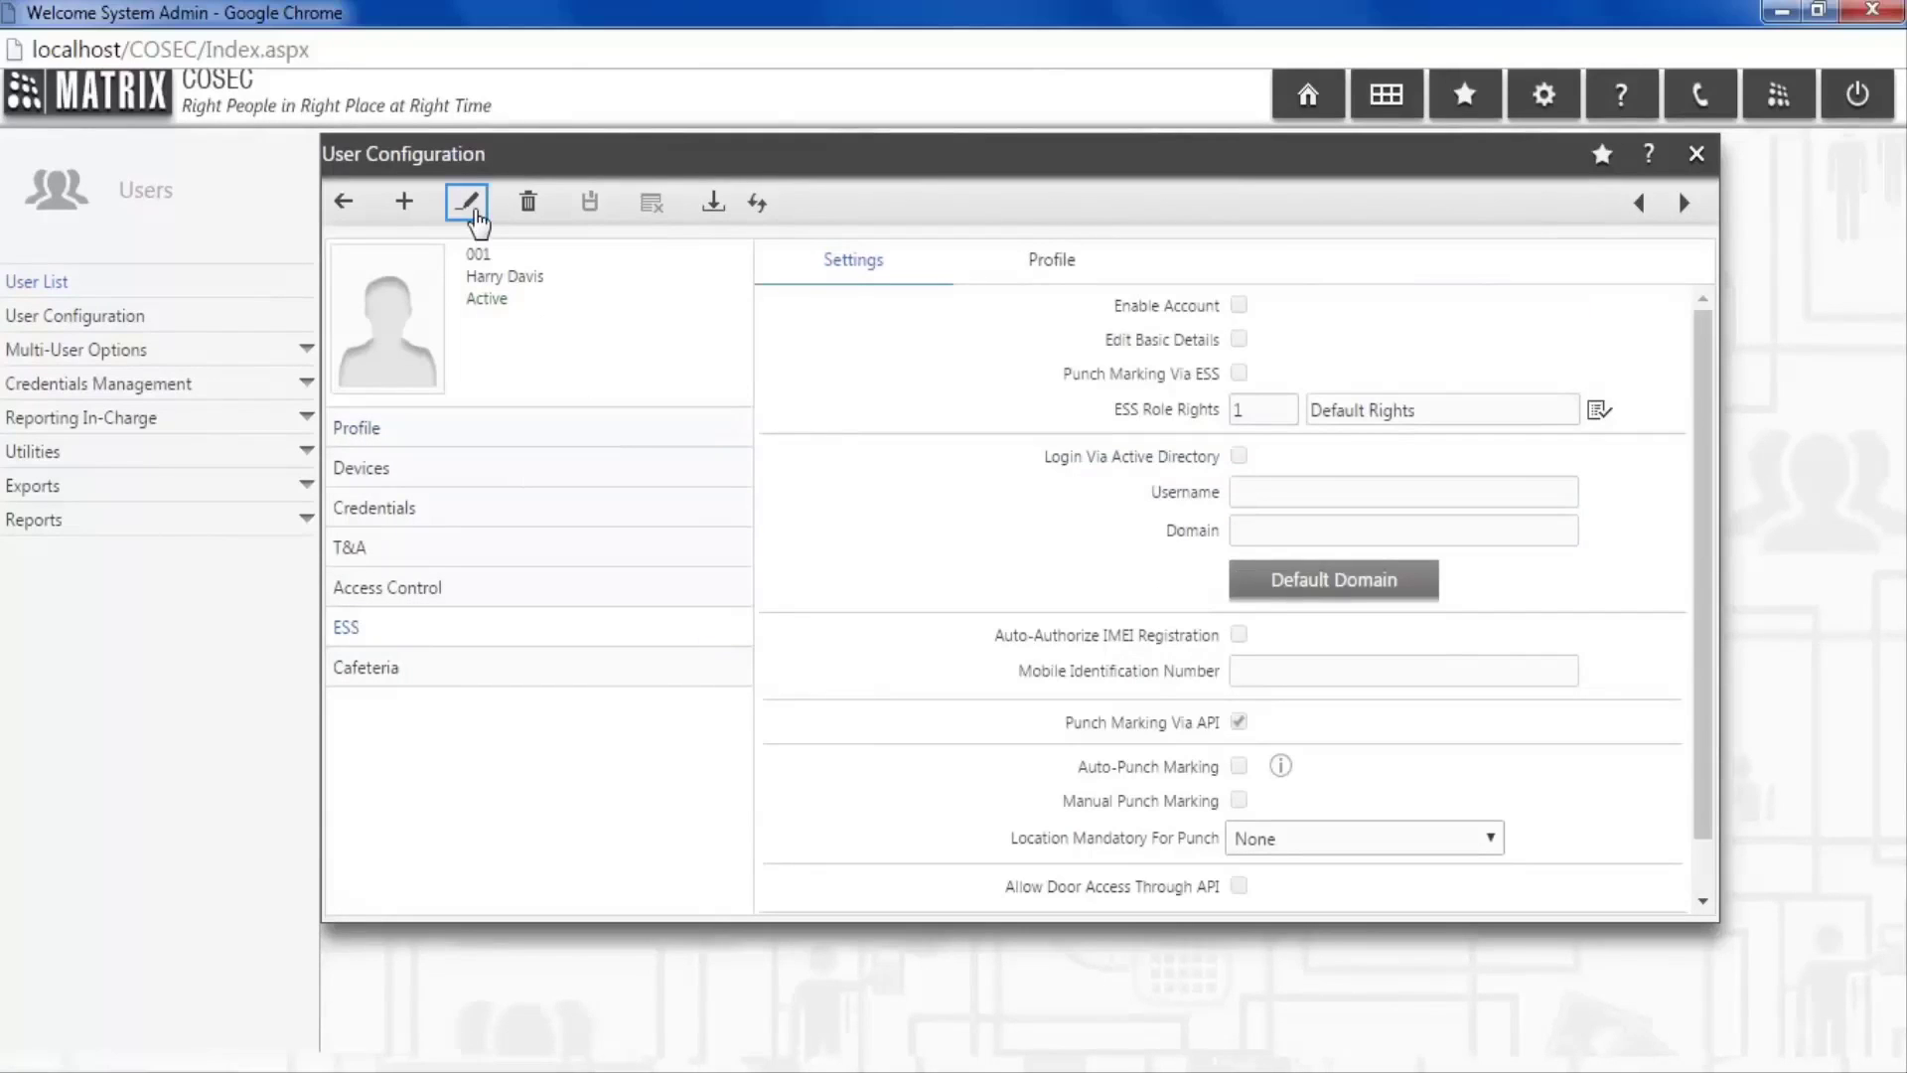
Turn on Enable Account and Edit Basic Details in user 001's ESS settings and save the record.
left_click(476, 217)
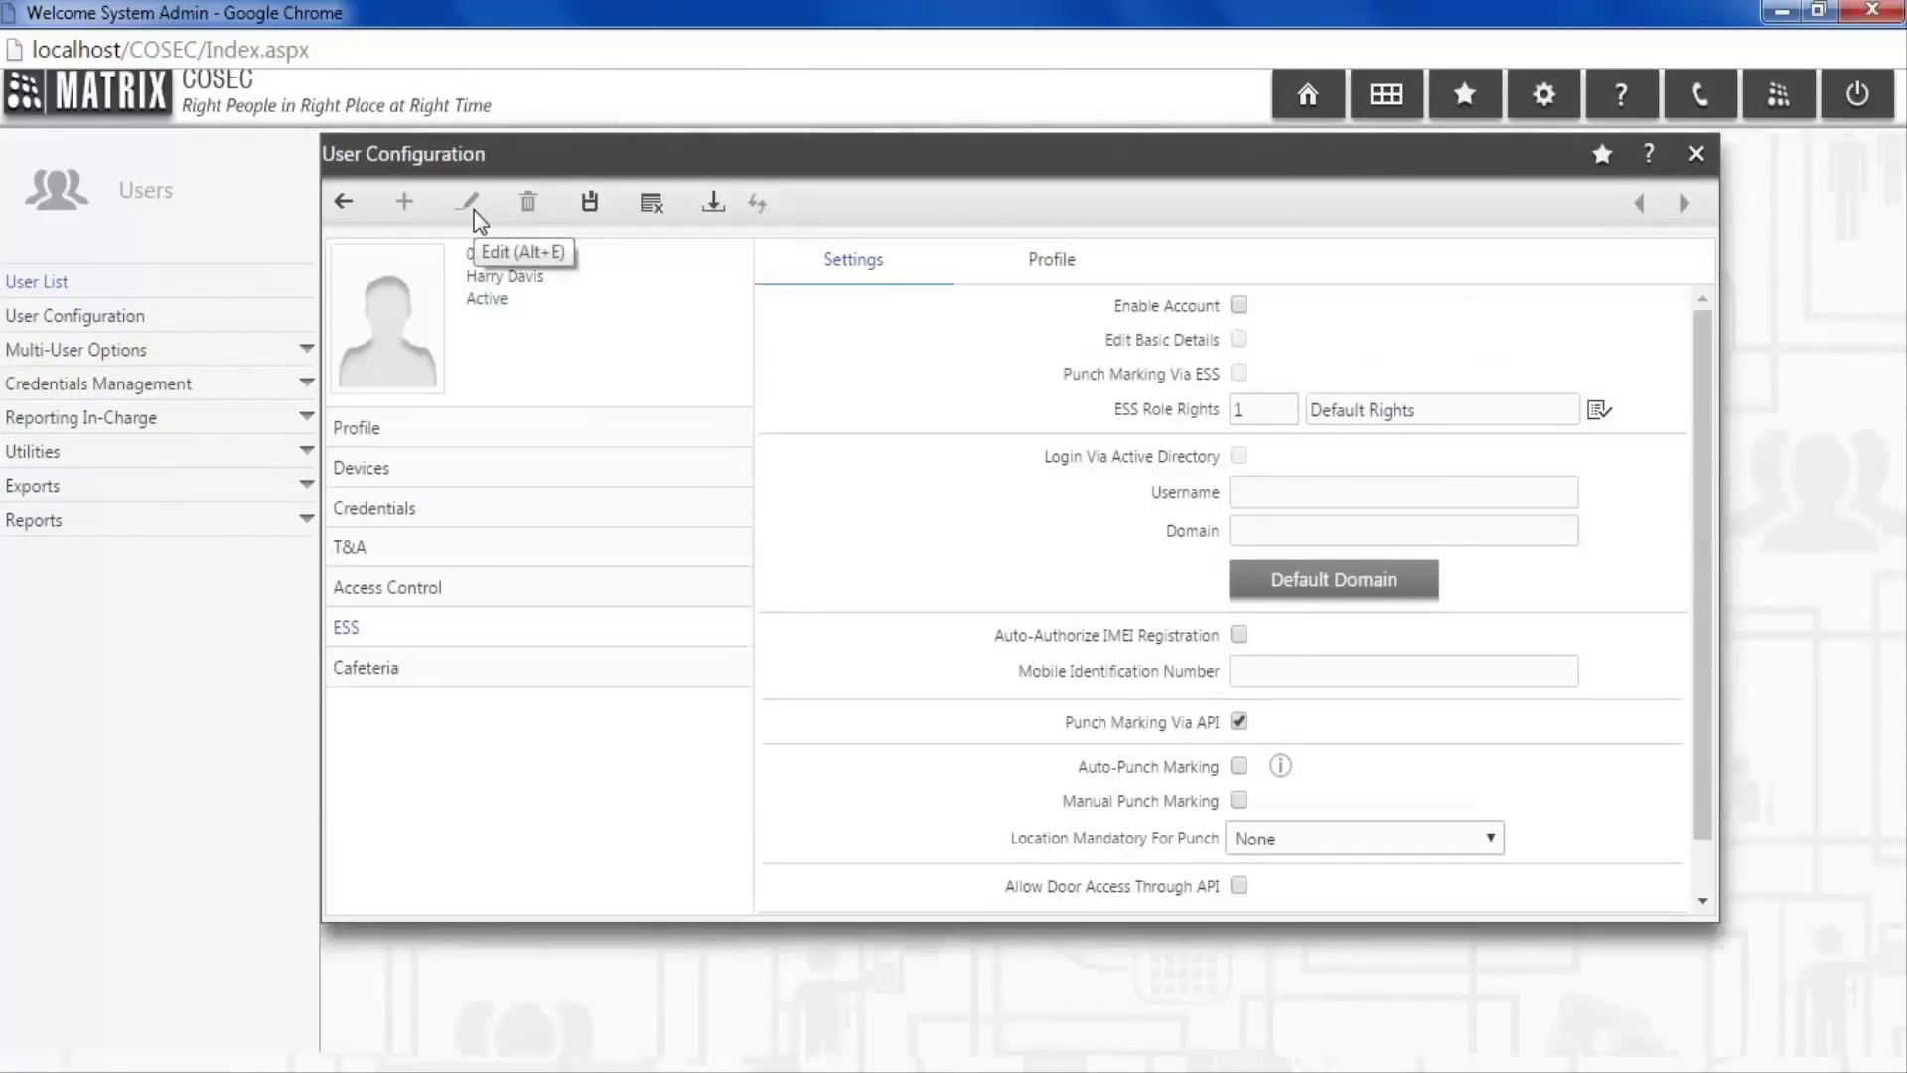
left_click(1236, 307)
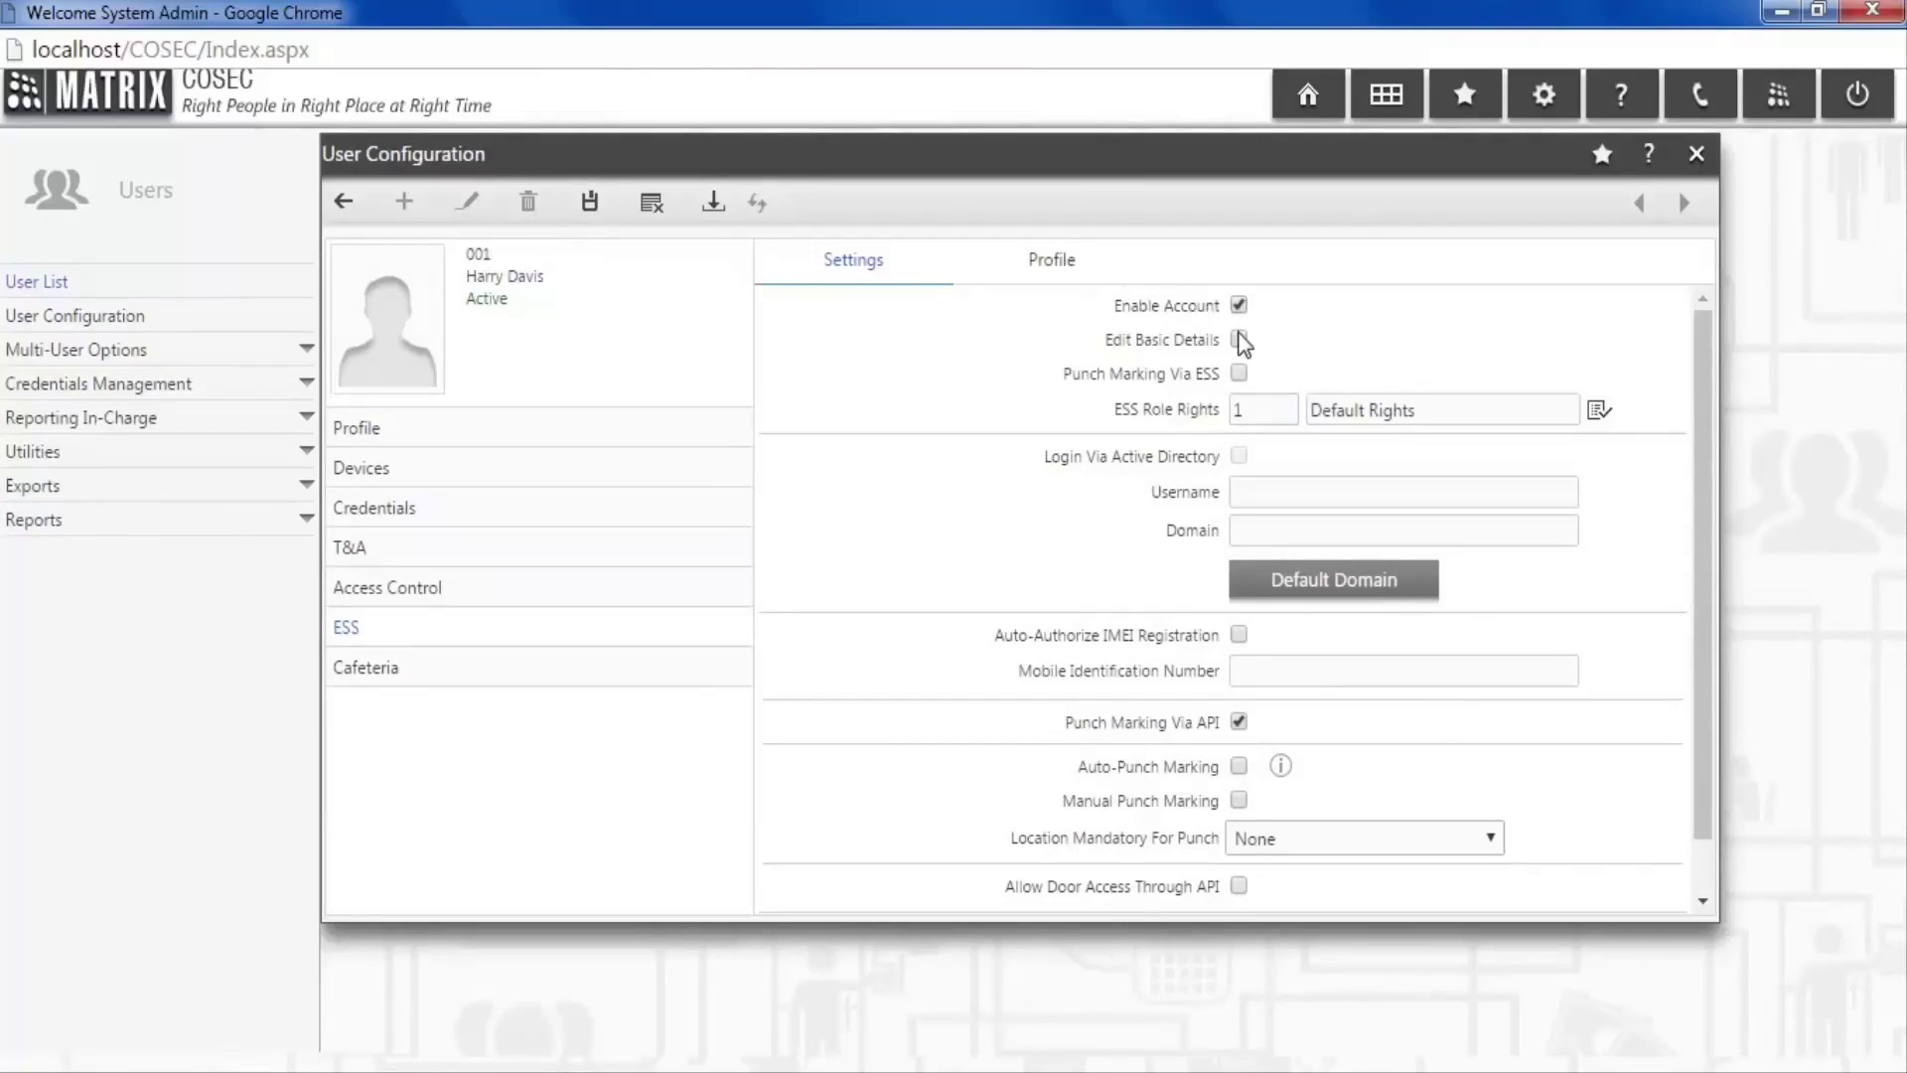
left_click(1239, 340)
left_click(590, 204)
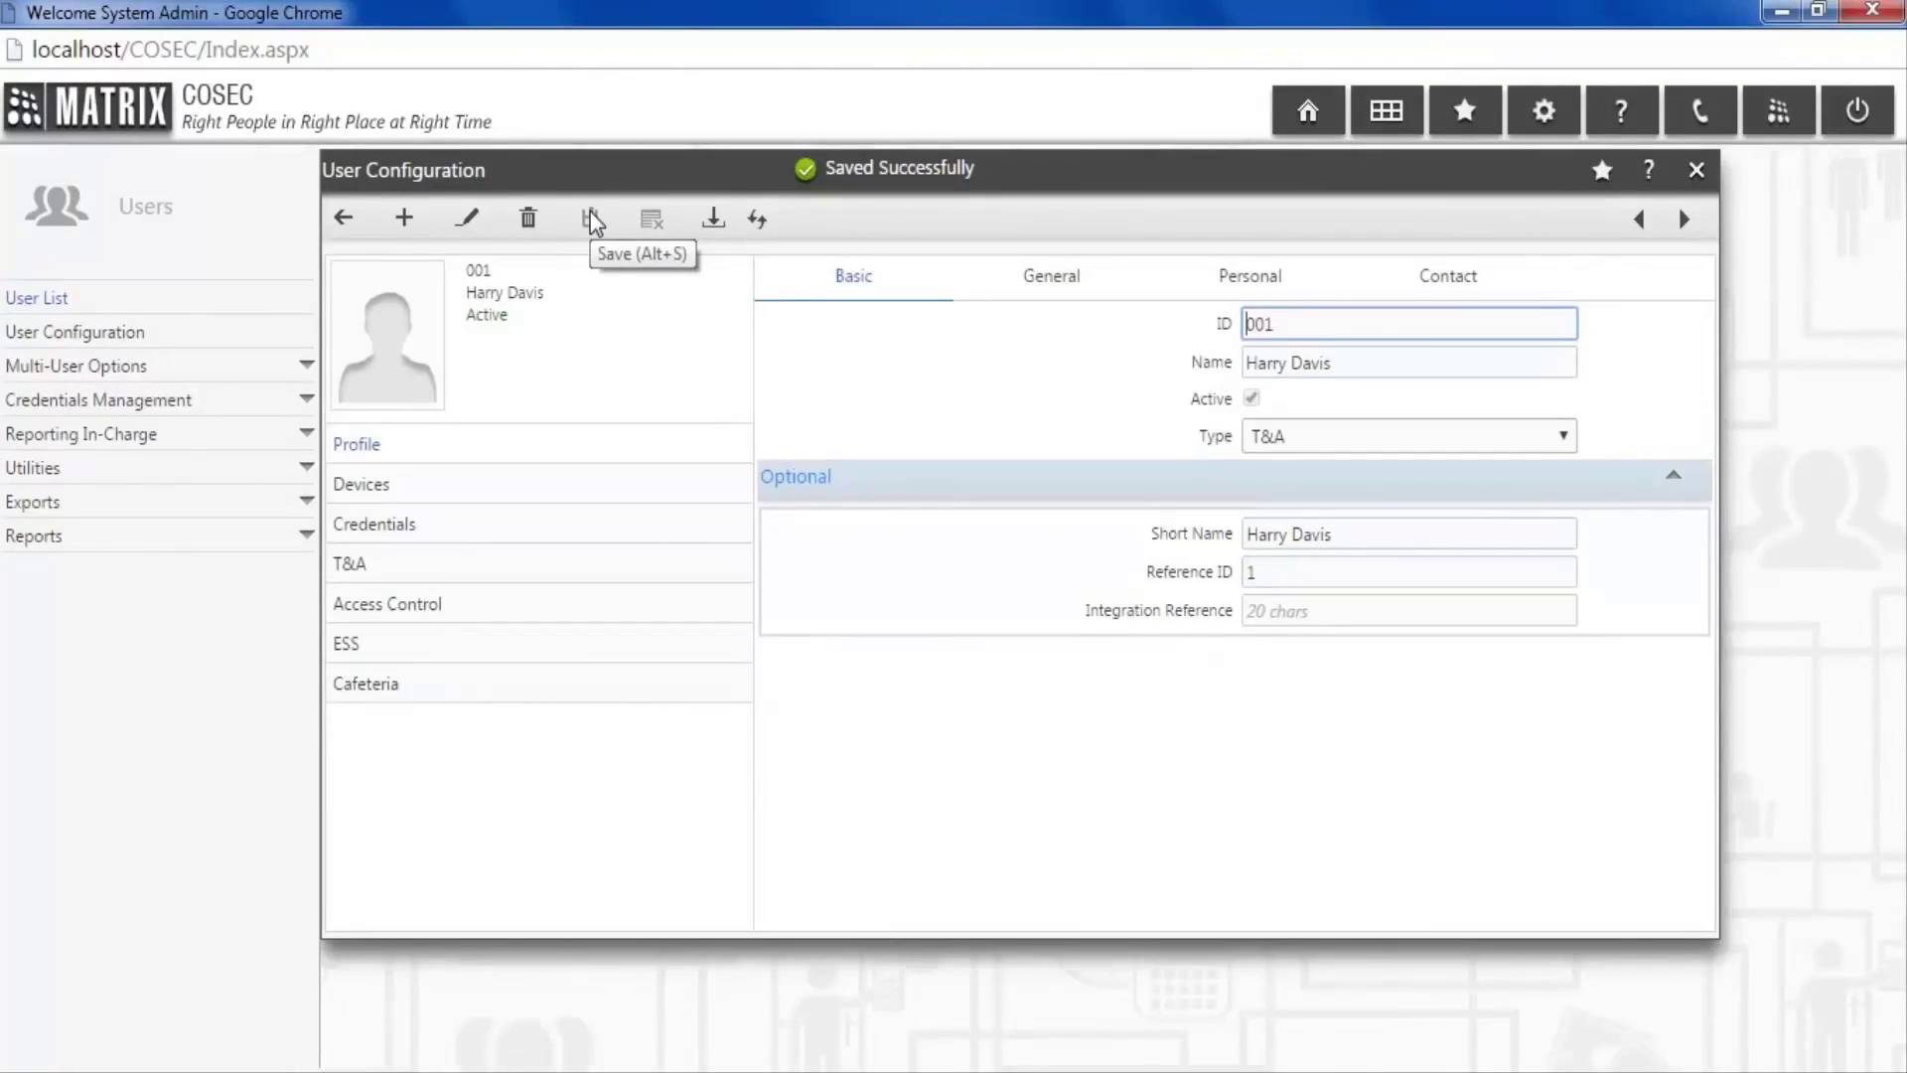
In the multi-user configuration's ESS section, mark Enable Account and Edit Basic Details for update and turn both on.
left_click(244, 373)
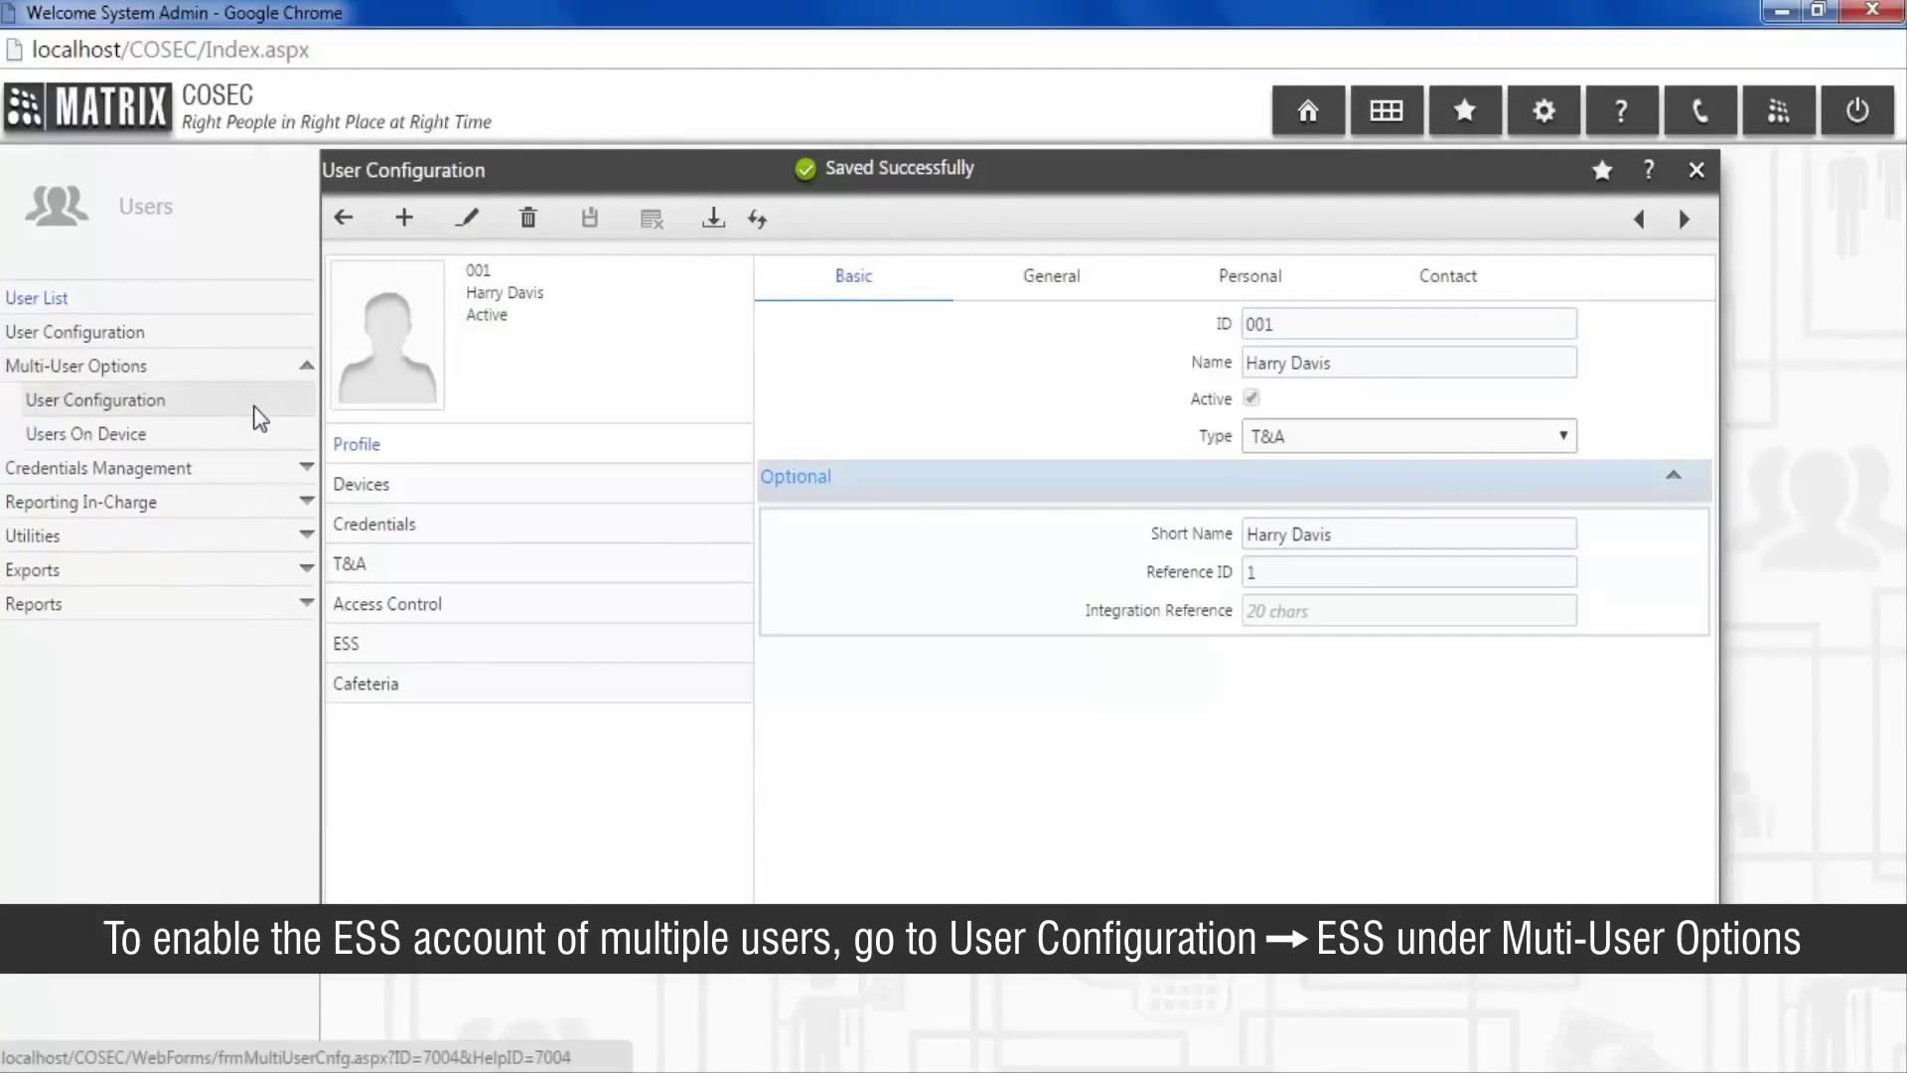
left_click(254, 408)
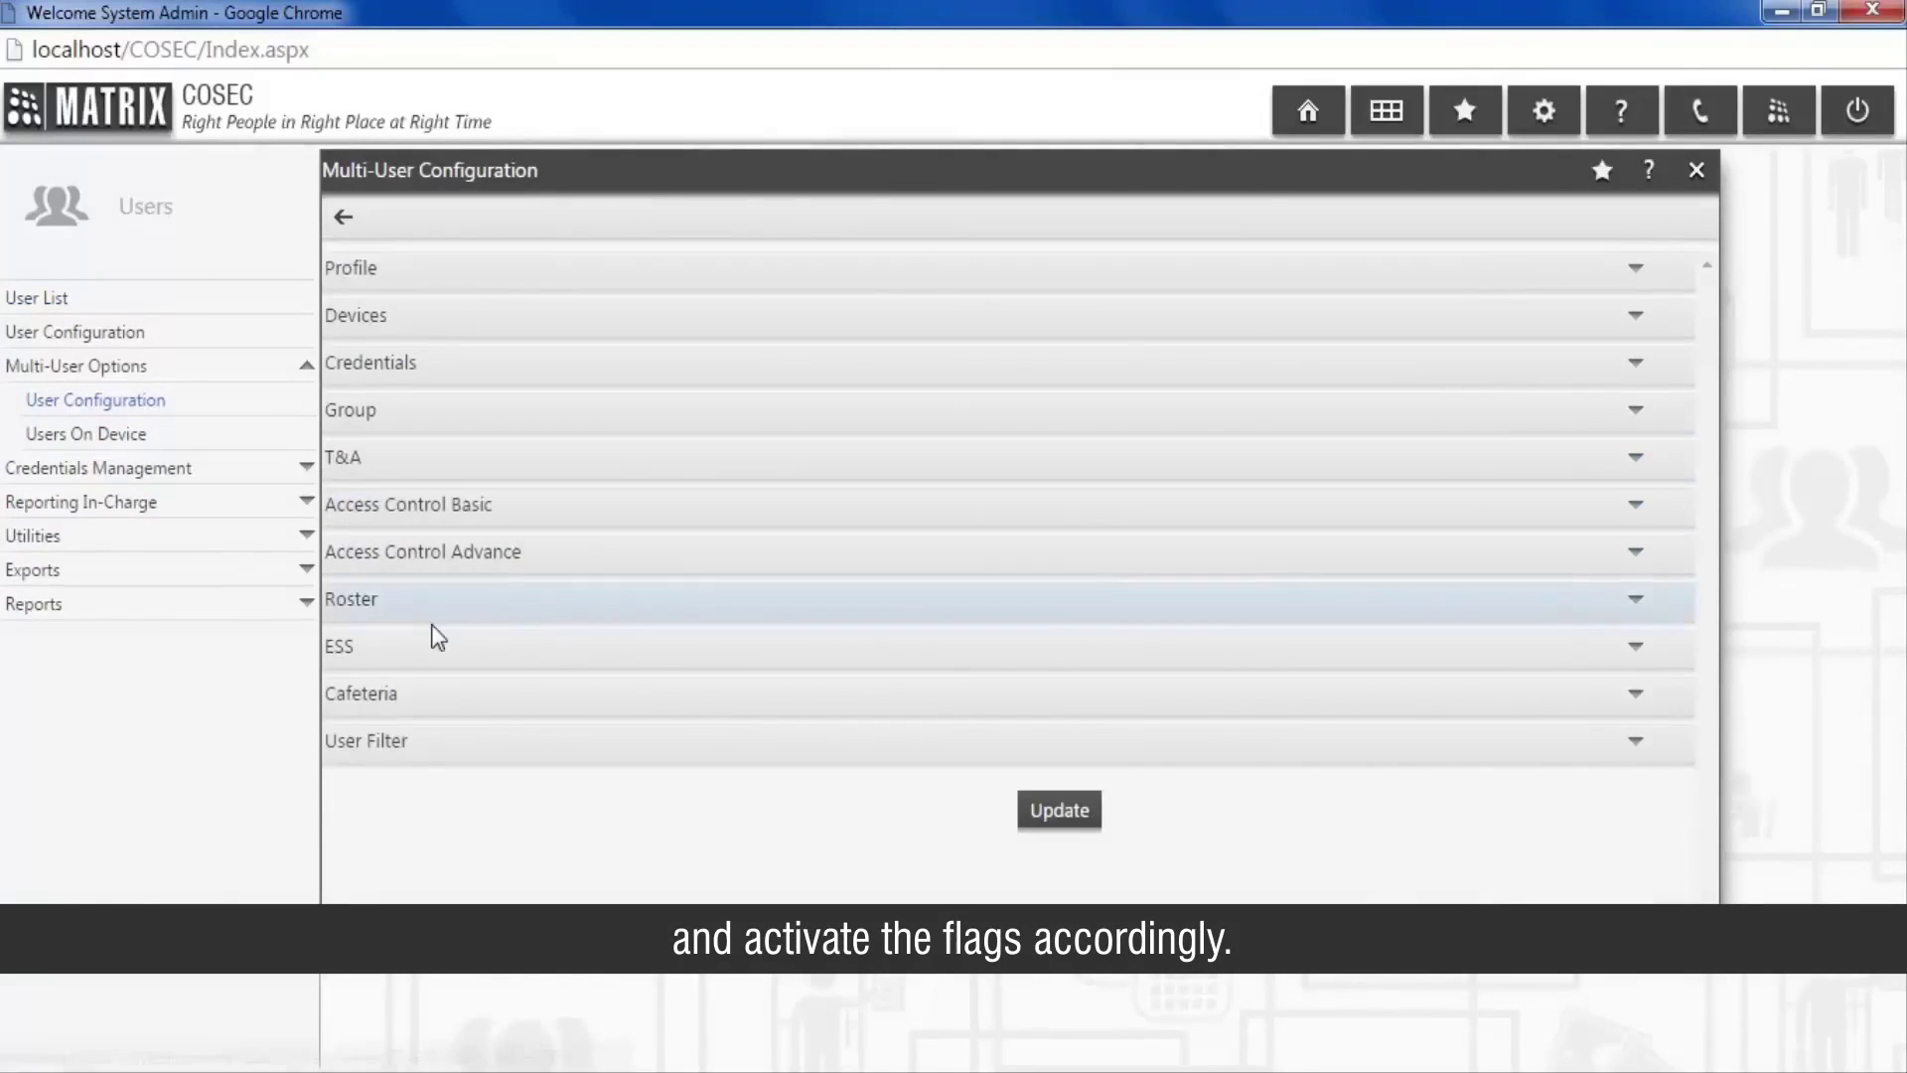
left_click(441, 652)
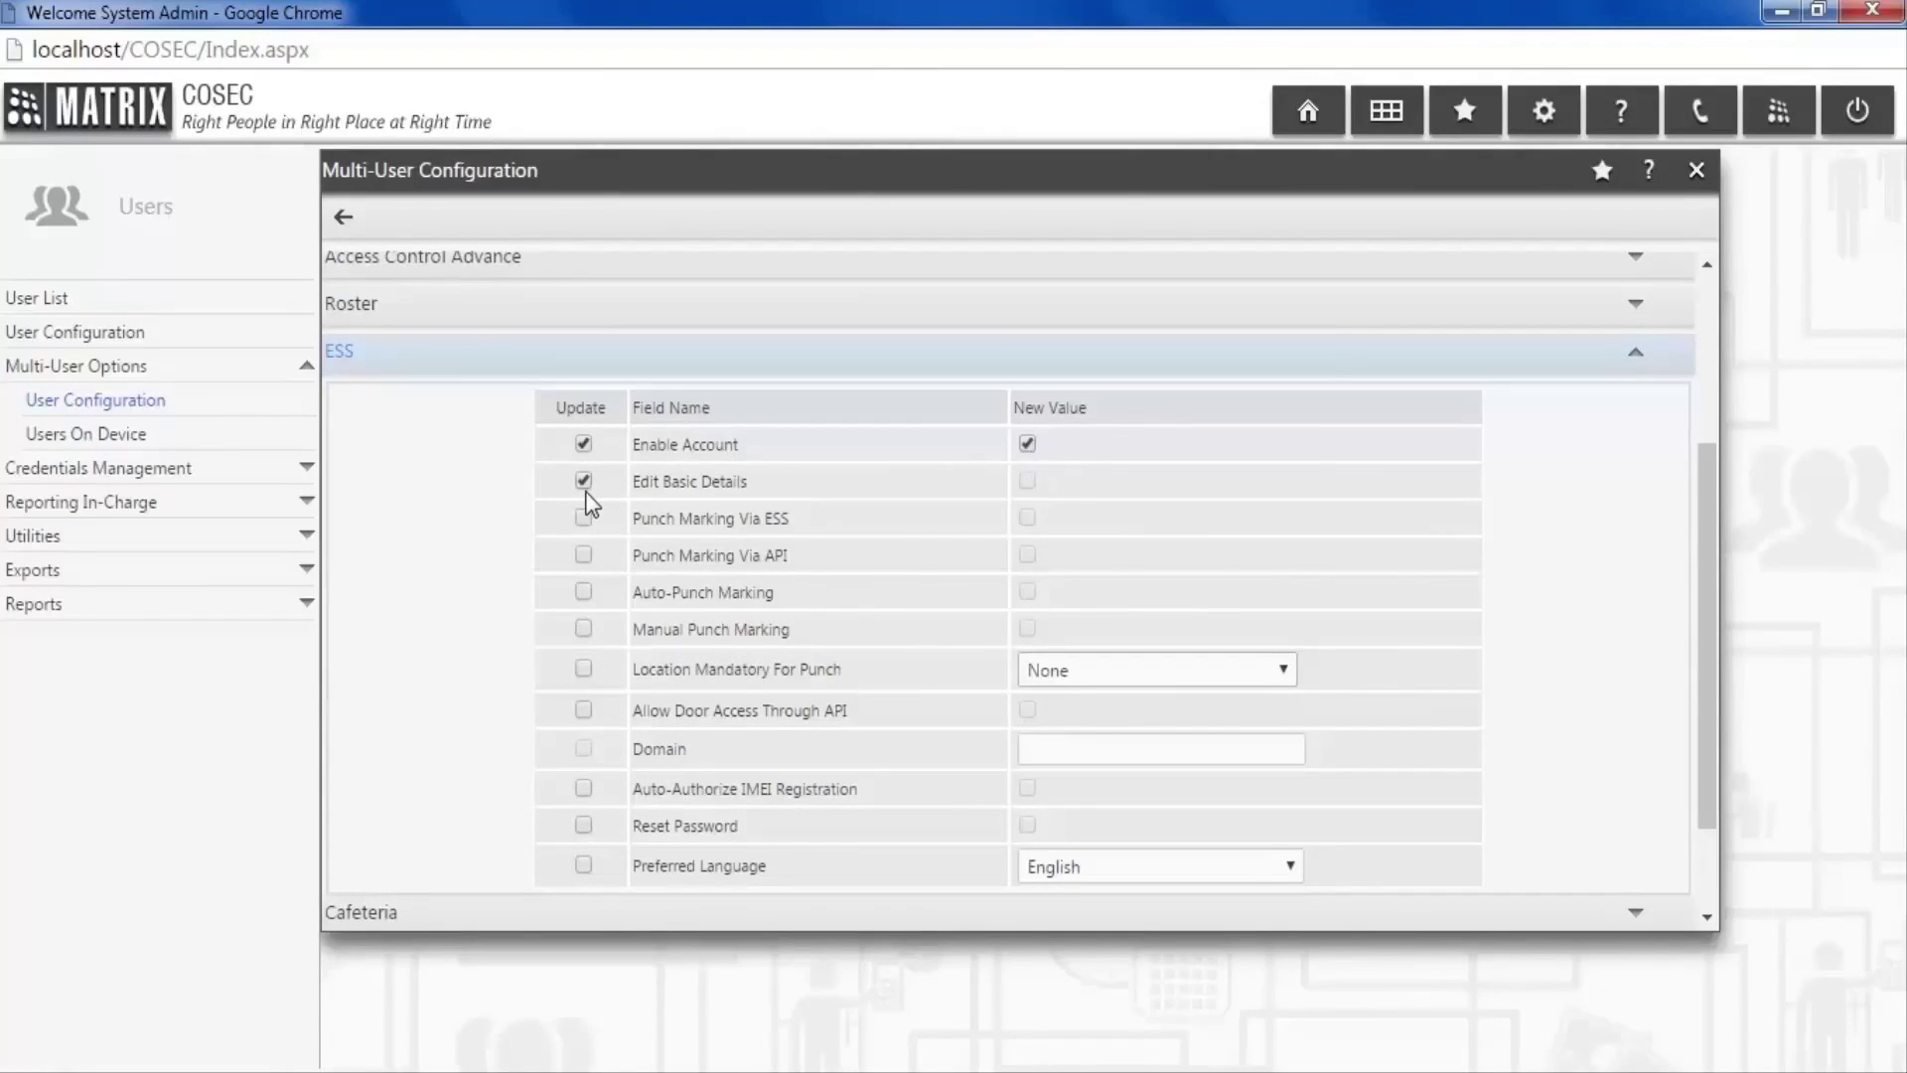
left_click(1027, 482)
scroll(1029, 481, "down", 2)
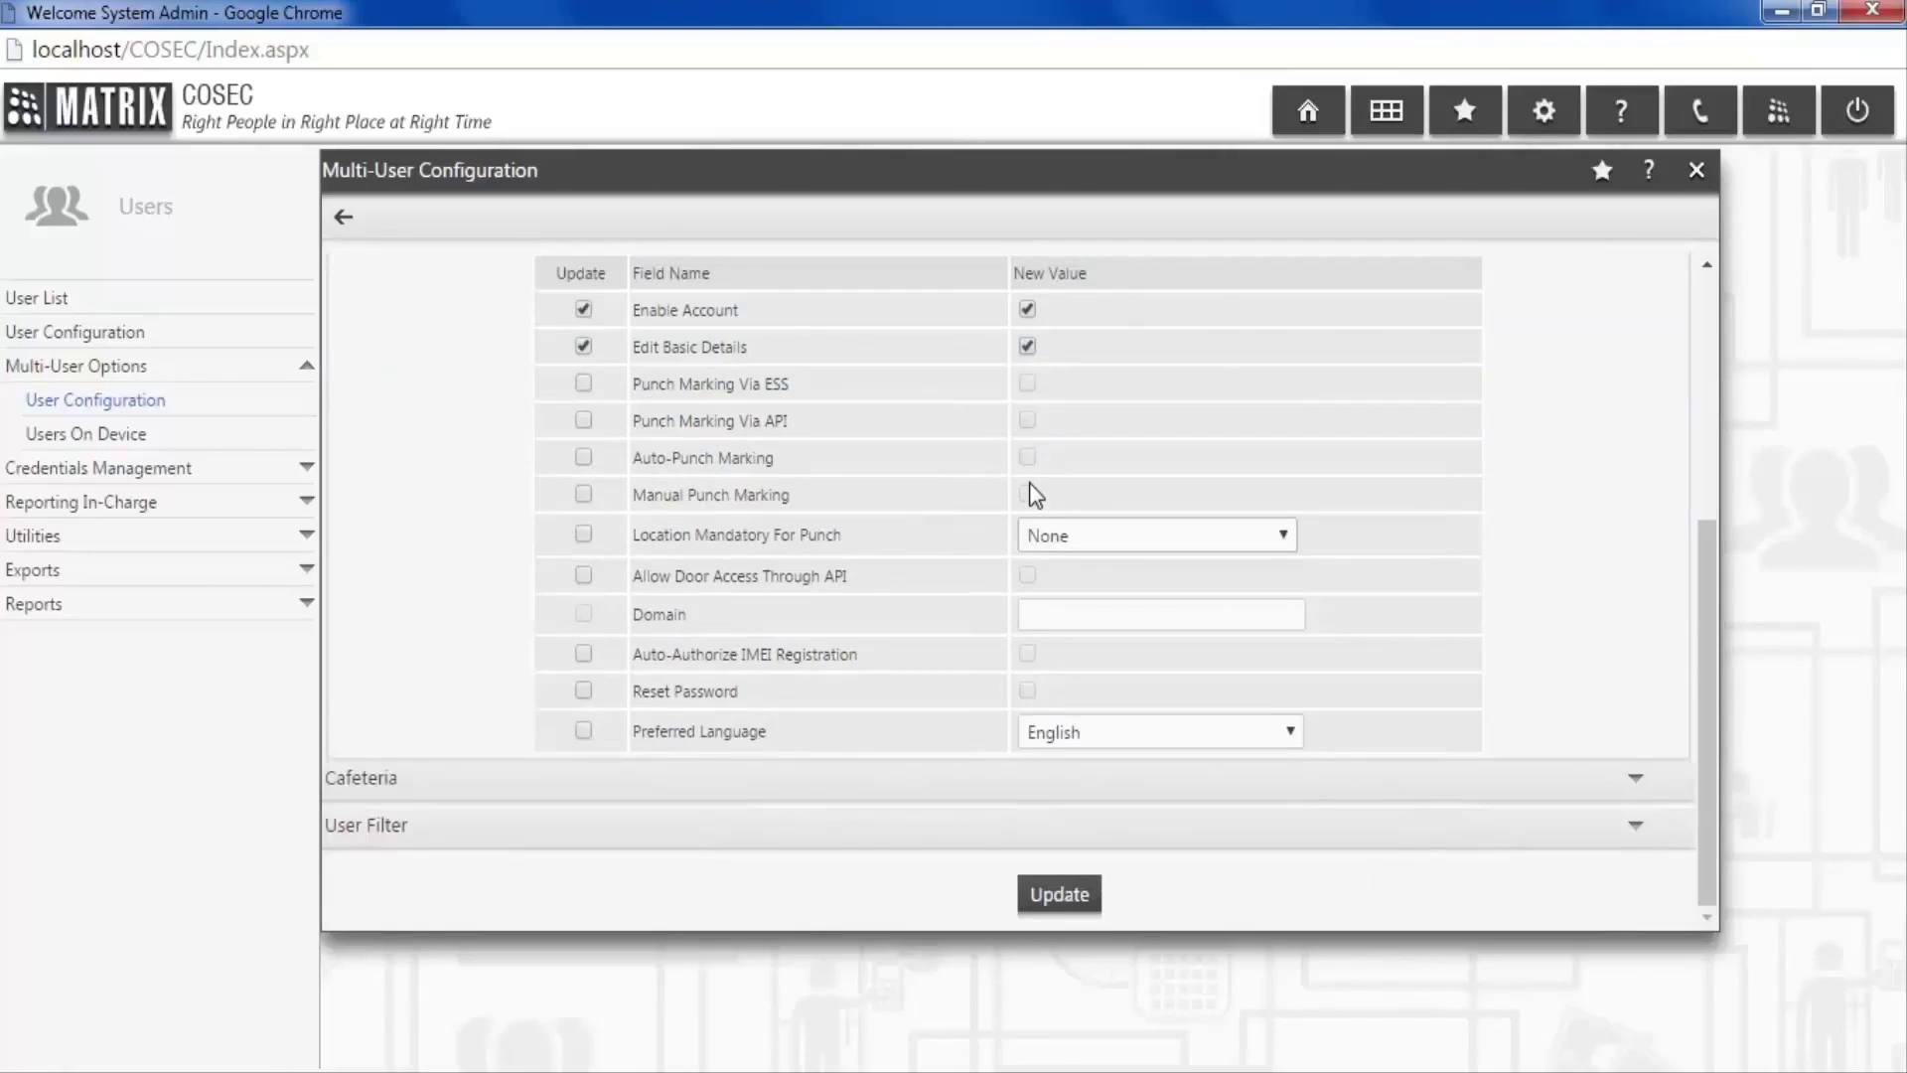
Set the multi-user configuration's user filter to All and apply the update.
left_click(1077, 821)
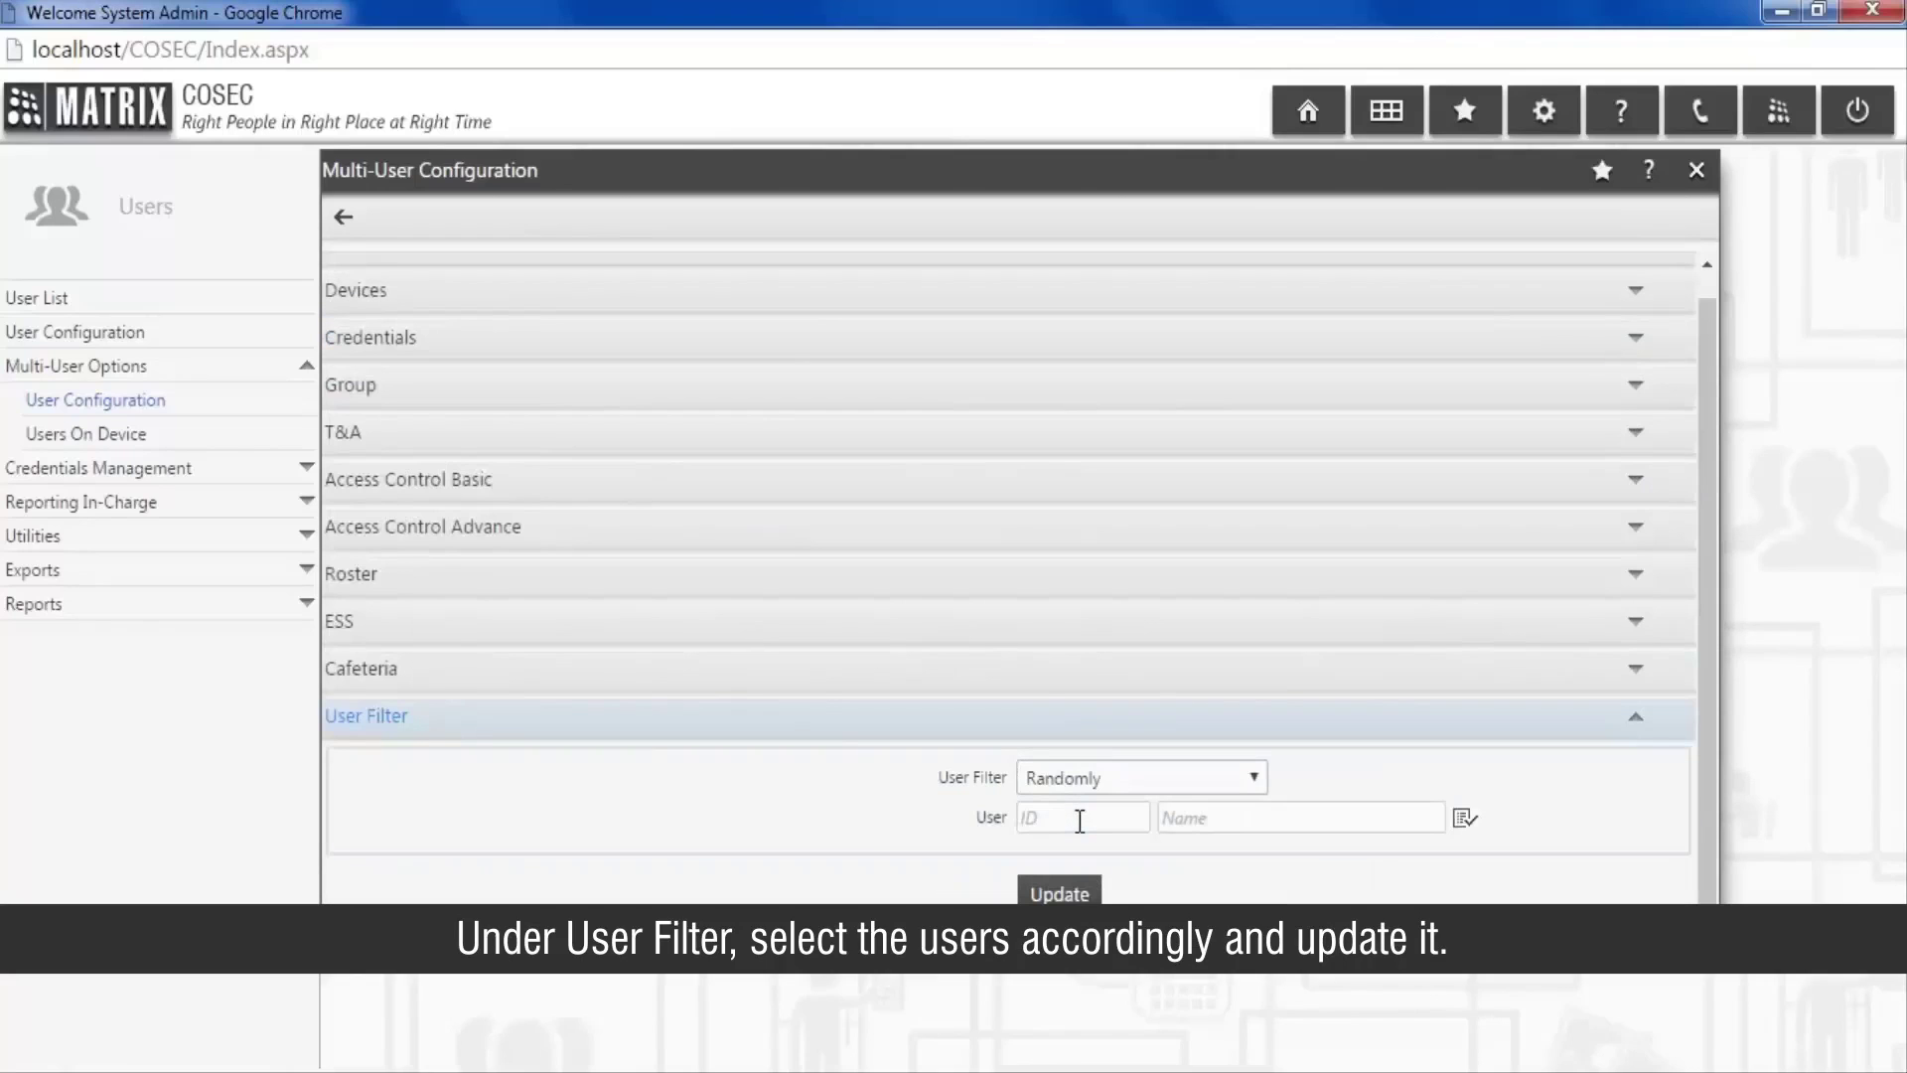
left_click(1186, 781)
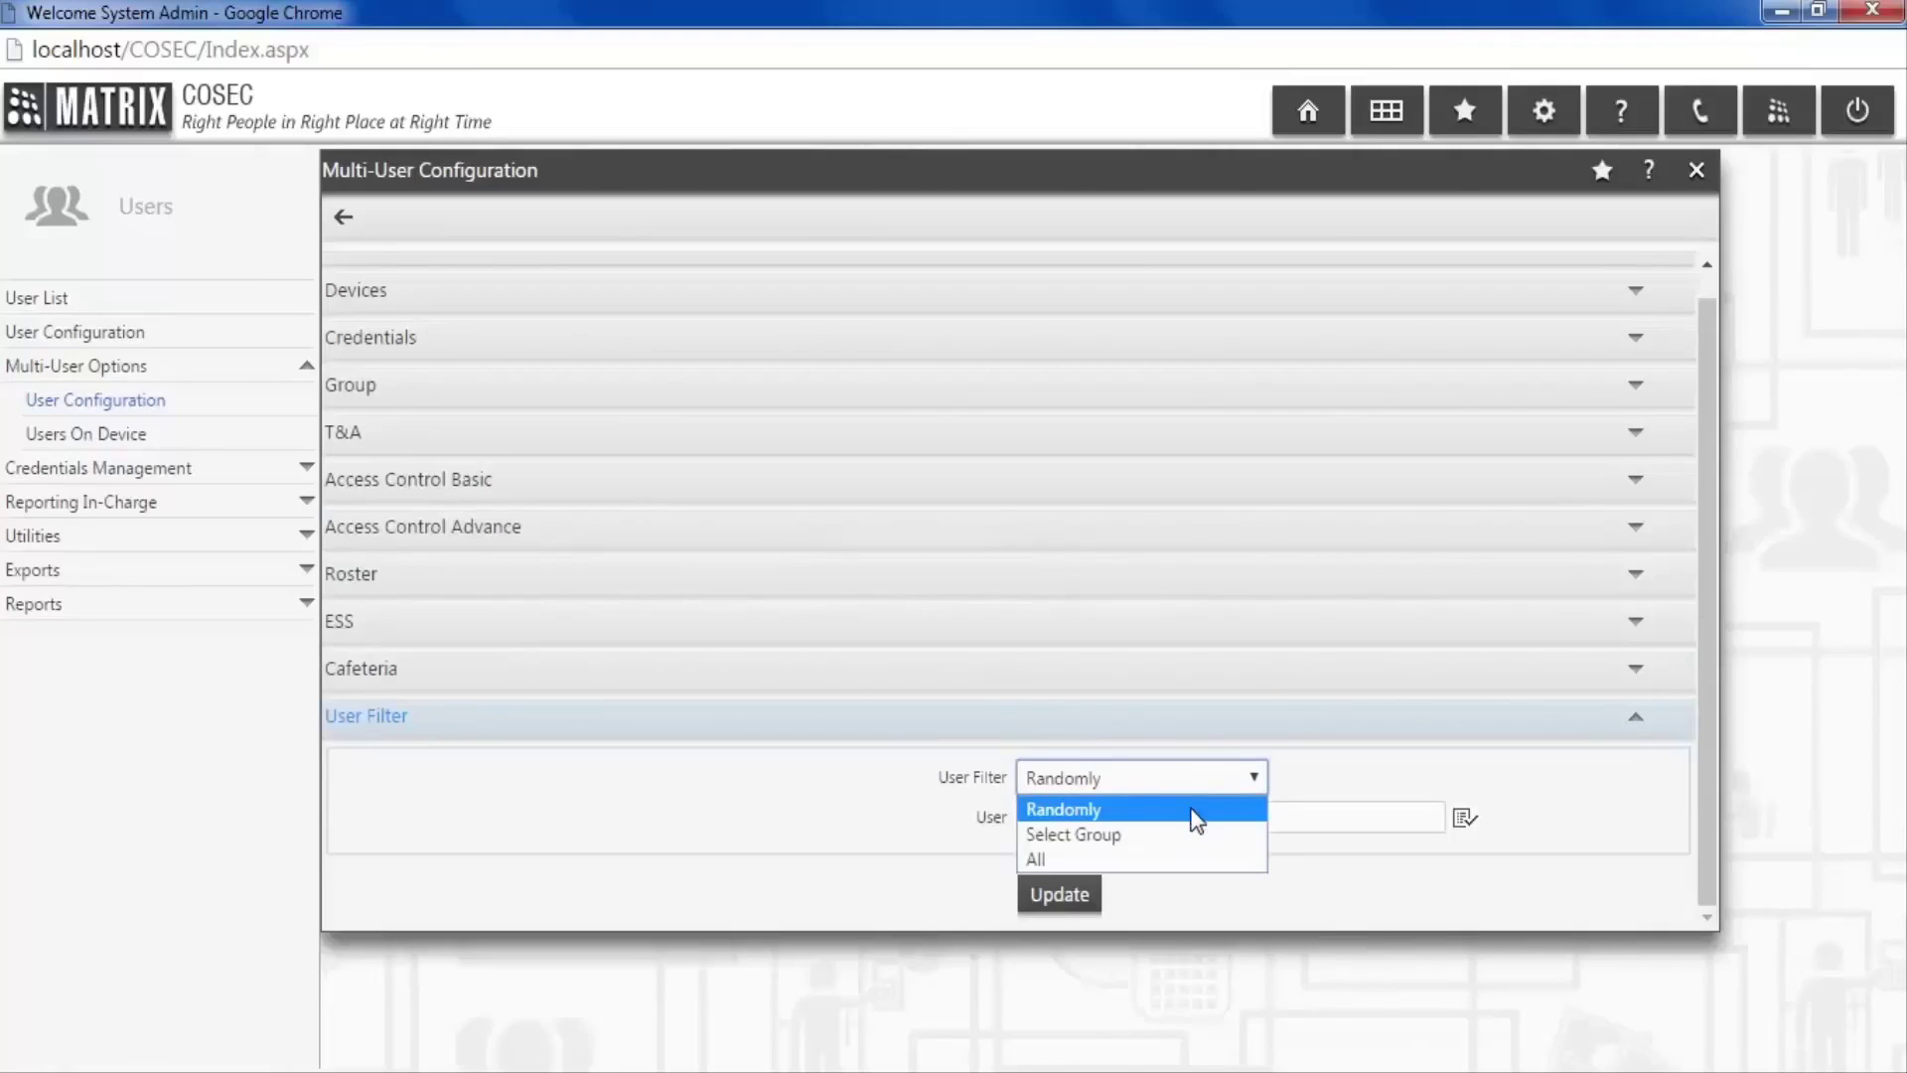
left_click(1196, 860)
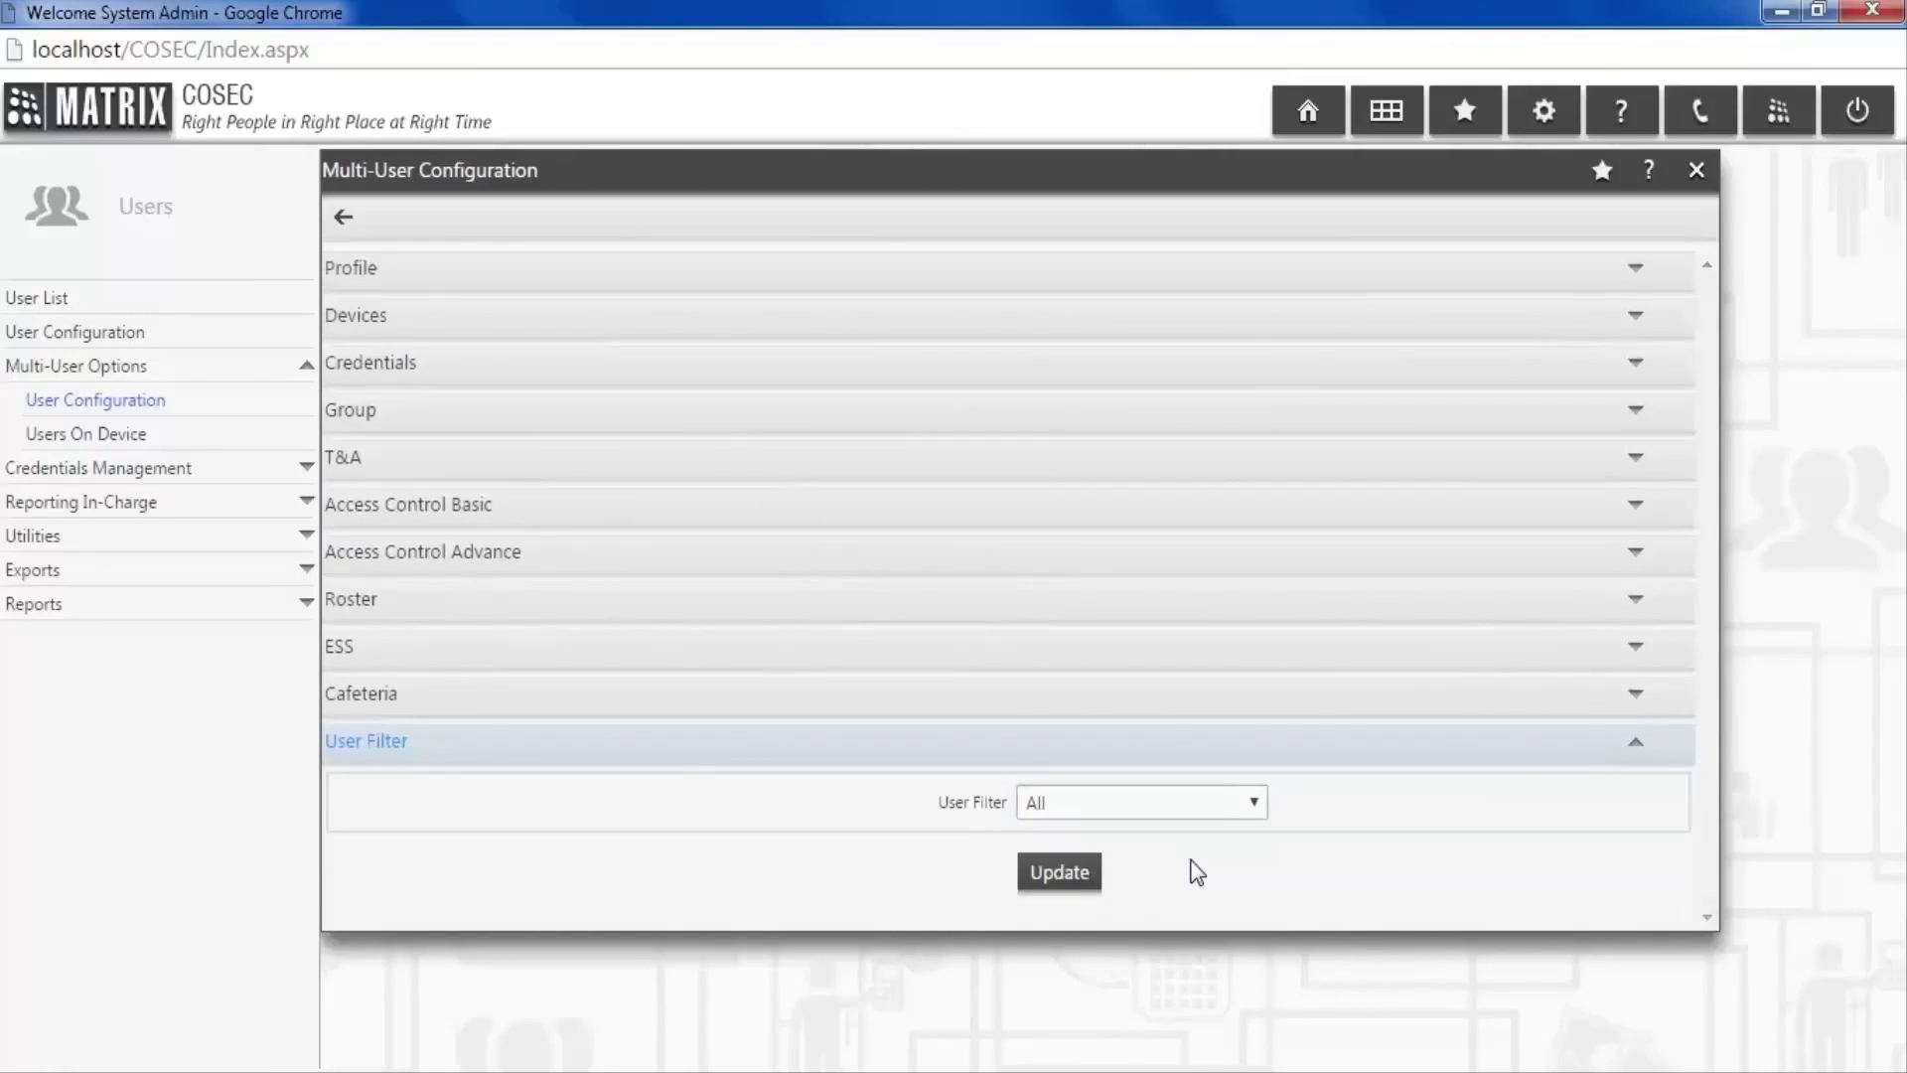
left_click(1086, 889)
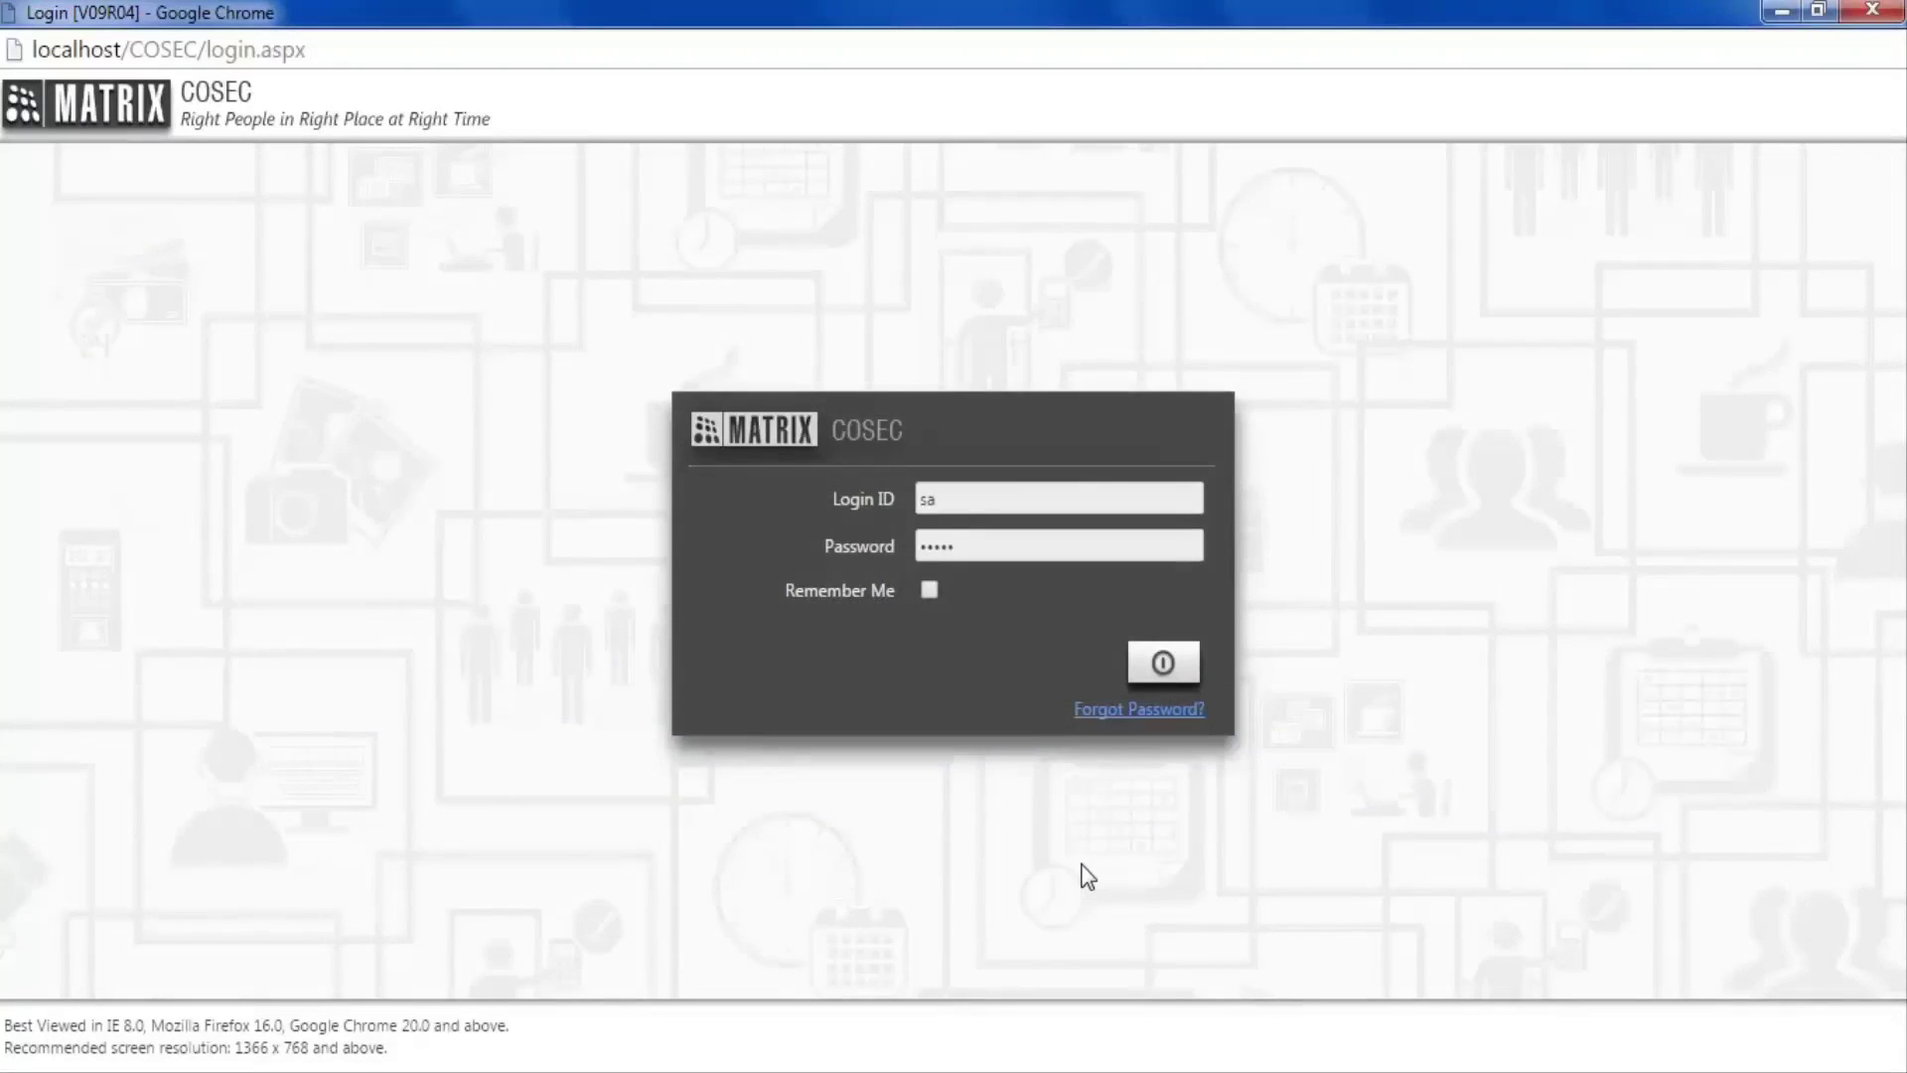
Replace the login ID with 001 and submit the login form.
left_click(976, 506)
key("BackSpace")
key("BackSpace")
type("001")
left_click(991, 539)
left_click(1162, 668)
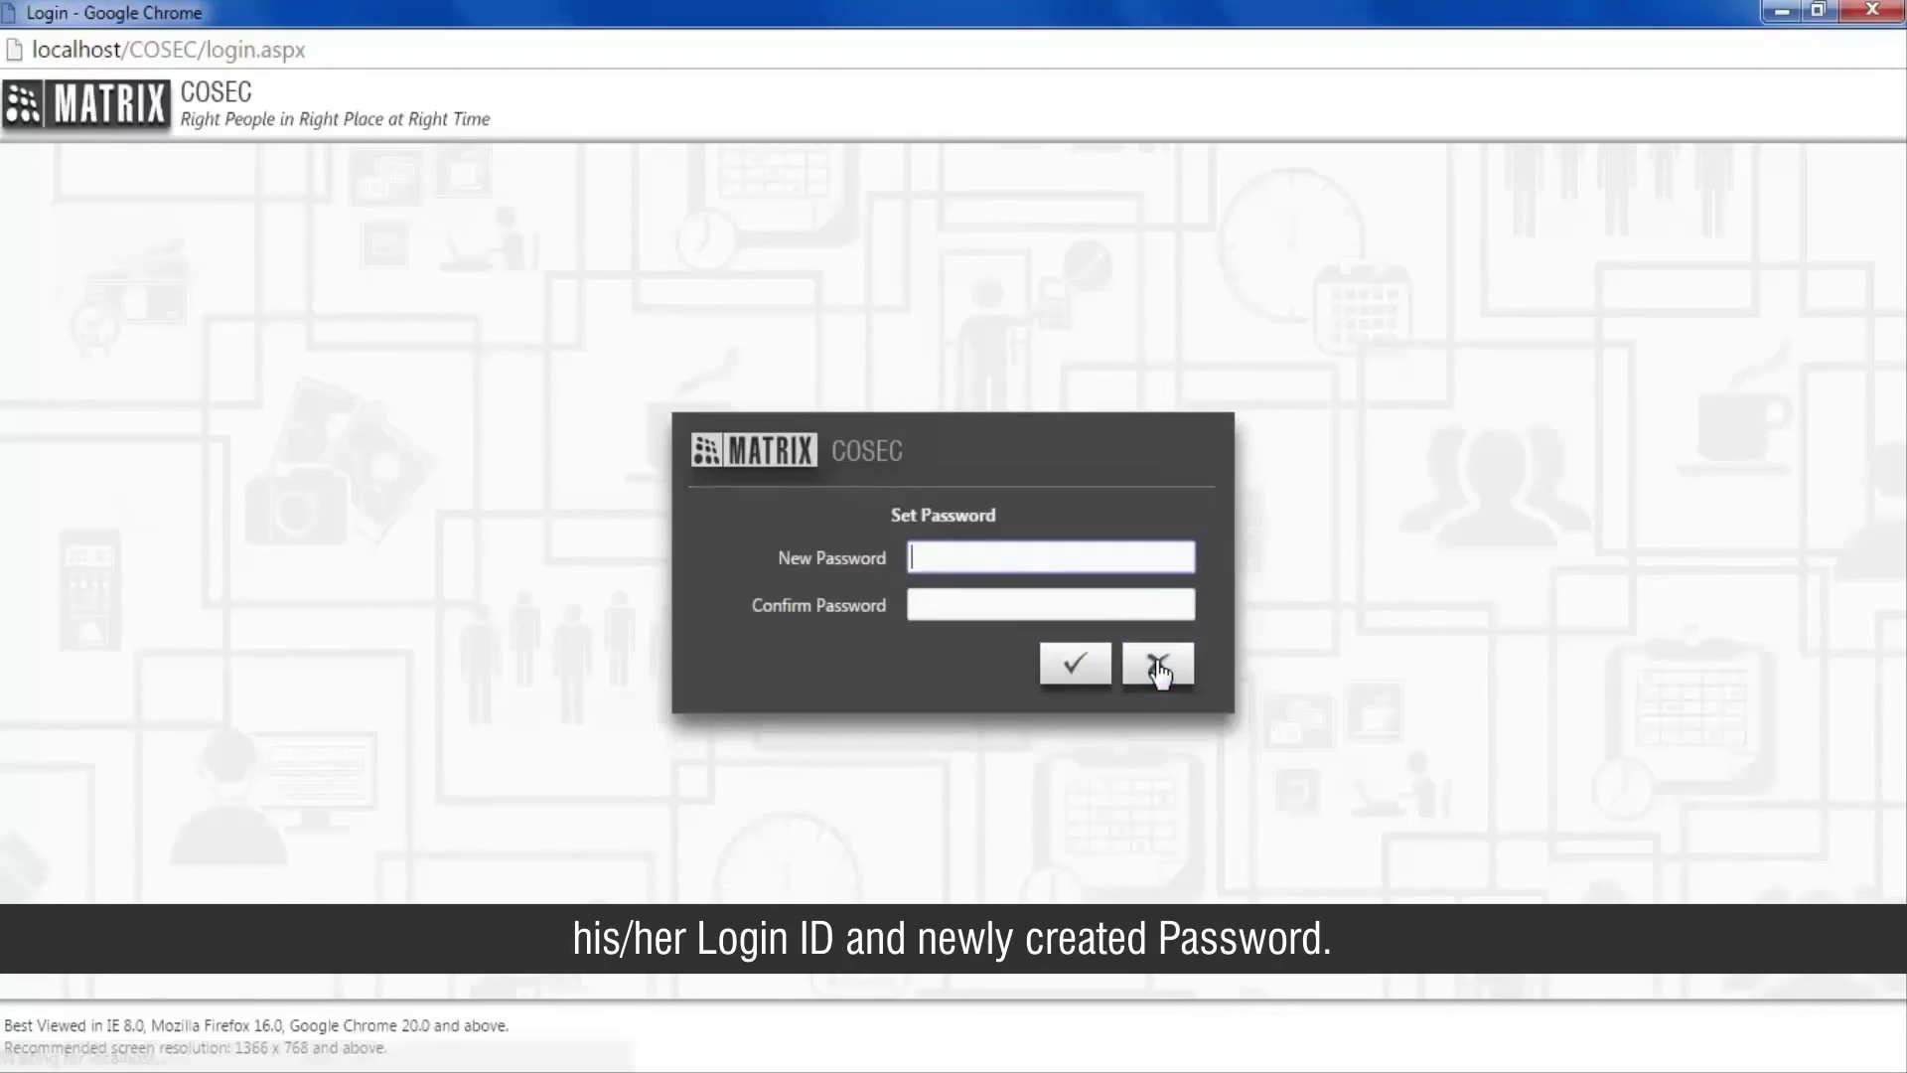
Enter and confirm a new account password for the user, then submit it.
type("•••••")
left_click(1043, 594)
type("•••••")
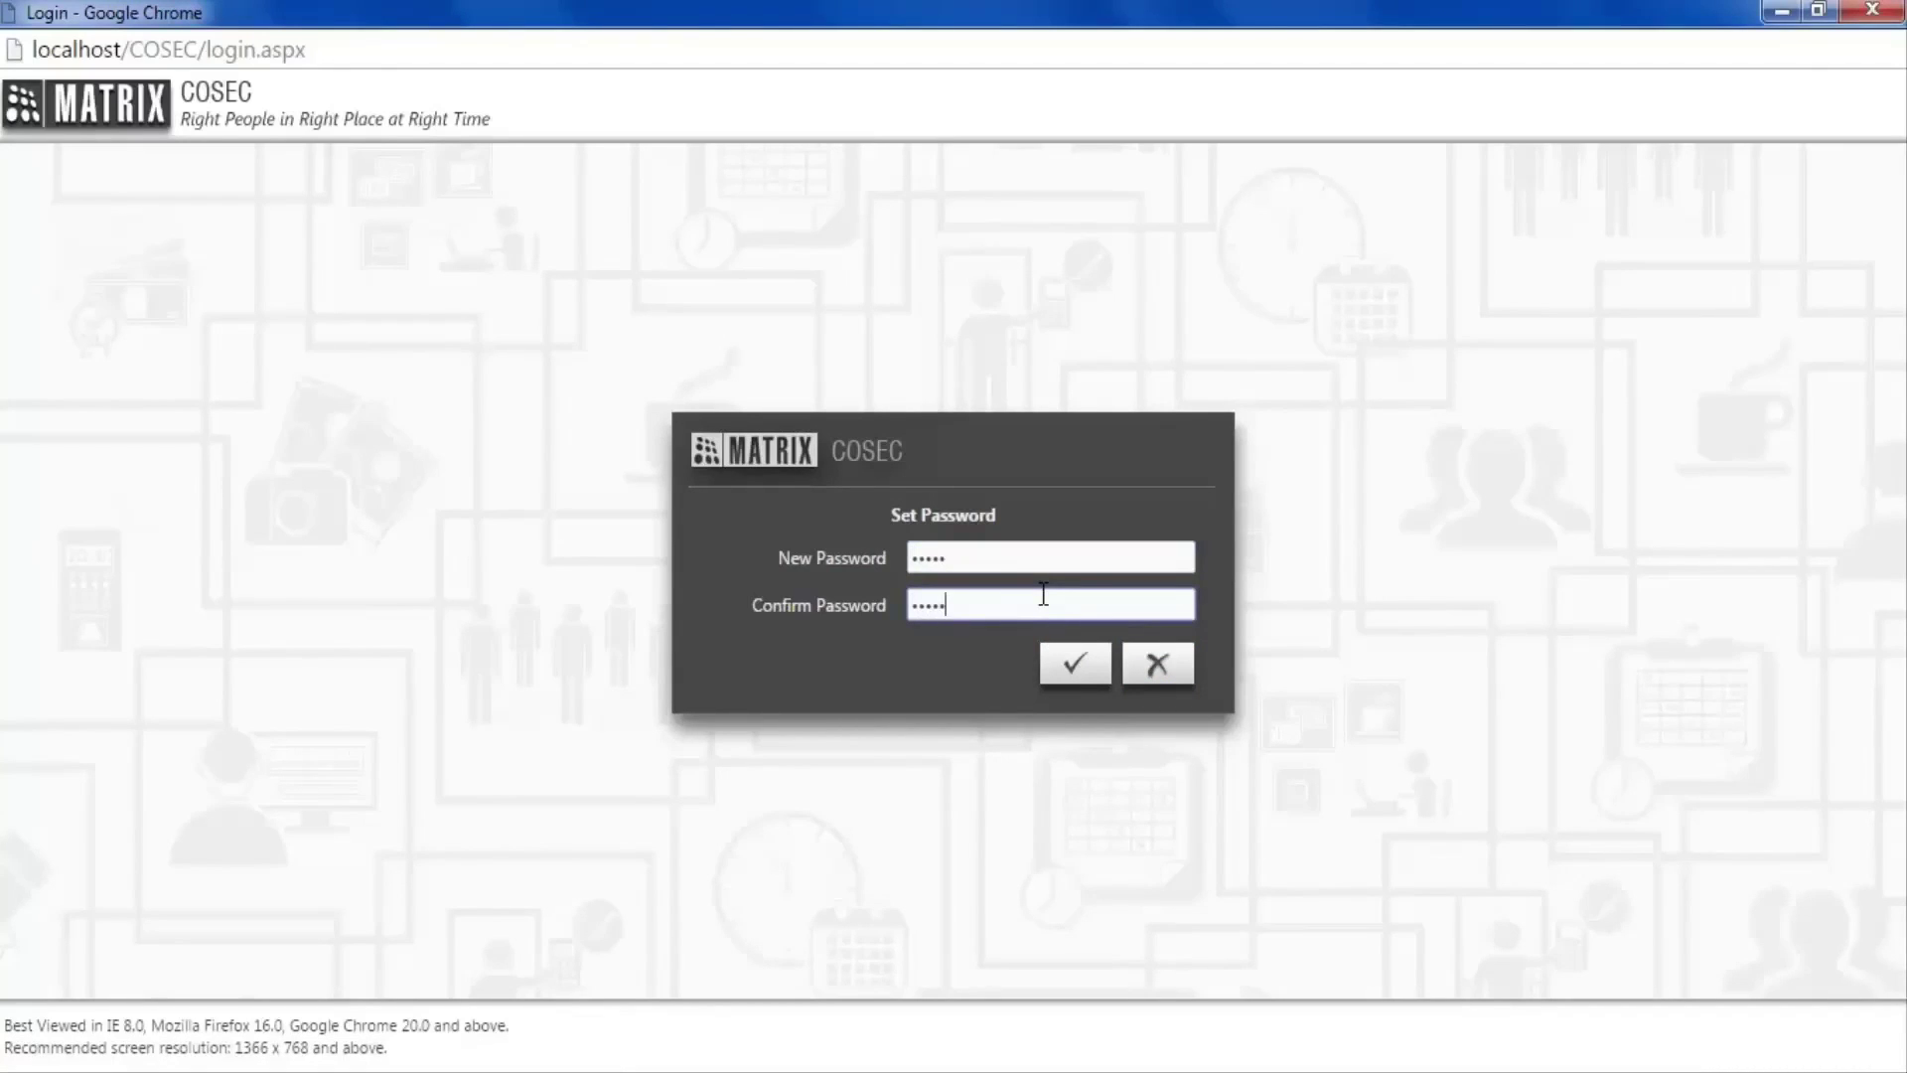
left_click(1092, 668)
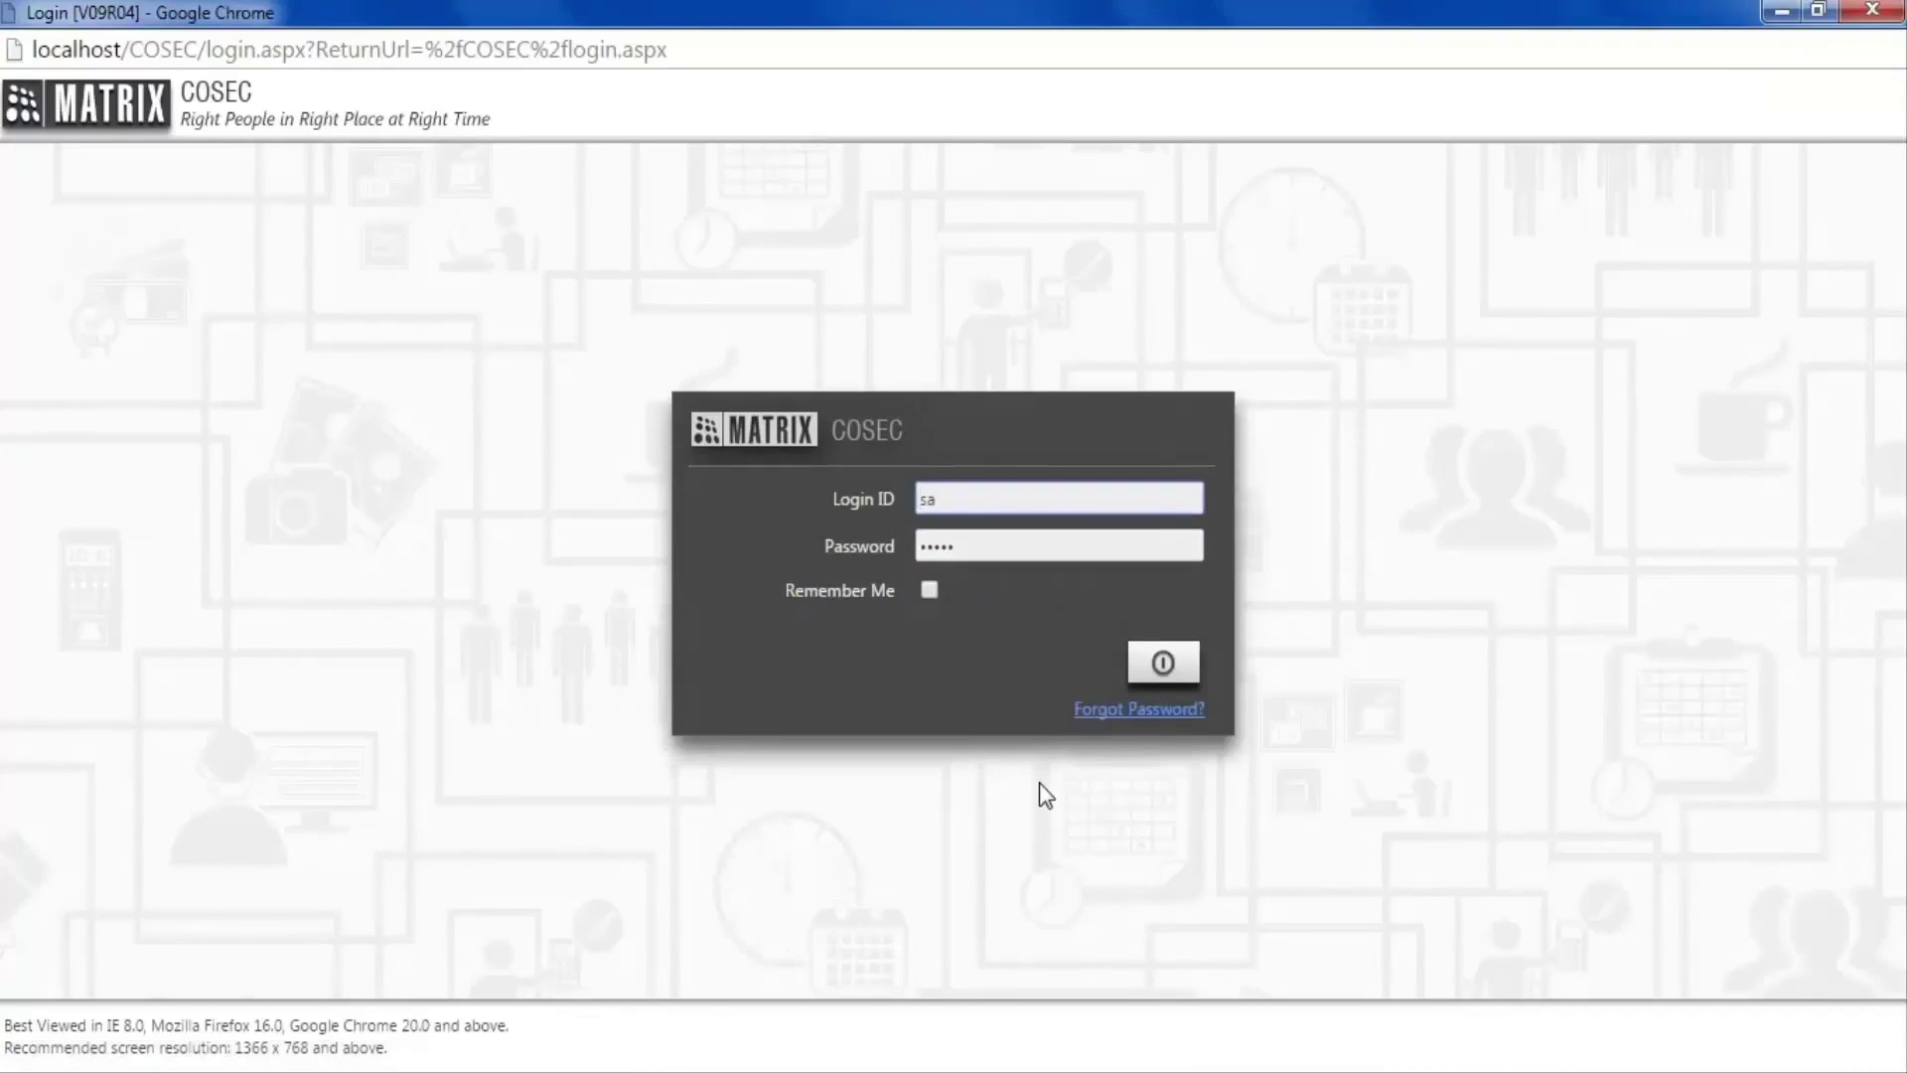
Log in with login ID 001 and the newly created account password.
left_click(963, 507)
key("BackSpace")
key("BackSpace")
type("001")
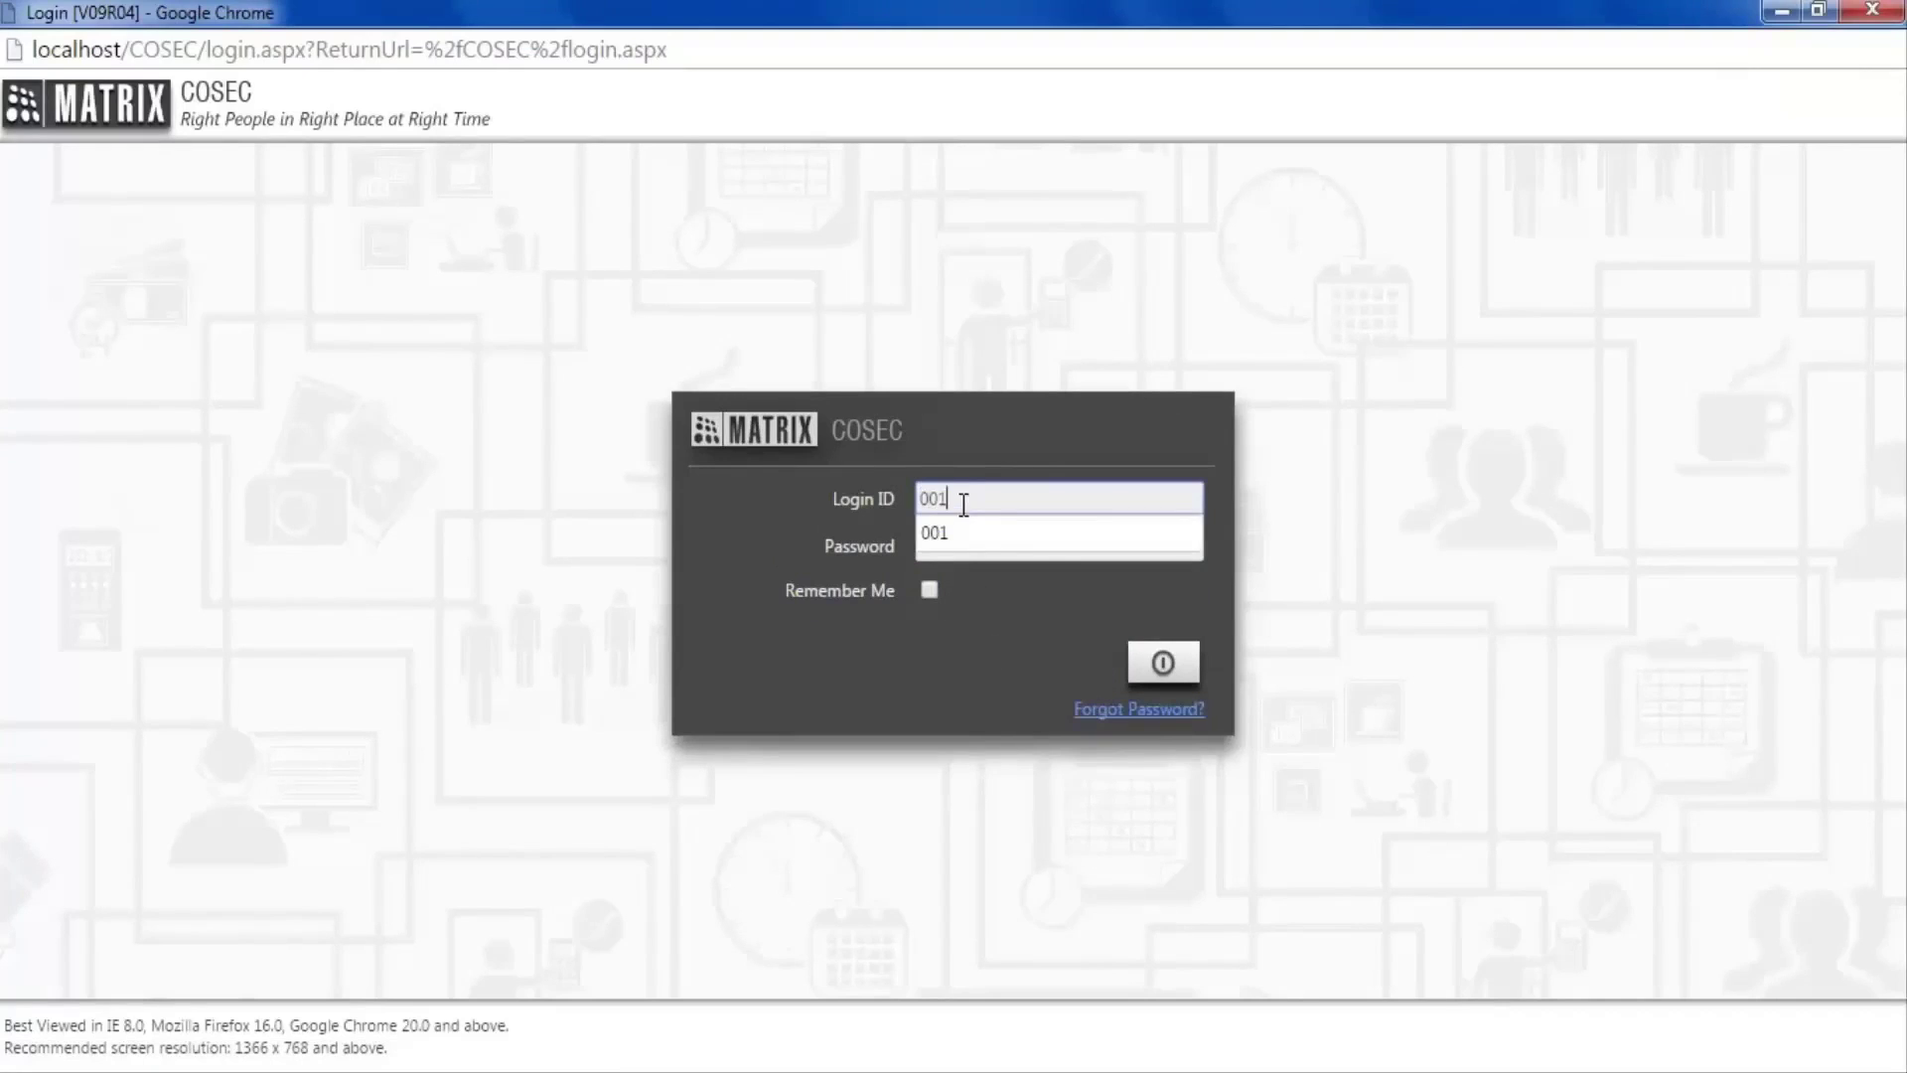
key("Tab")
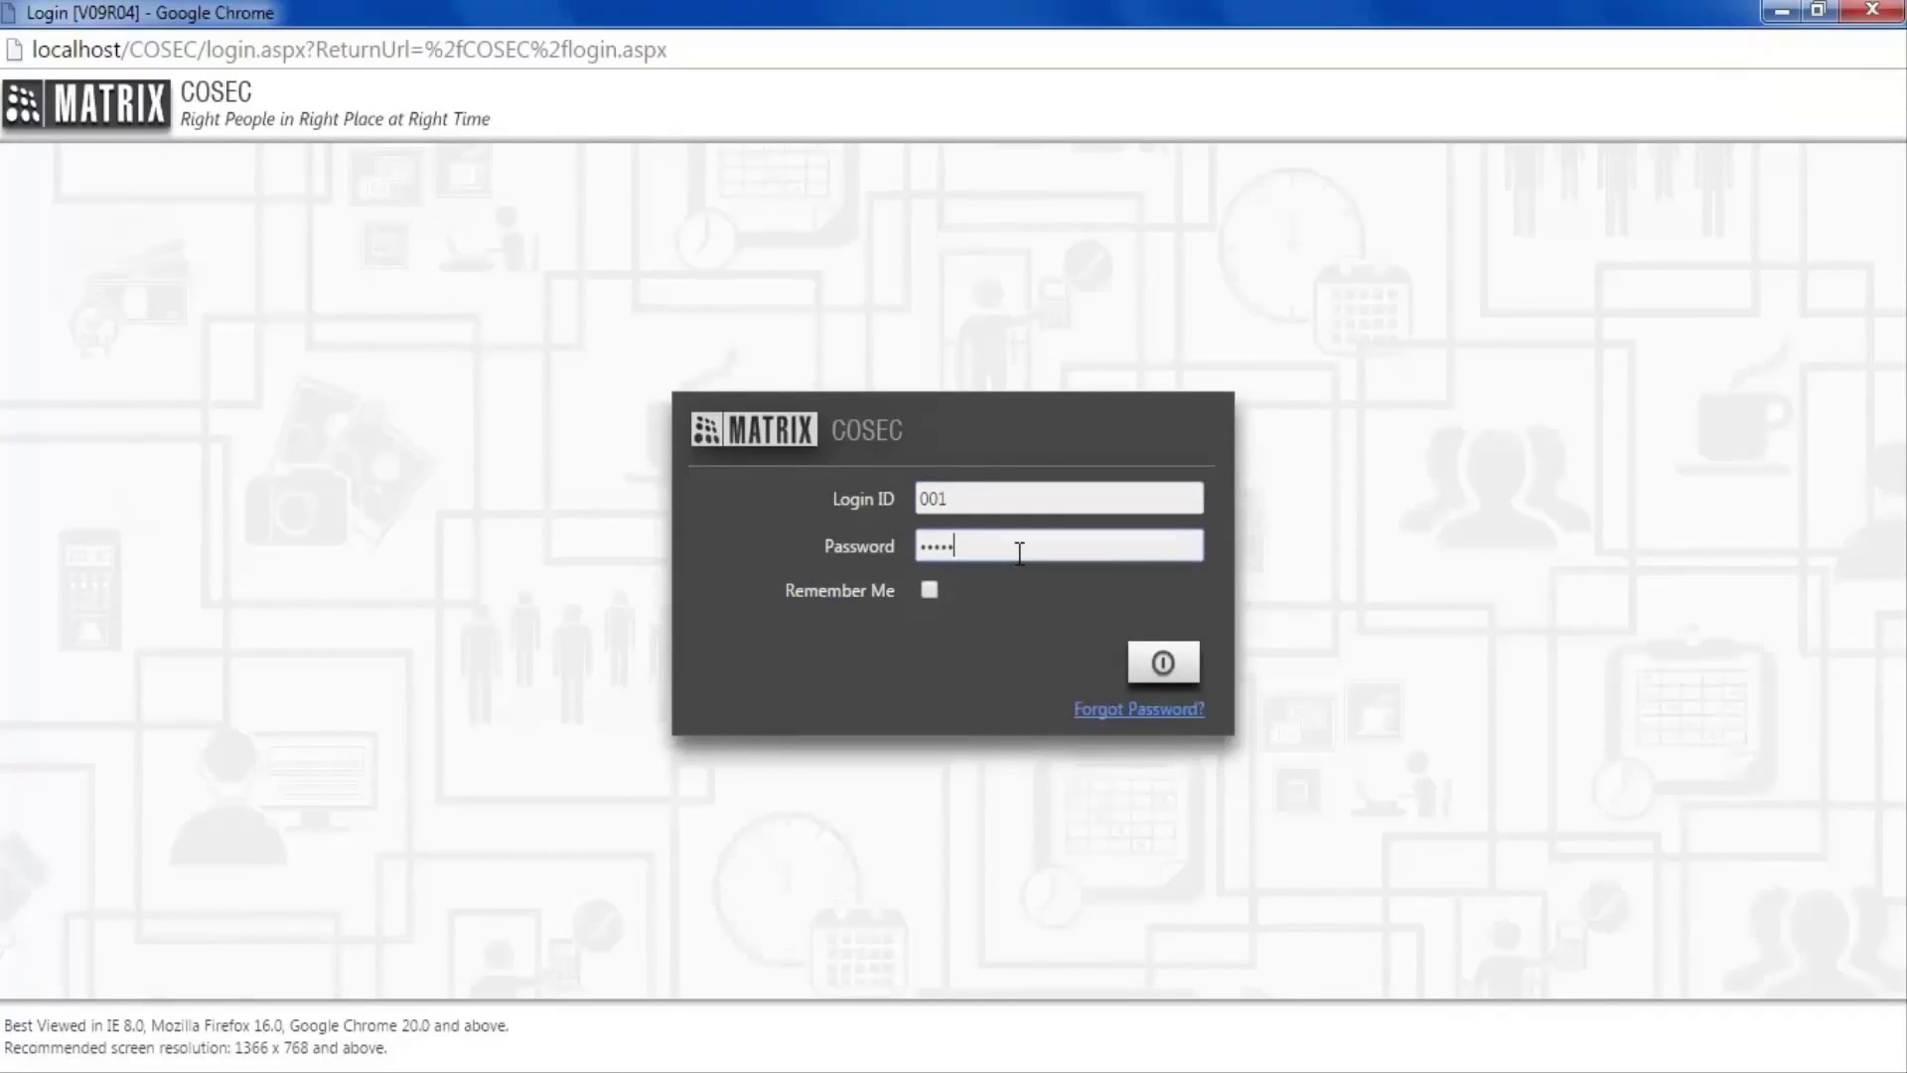
left_click(1160, 666)
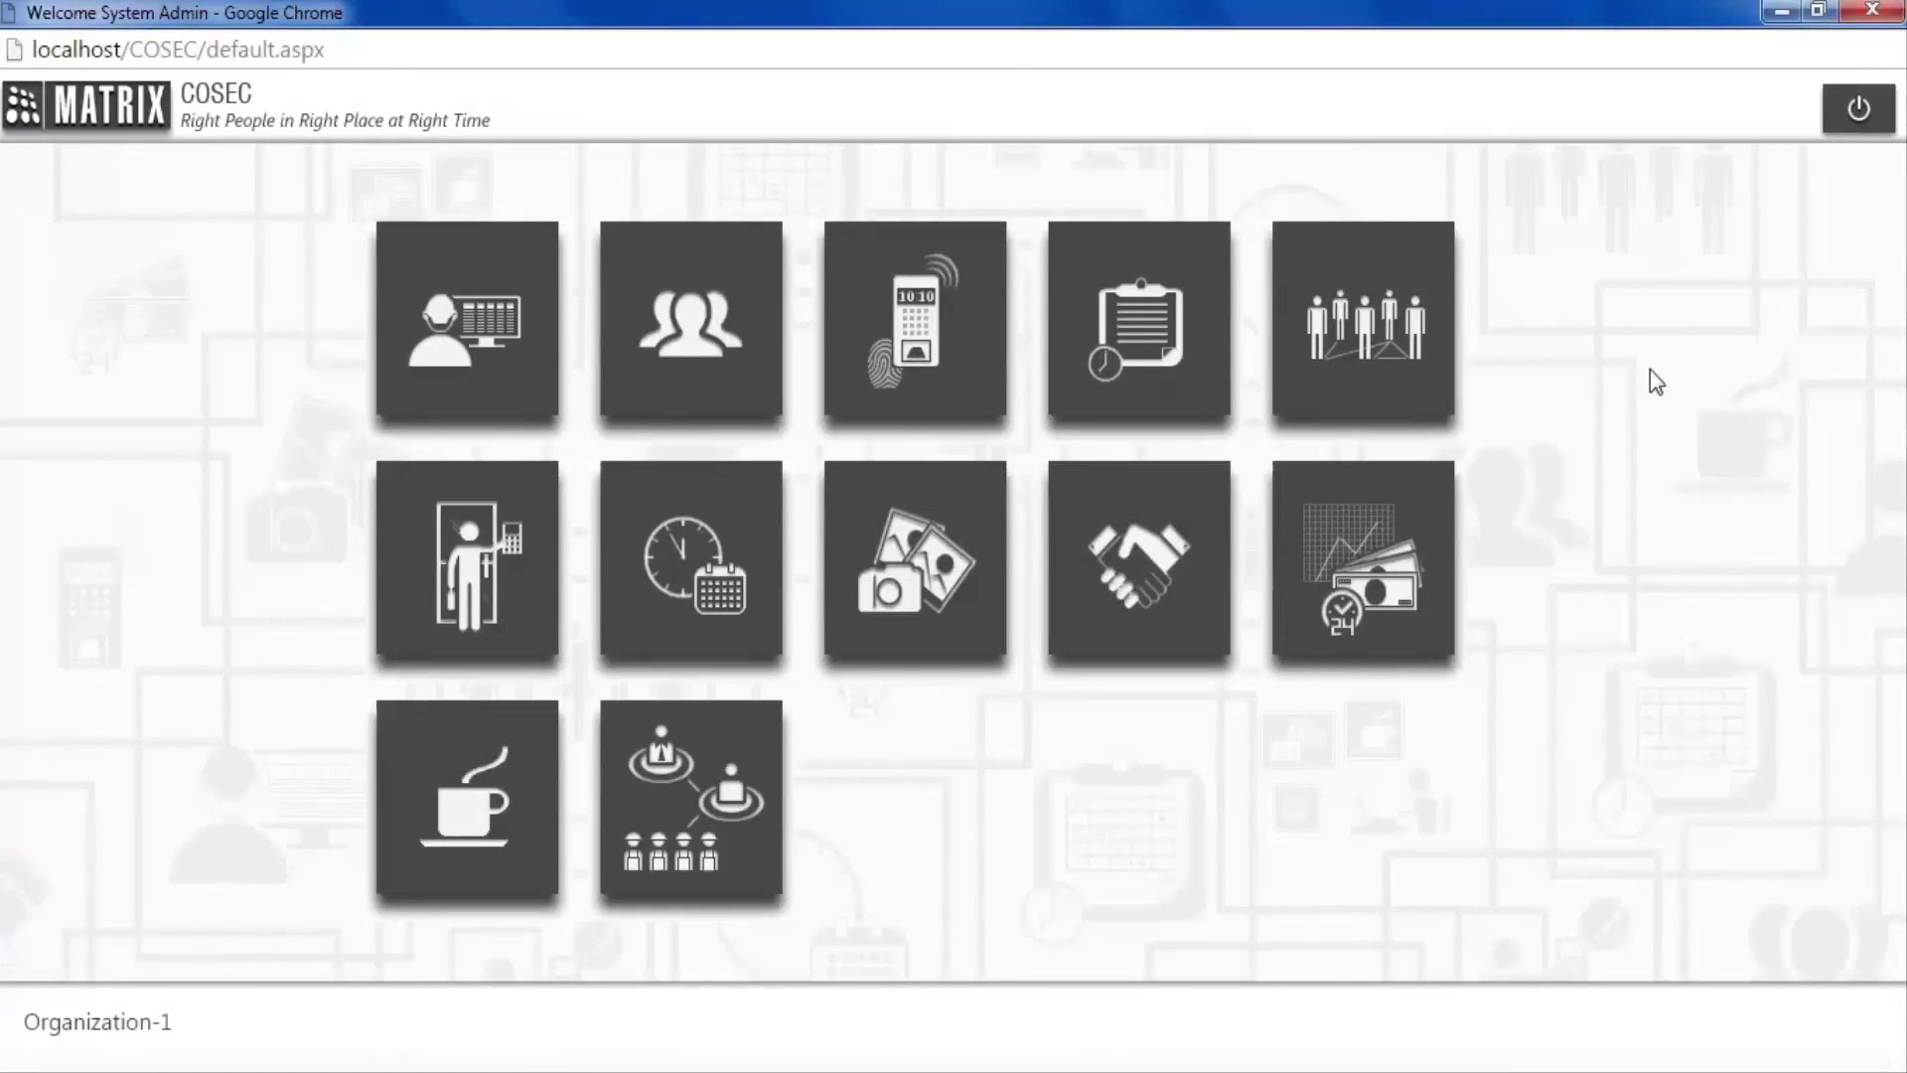
In the Users module, search the user list for 001 and open that user's ESS settings to check the IMEI registration.
mouse_move(737, 313)
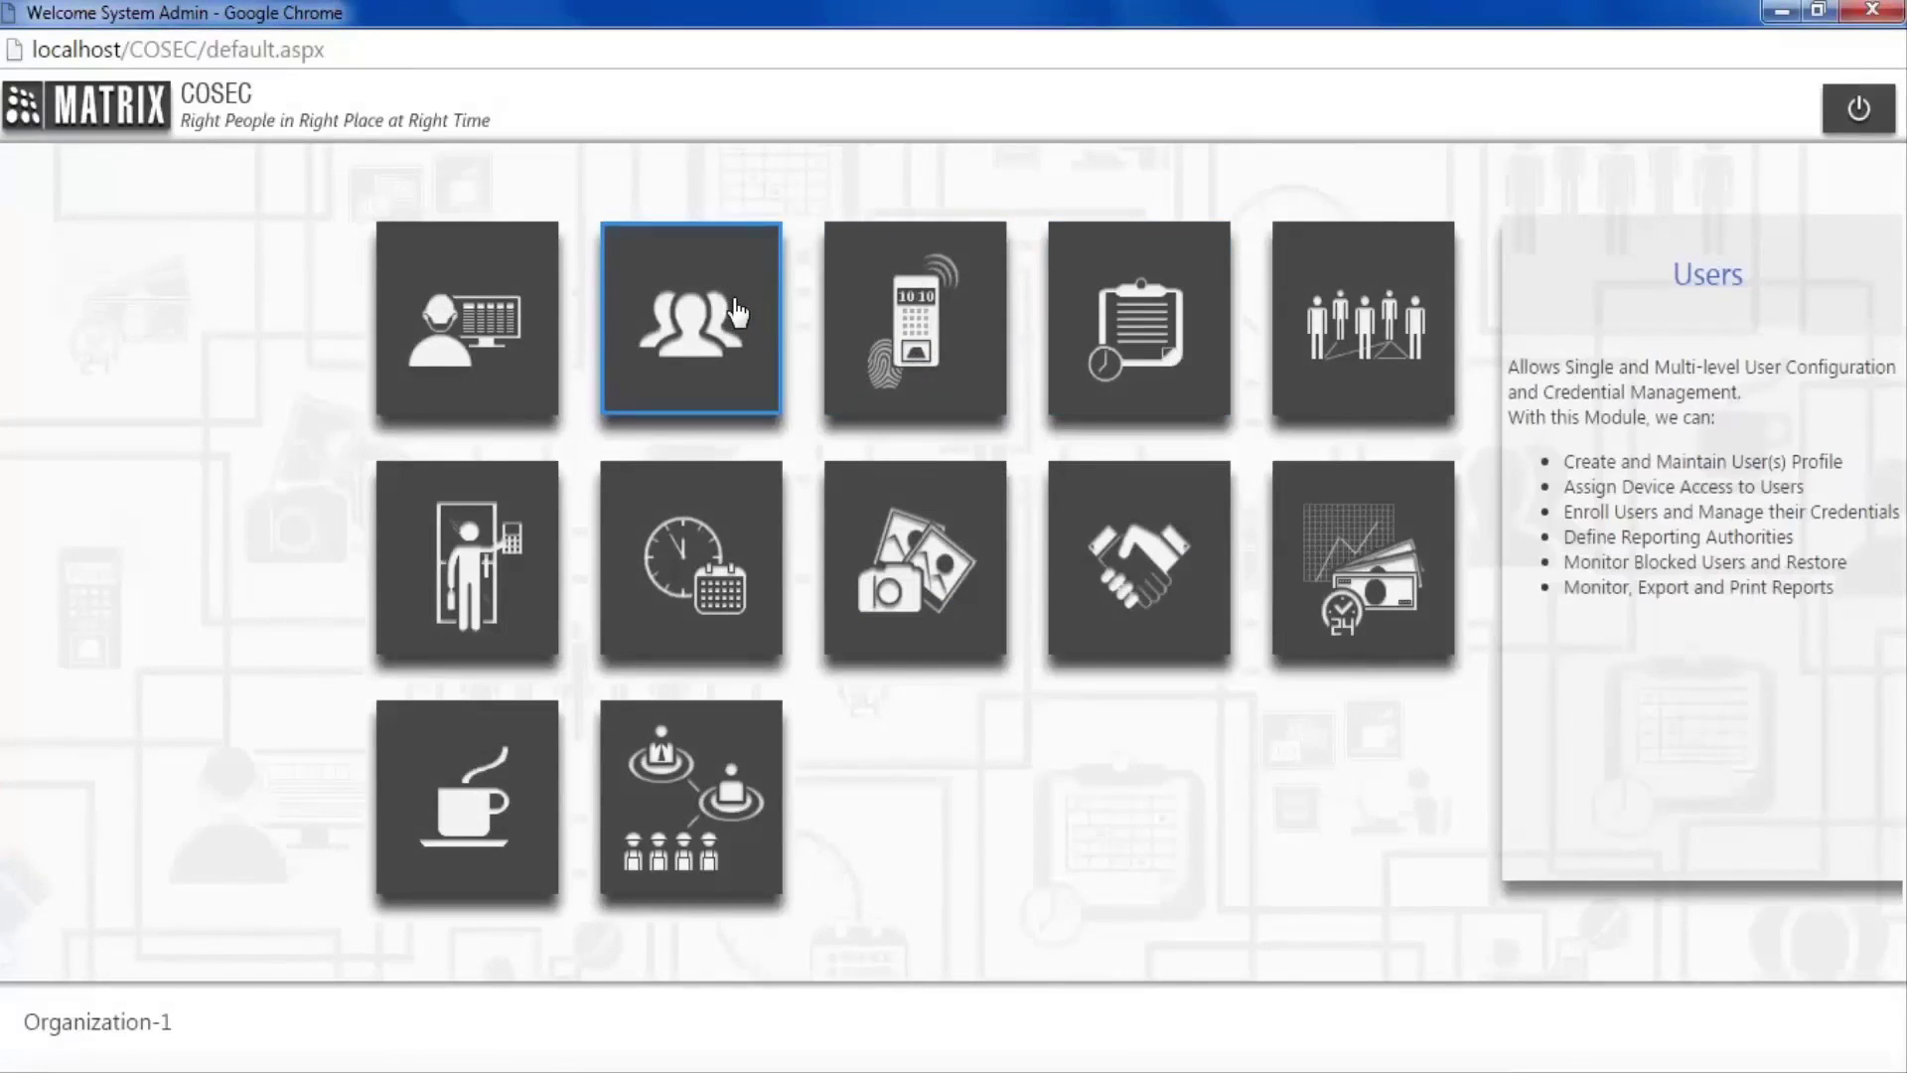
left_click(737, 313)
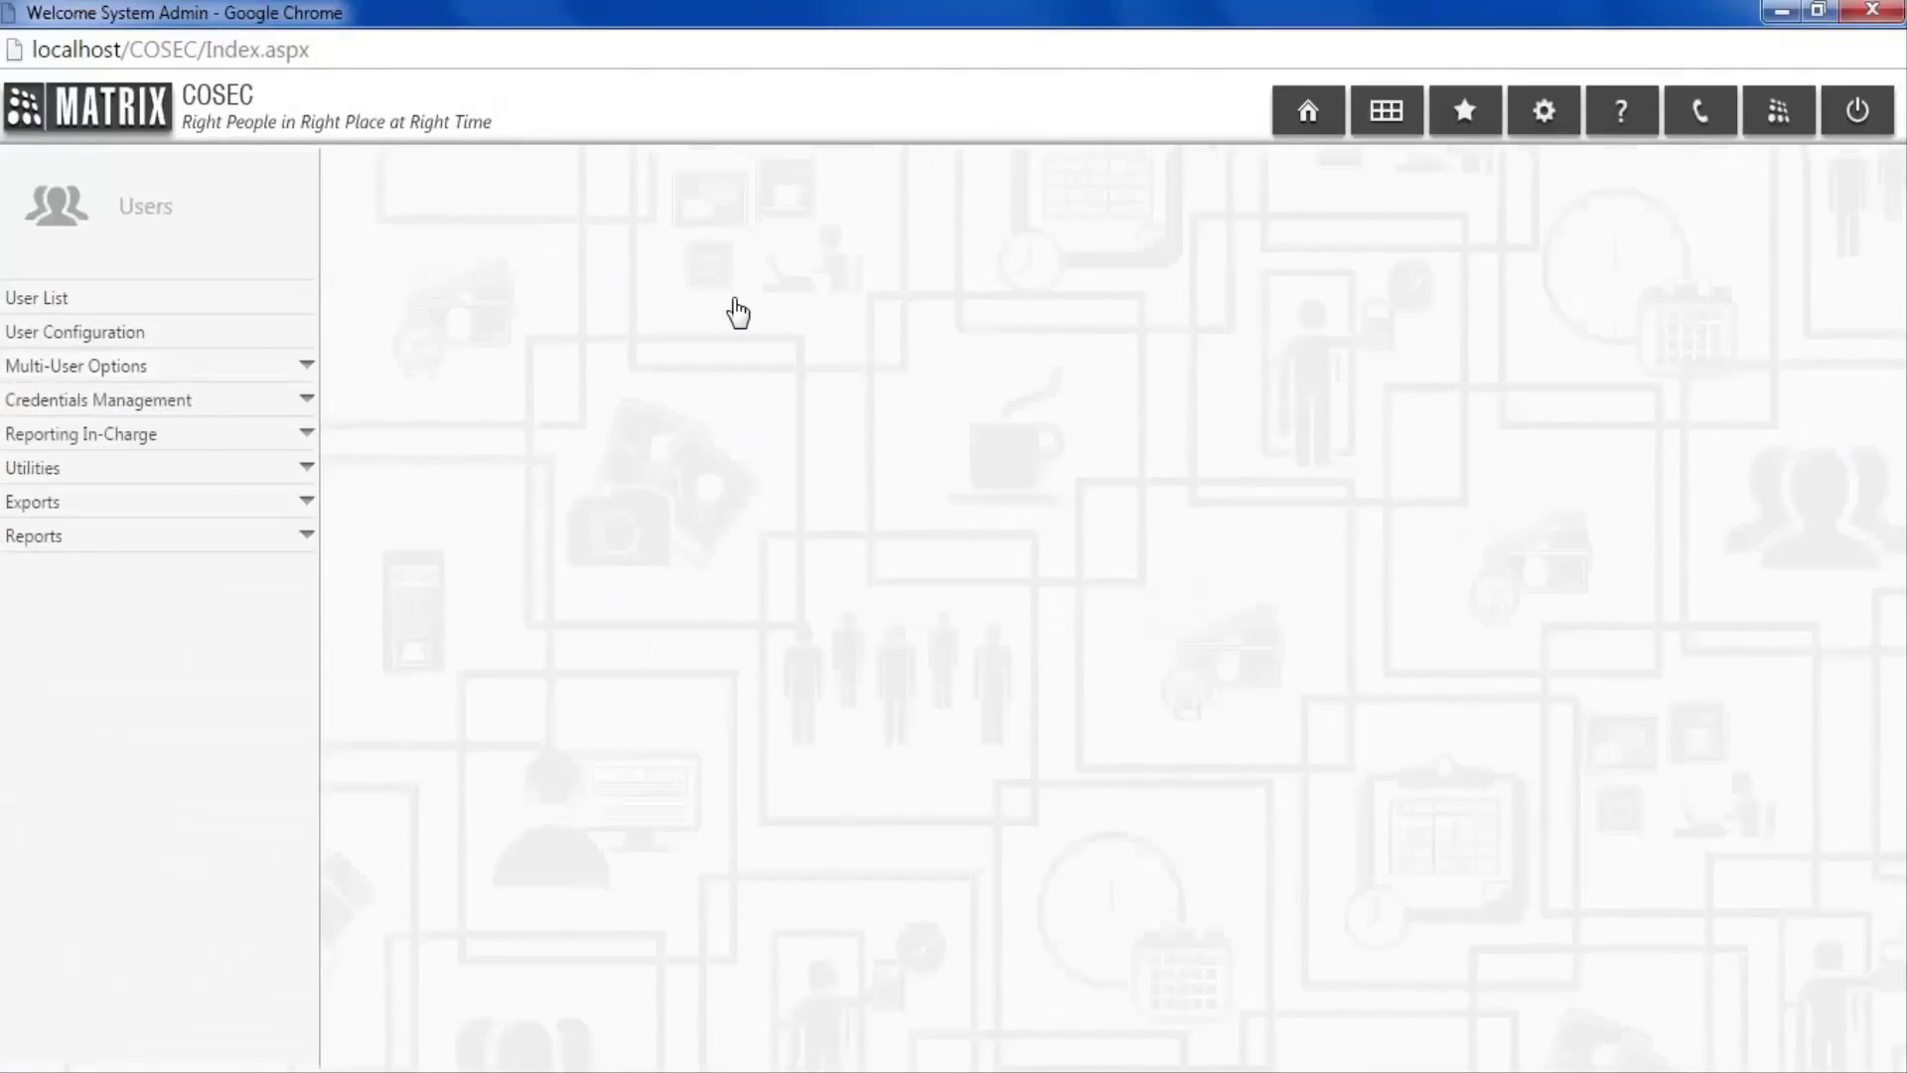
left_click(275, 312)
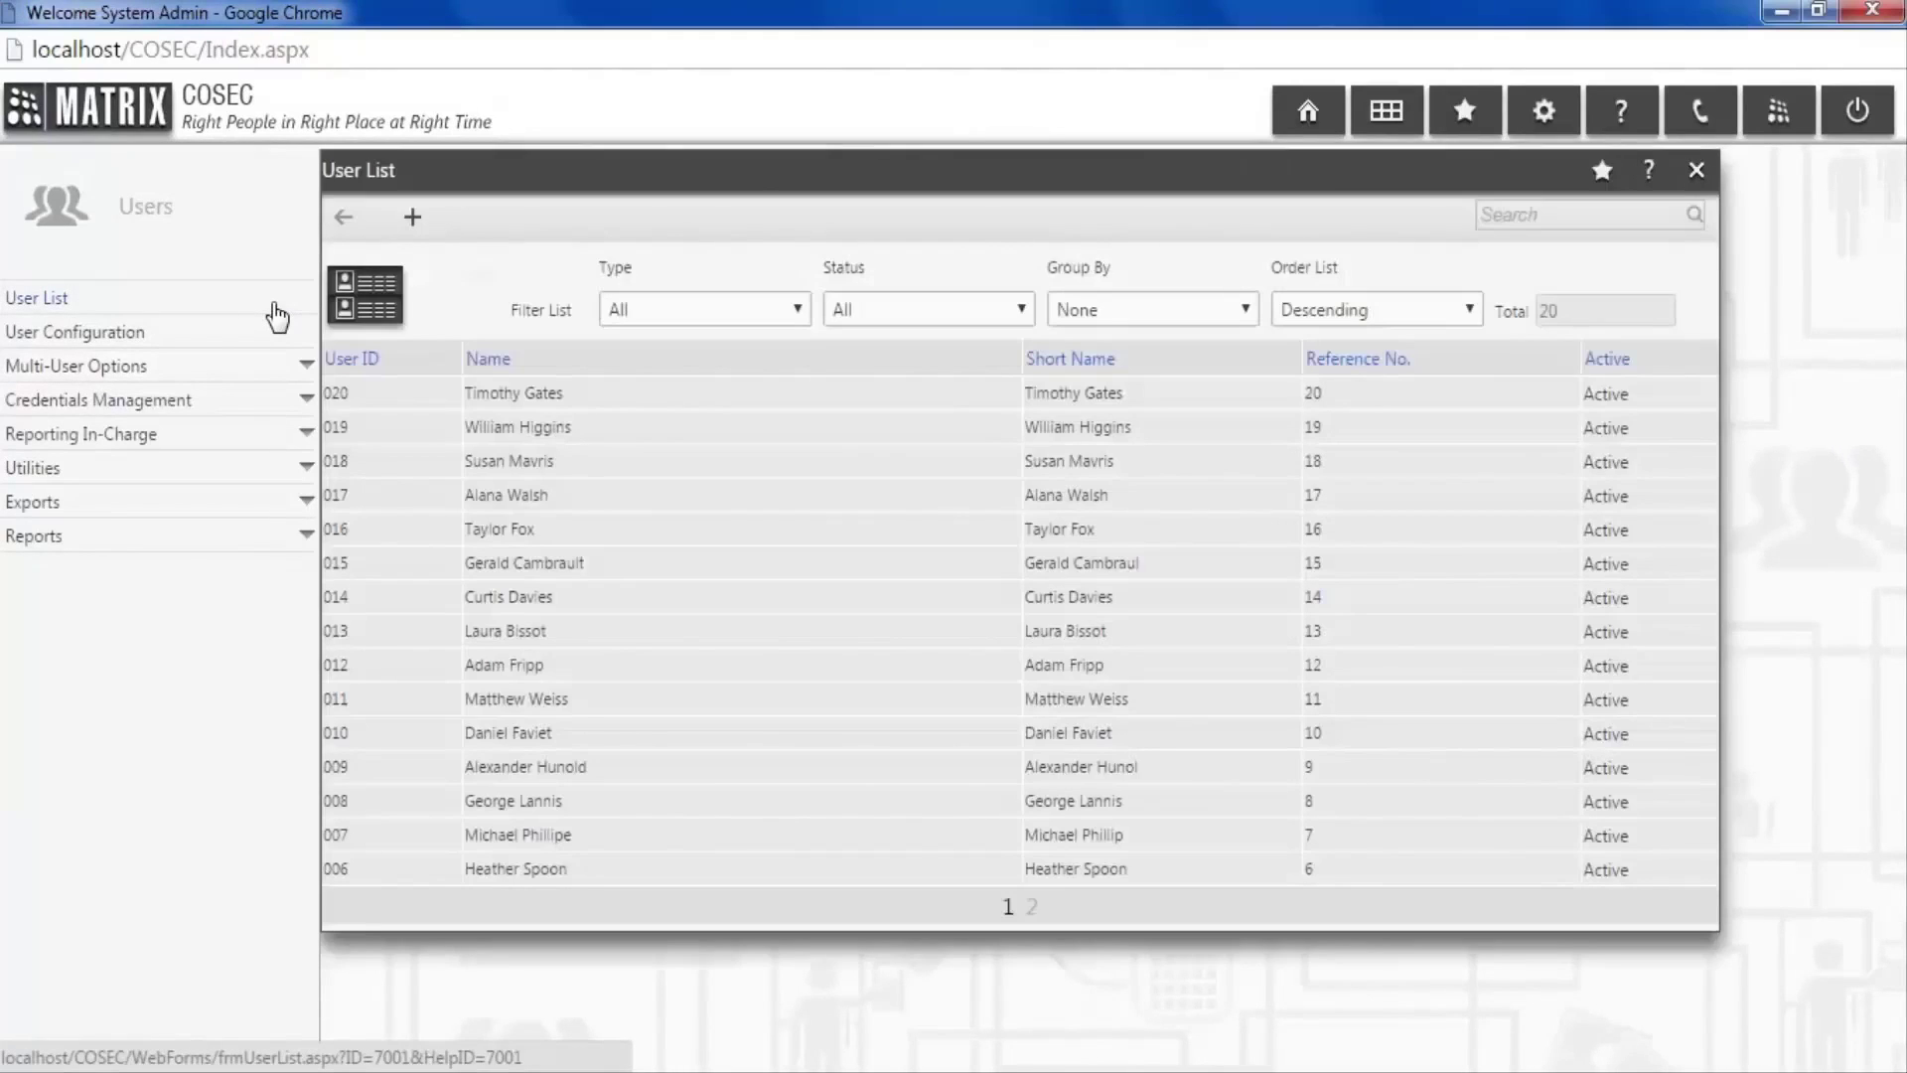
left_click(1524, 216)
type("001")
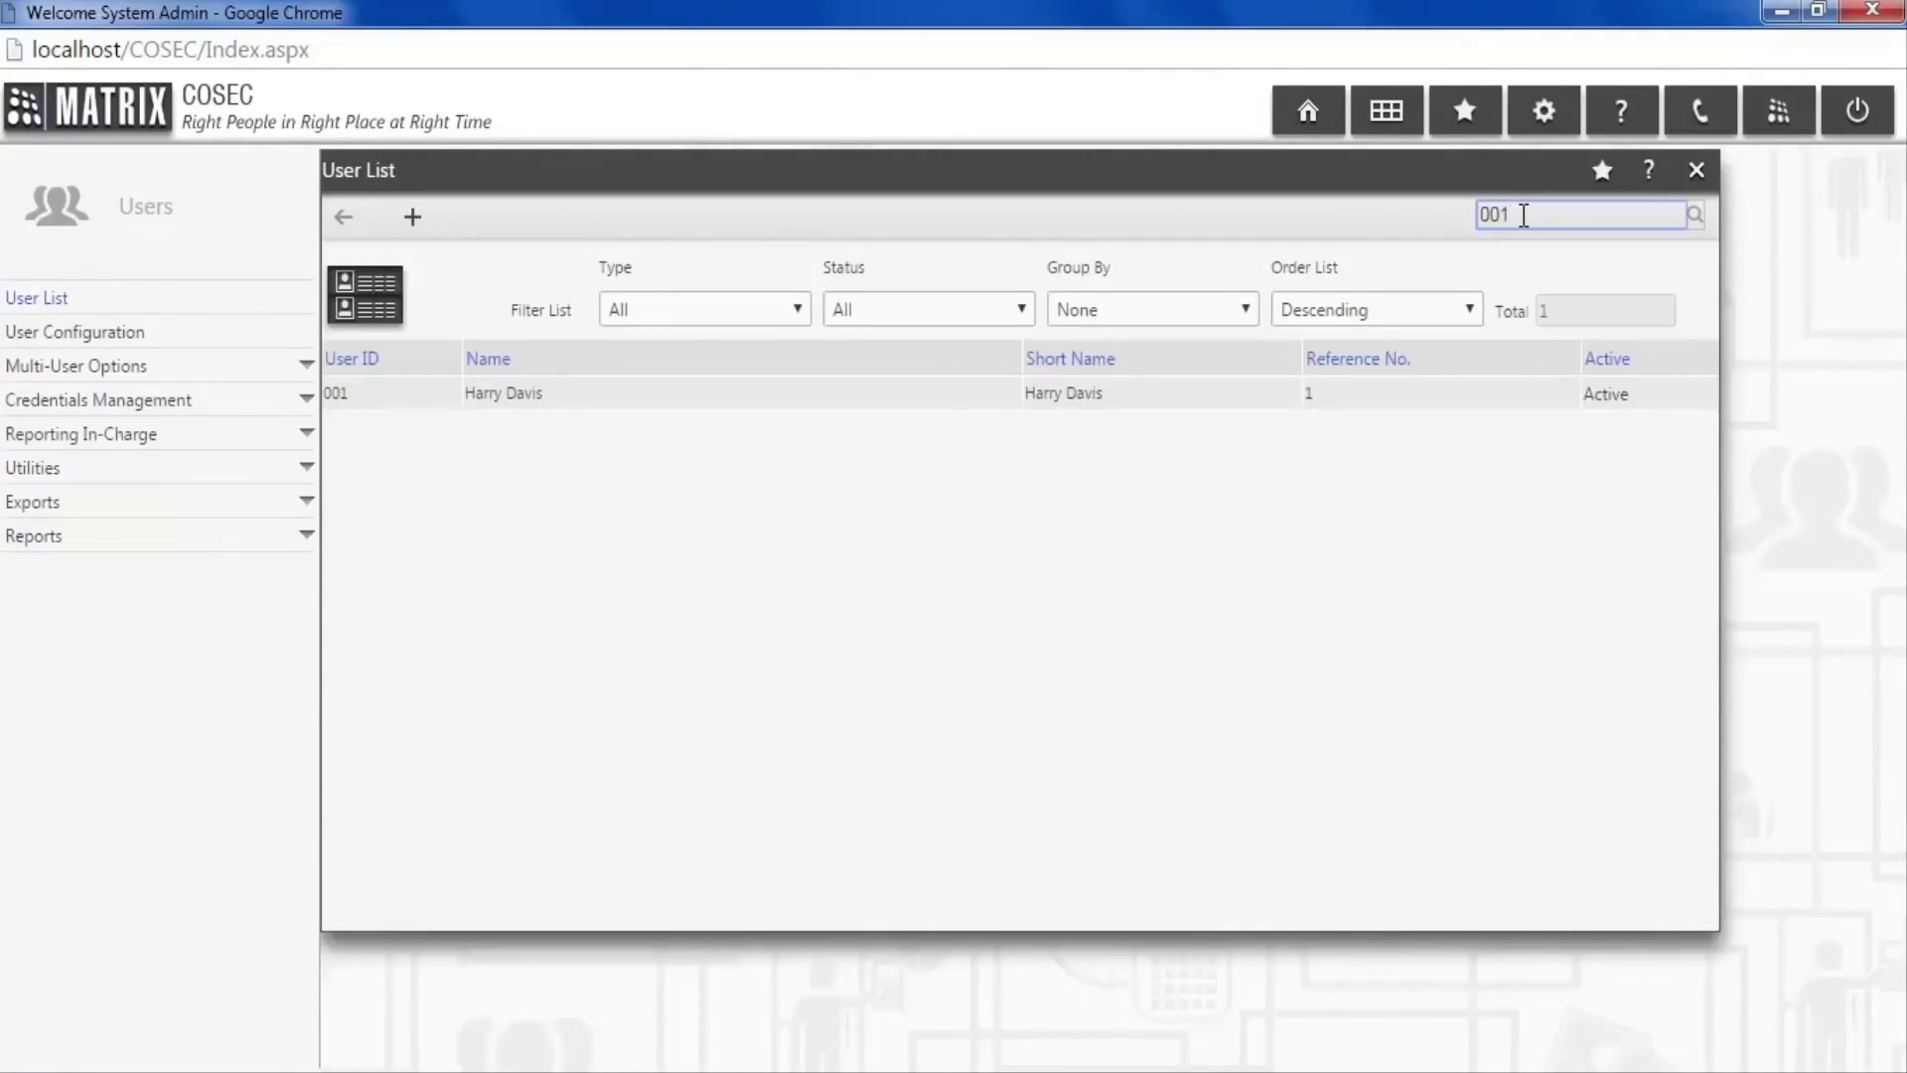
left_click(983, 407)
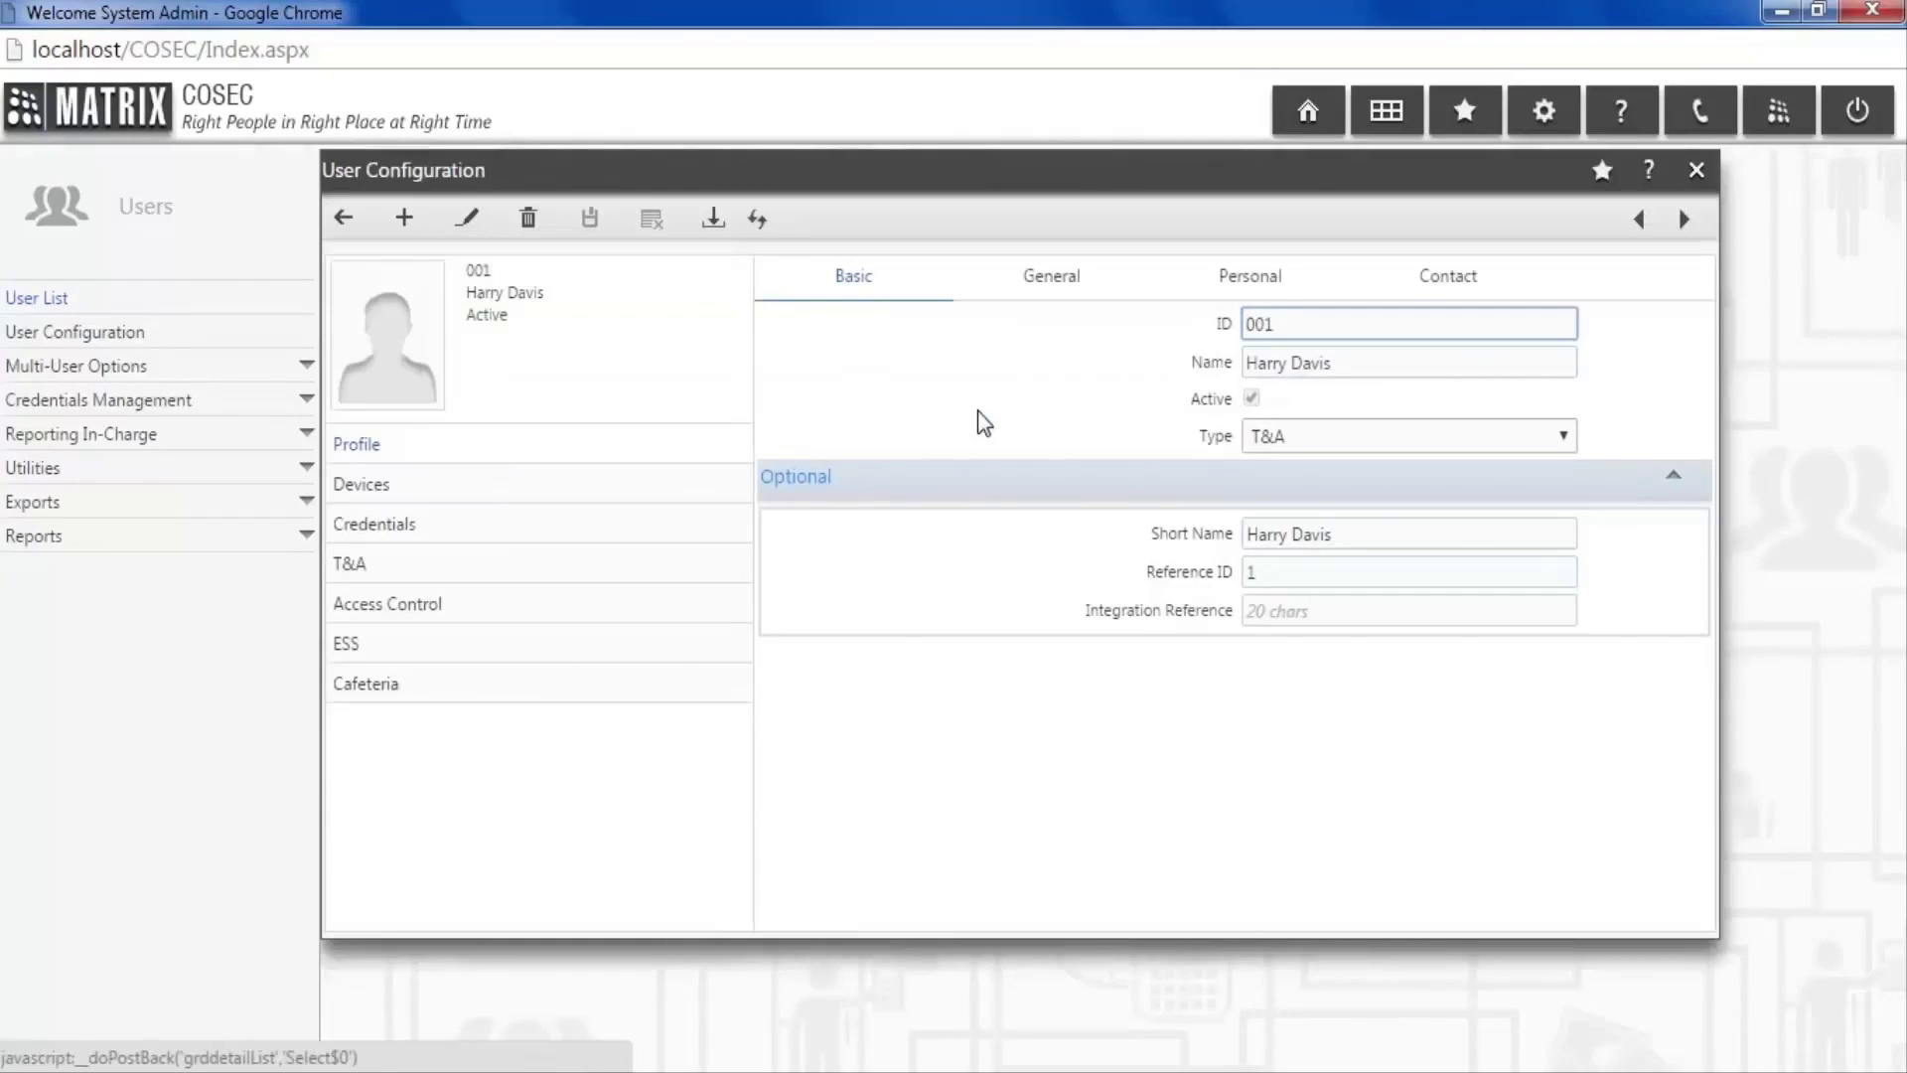
left_click(724, 655)
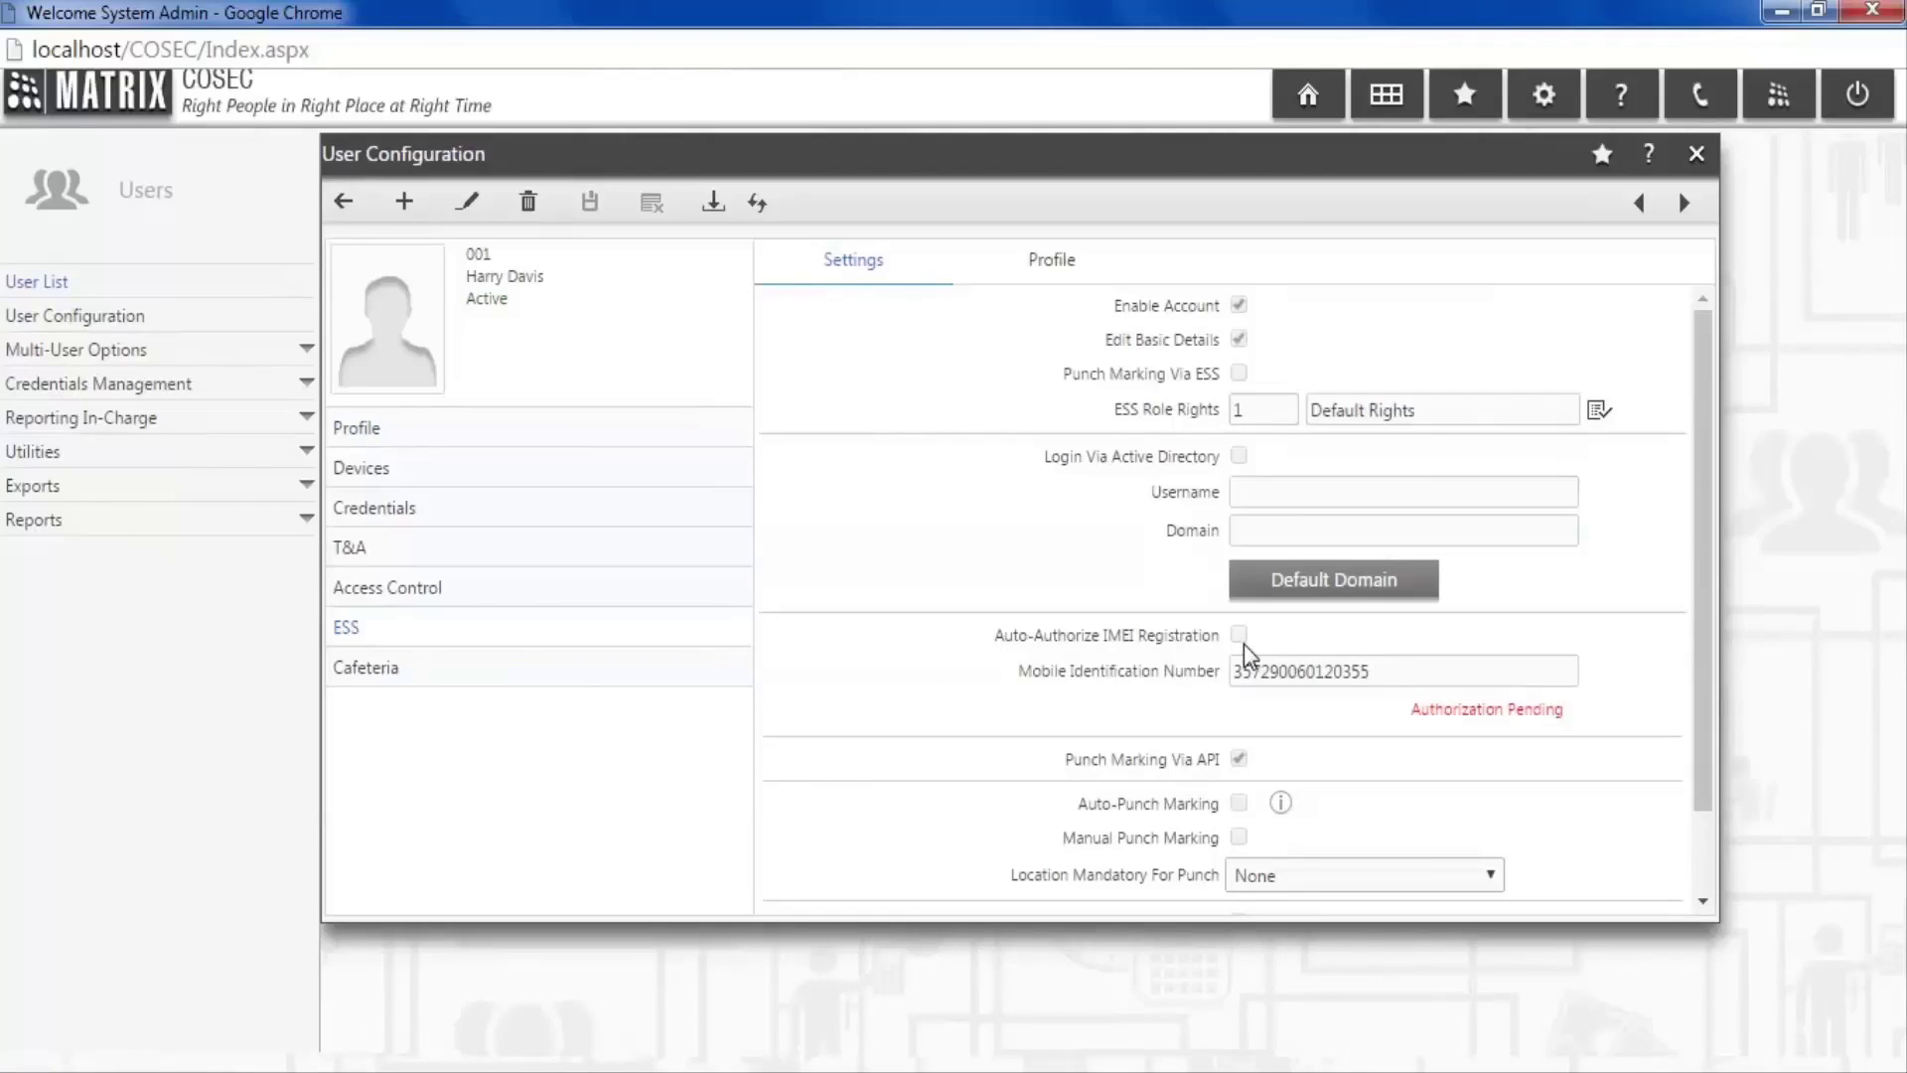
Authorize user 001's pending IMEI request in IMEI Authorization, save it, and expand the list of authorized requests.
left_click(303, 455)
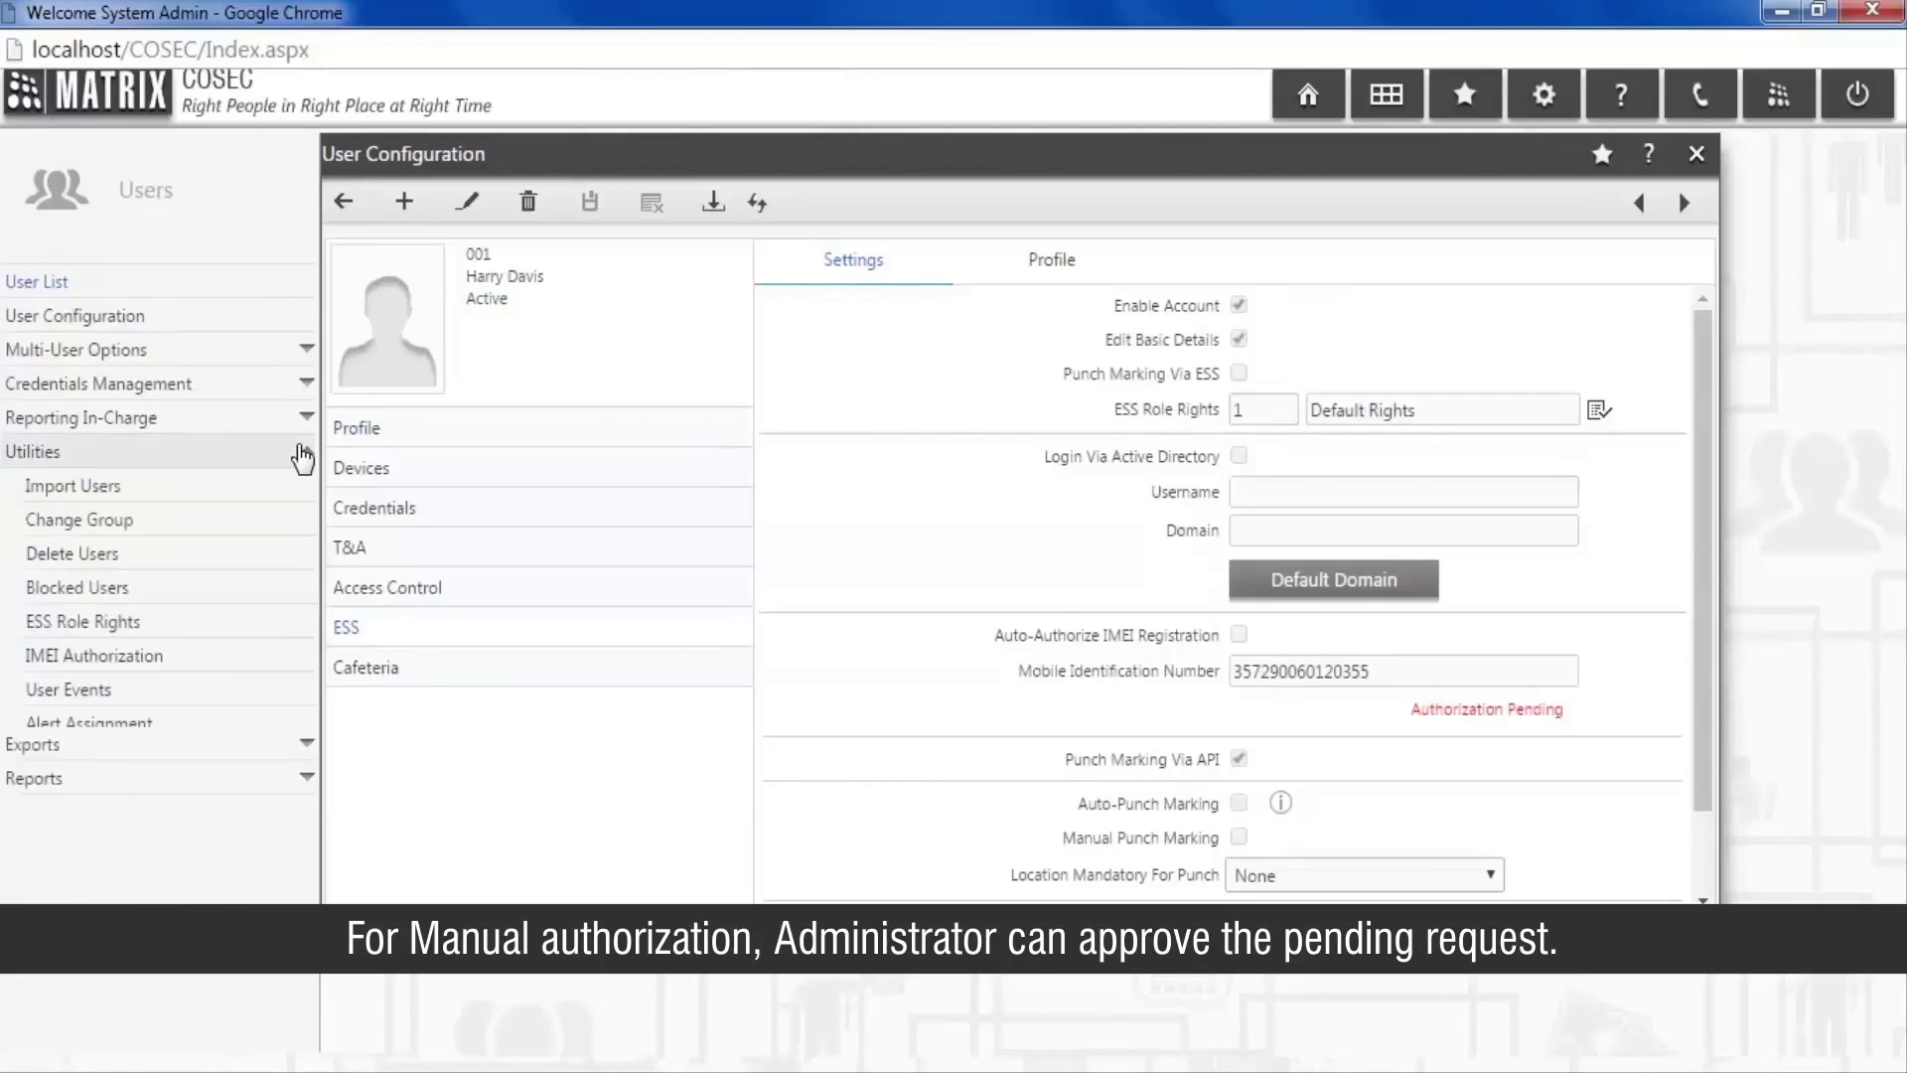
left_click(291, 656)
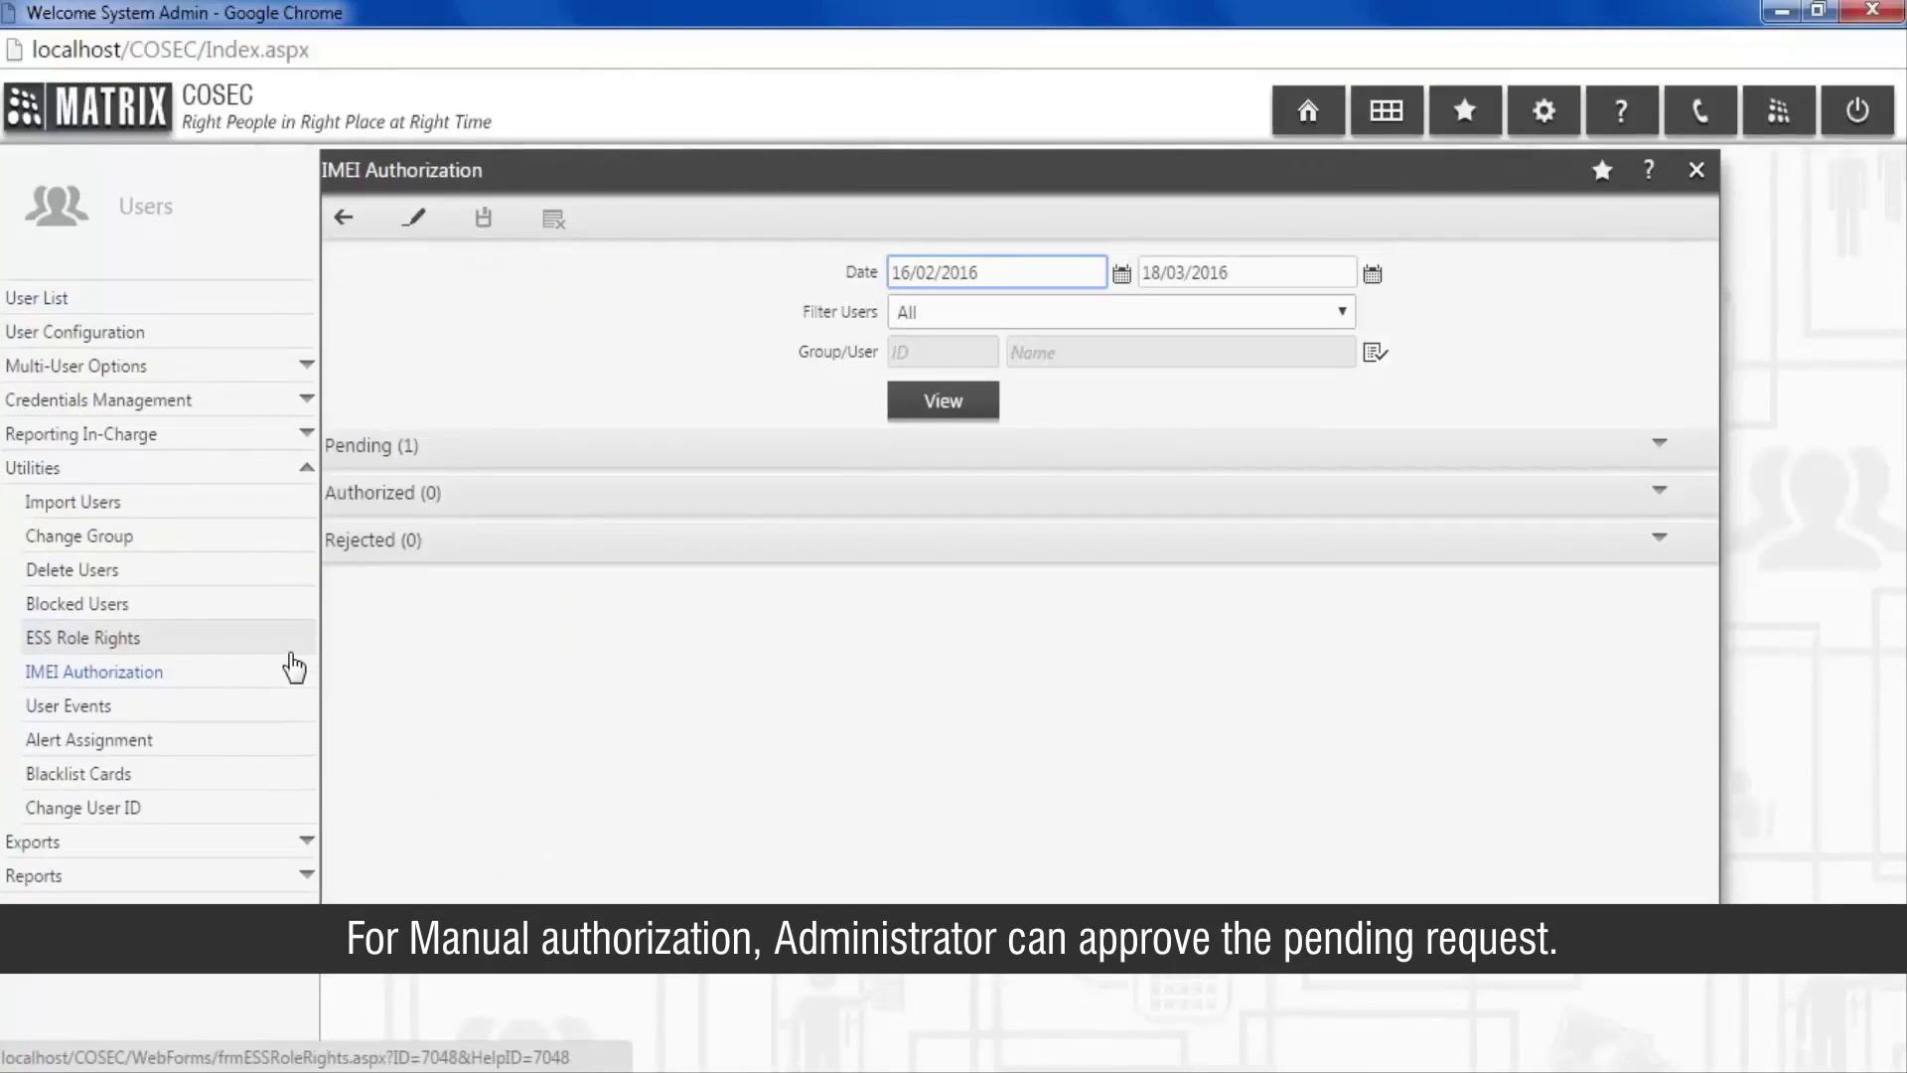
left_click(553, 466)
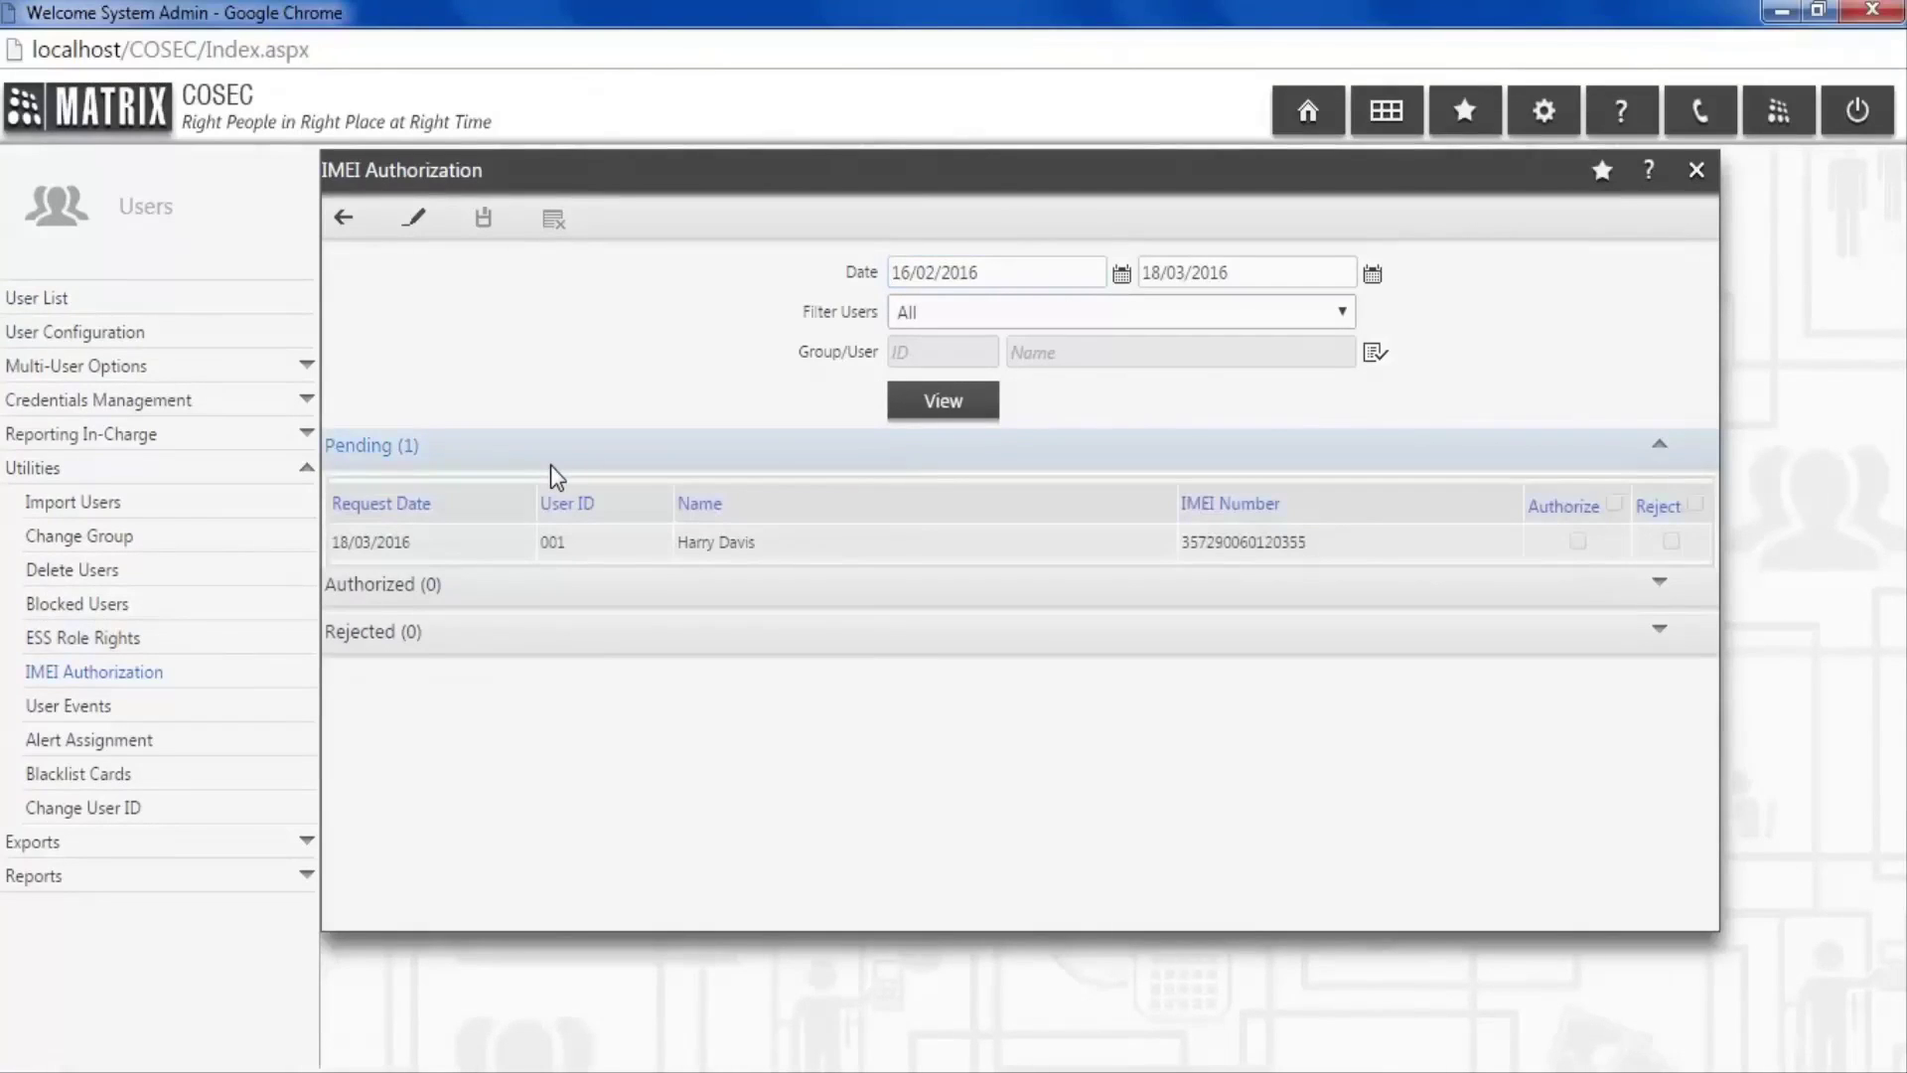
left_click(419, 226)
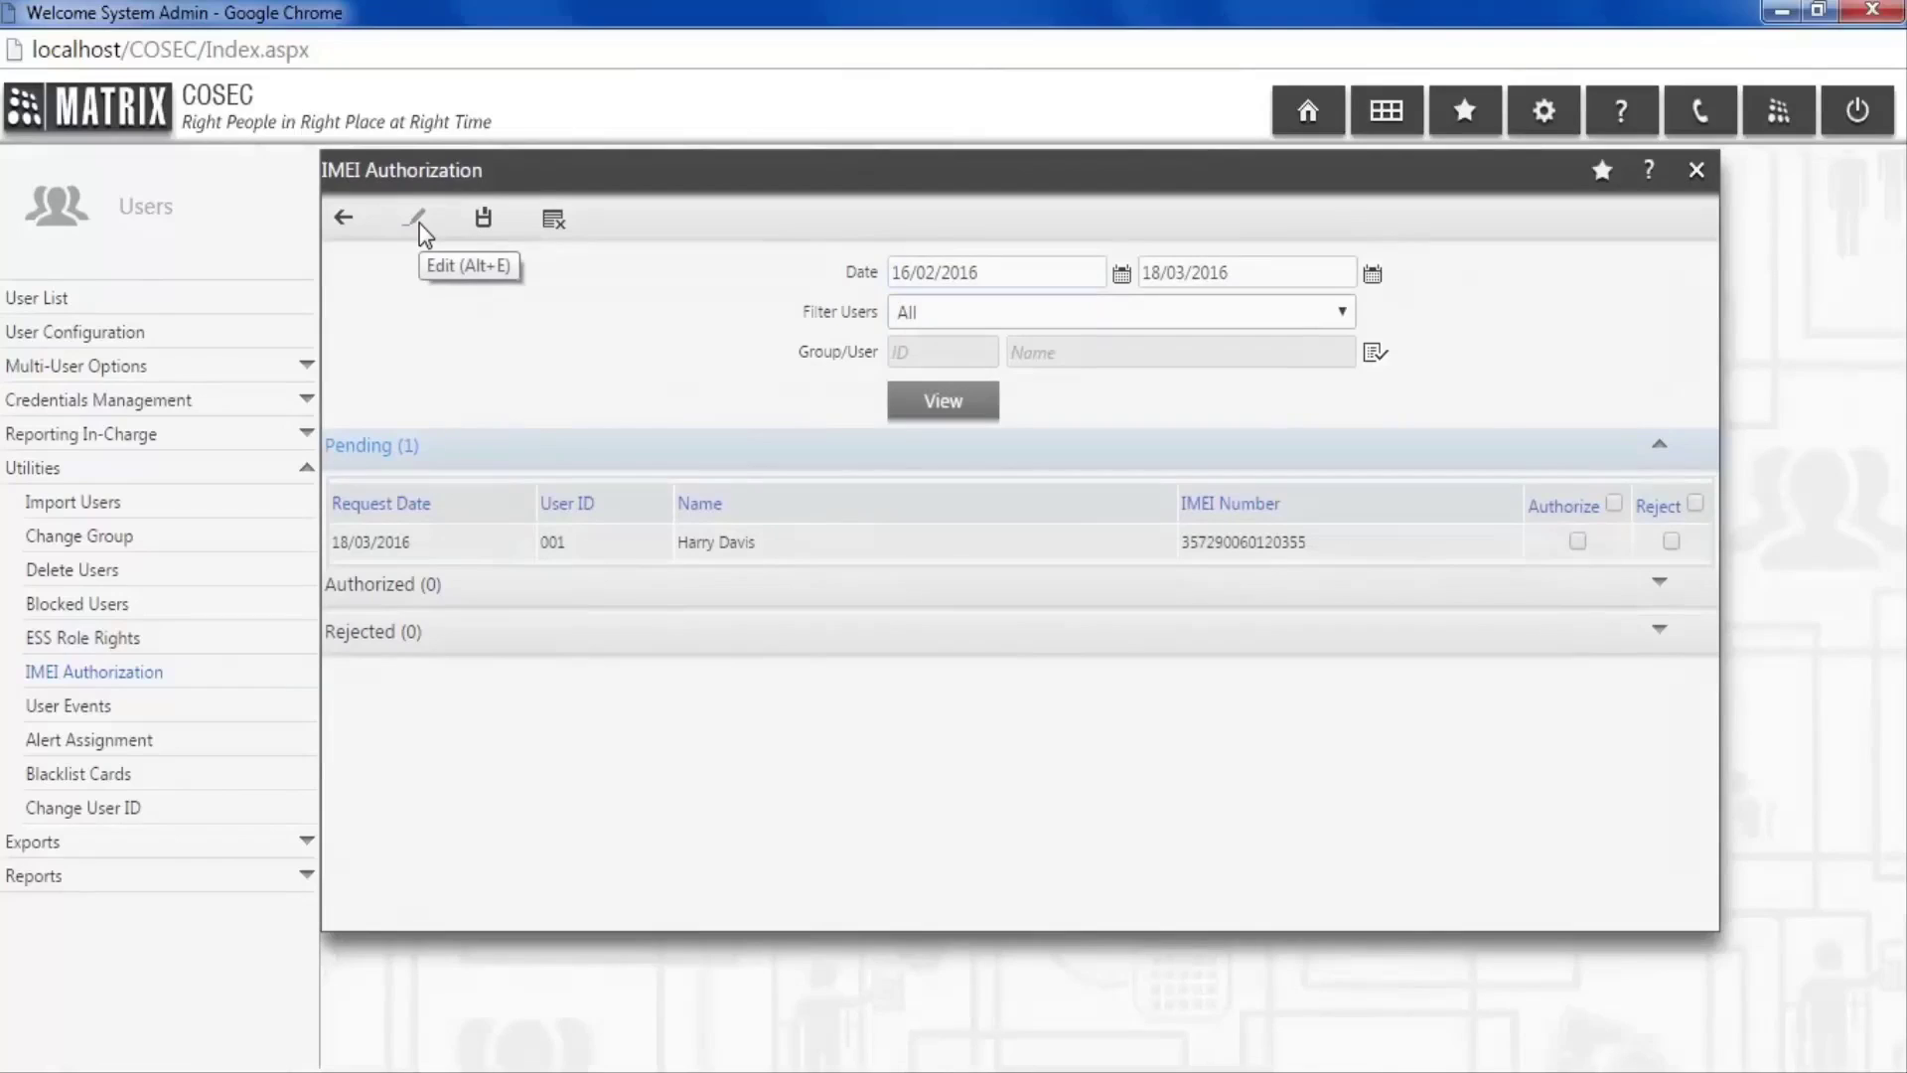
left_click(1577, 544)
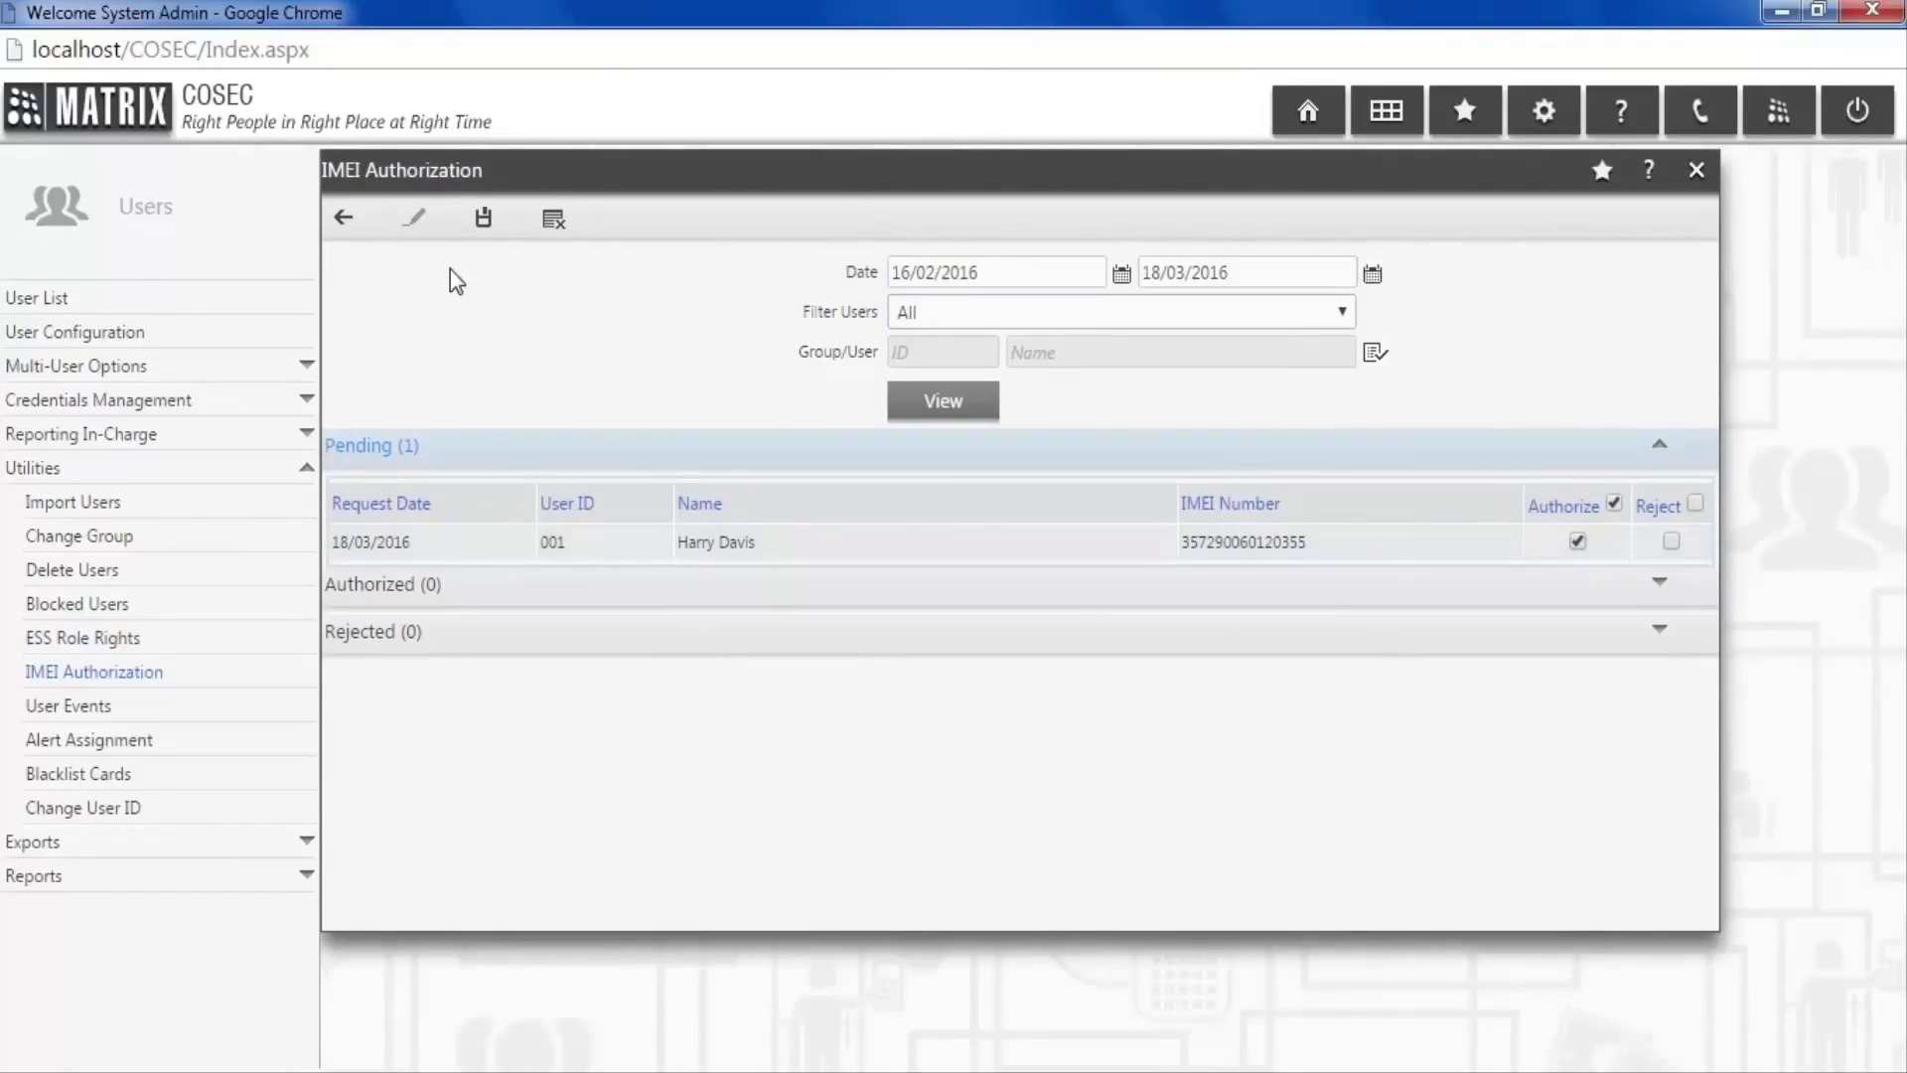
left_click(466, 223)
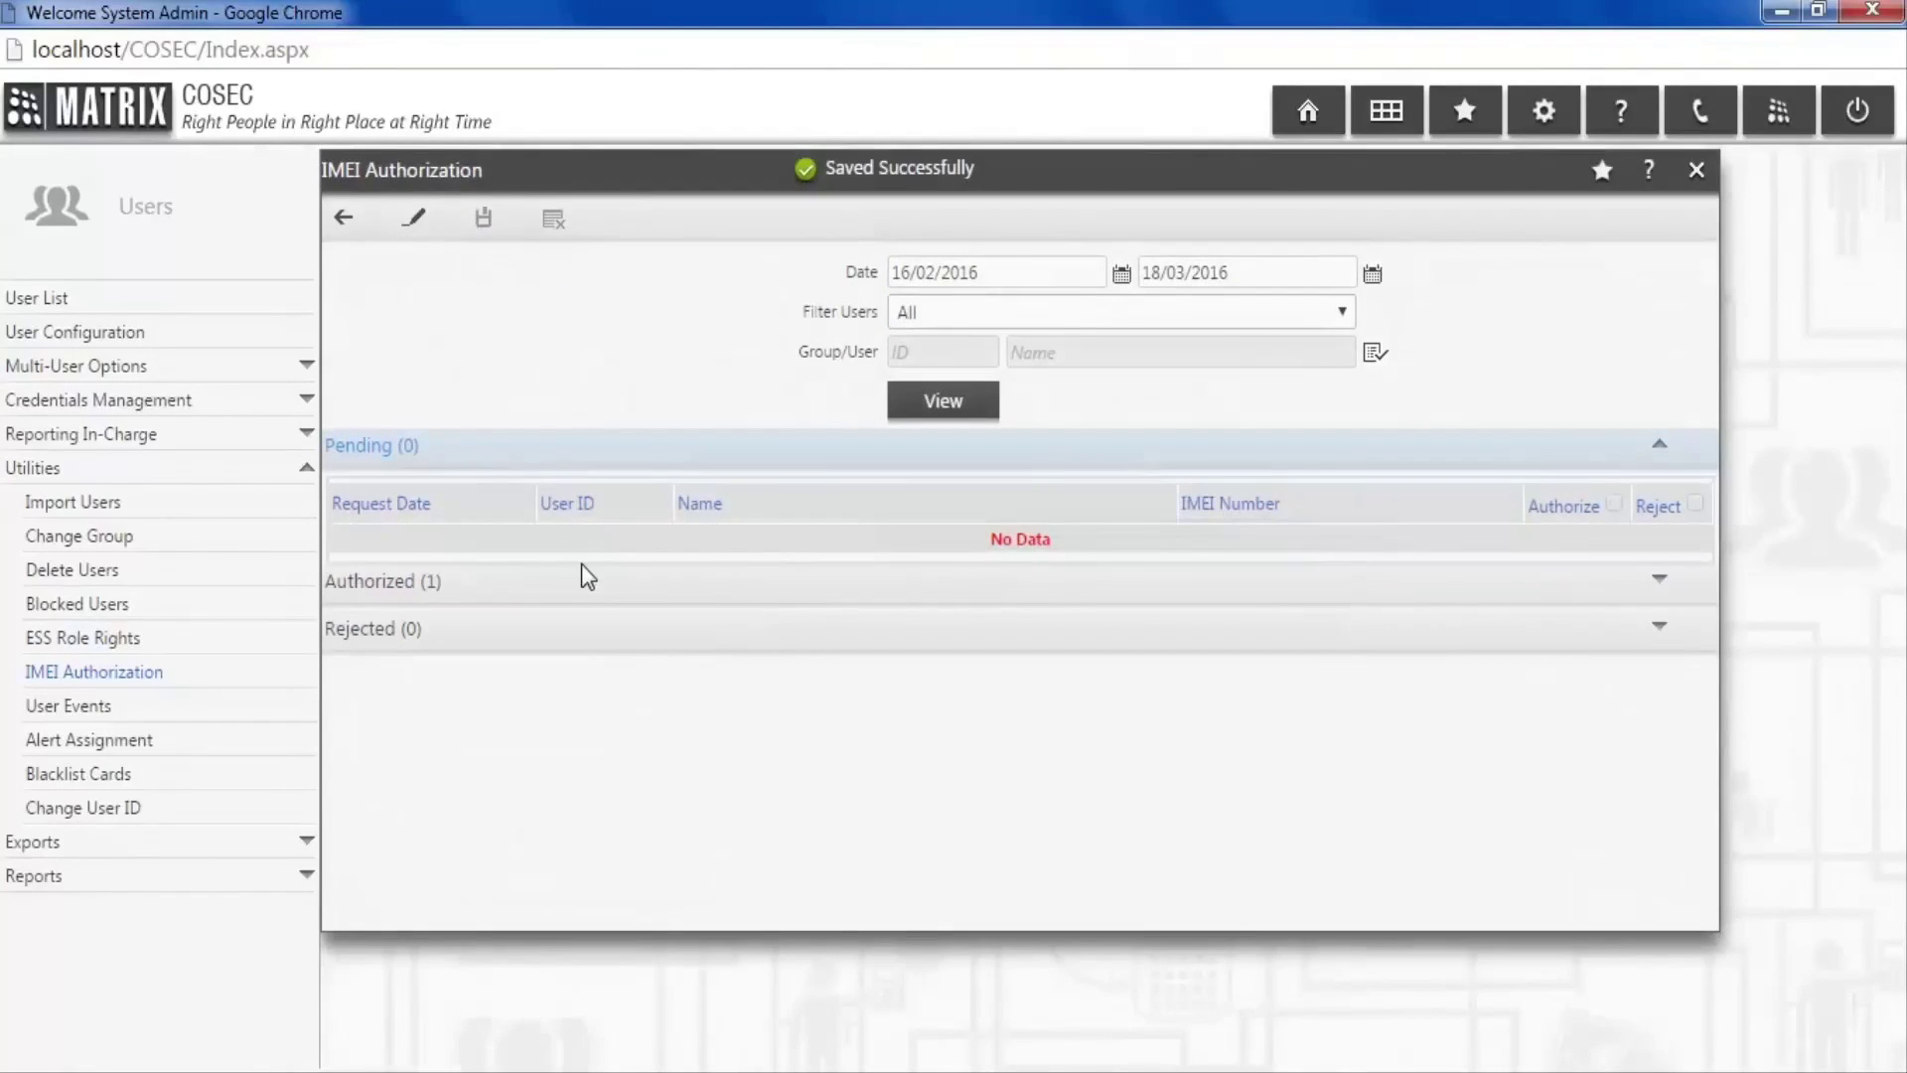
left_click(605, 590)
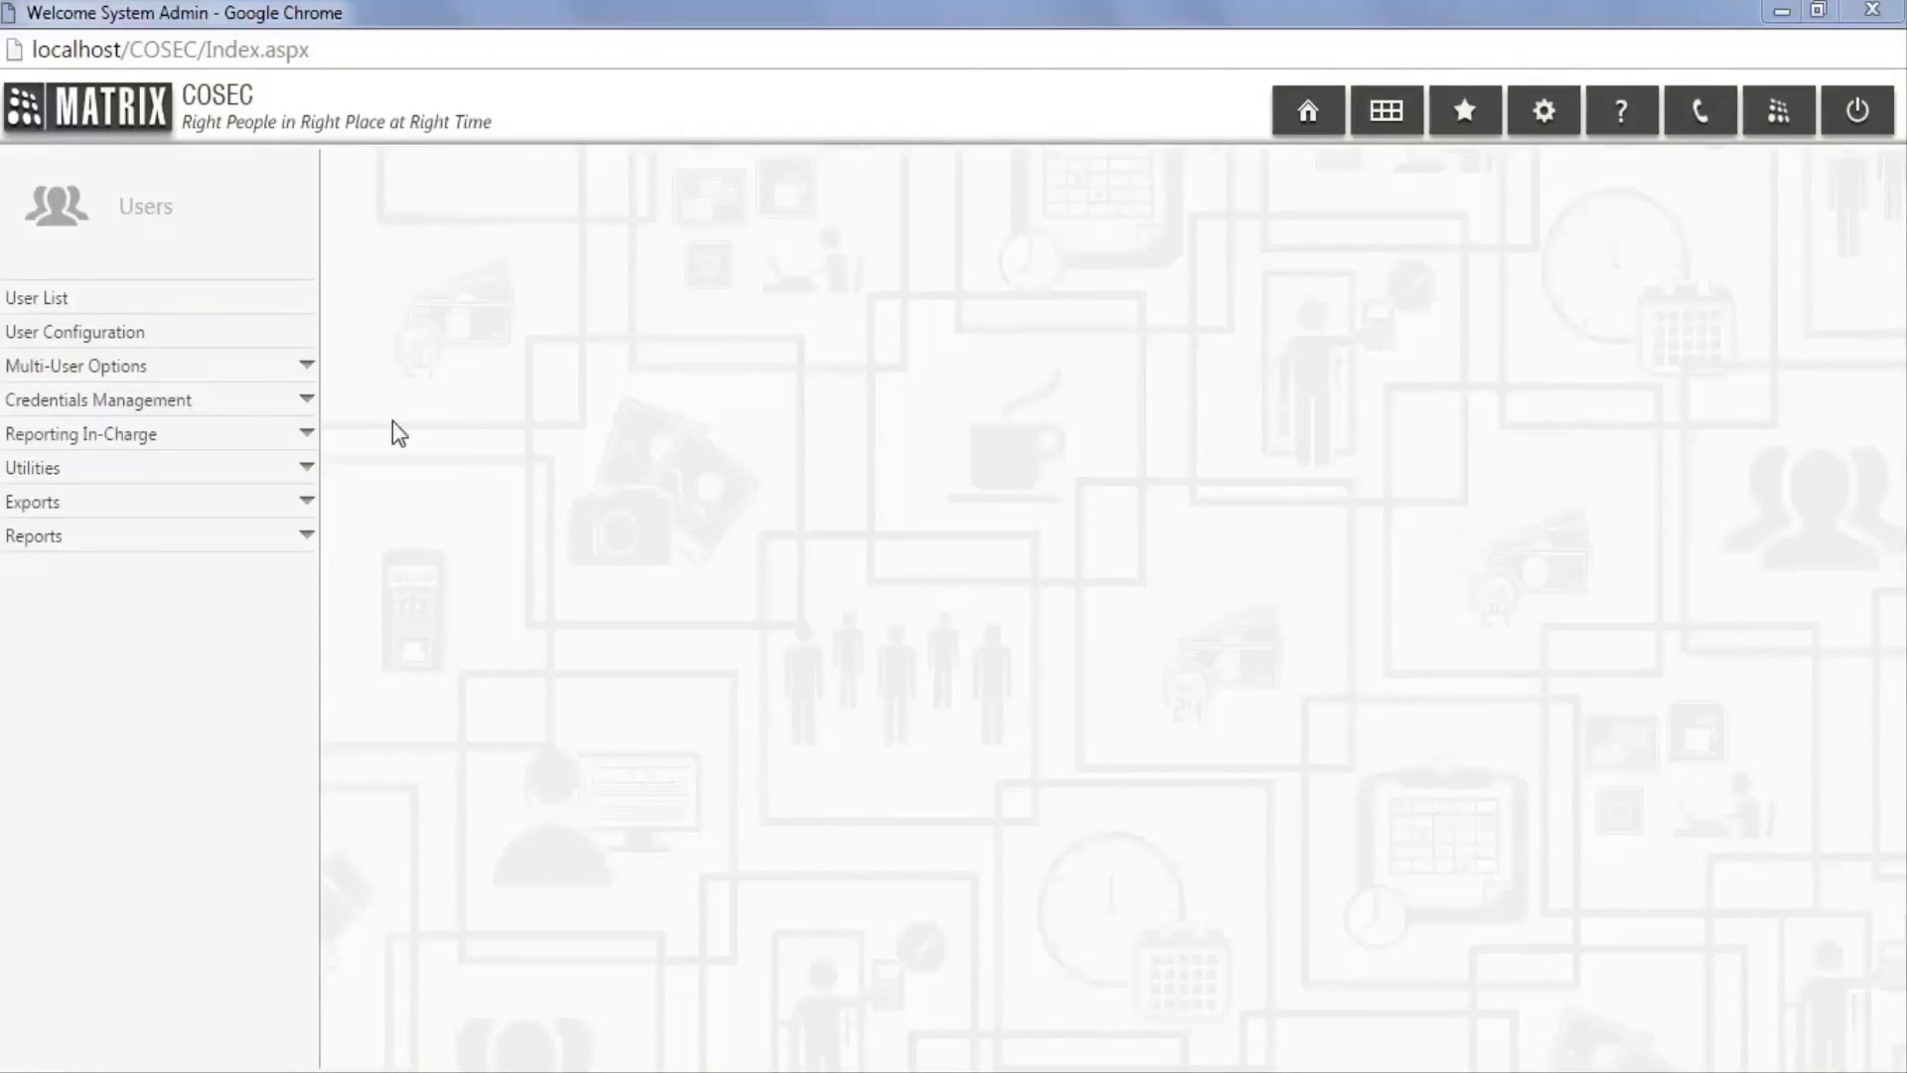
Search the user list for 001 and open that user's ESS settings.
left_click(278, 308)
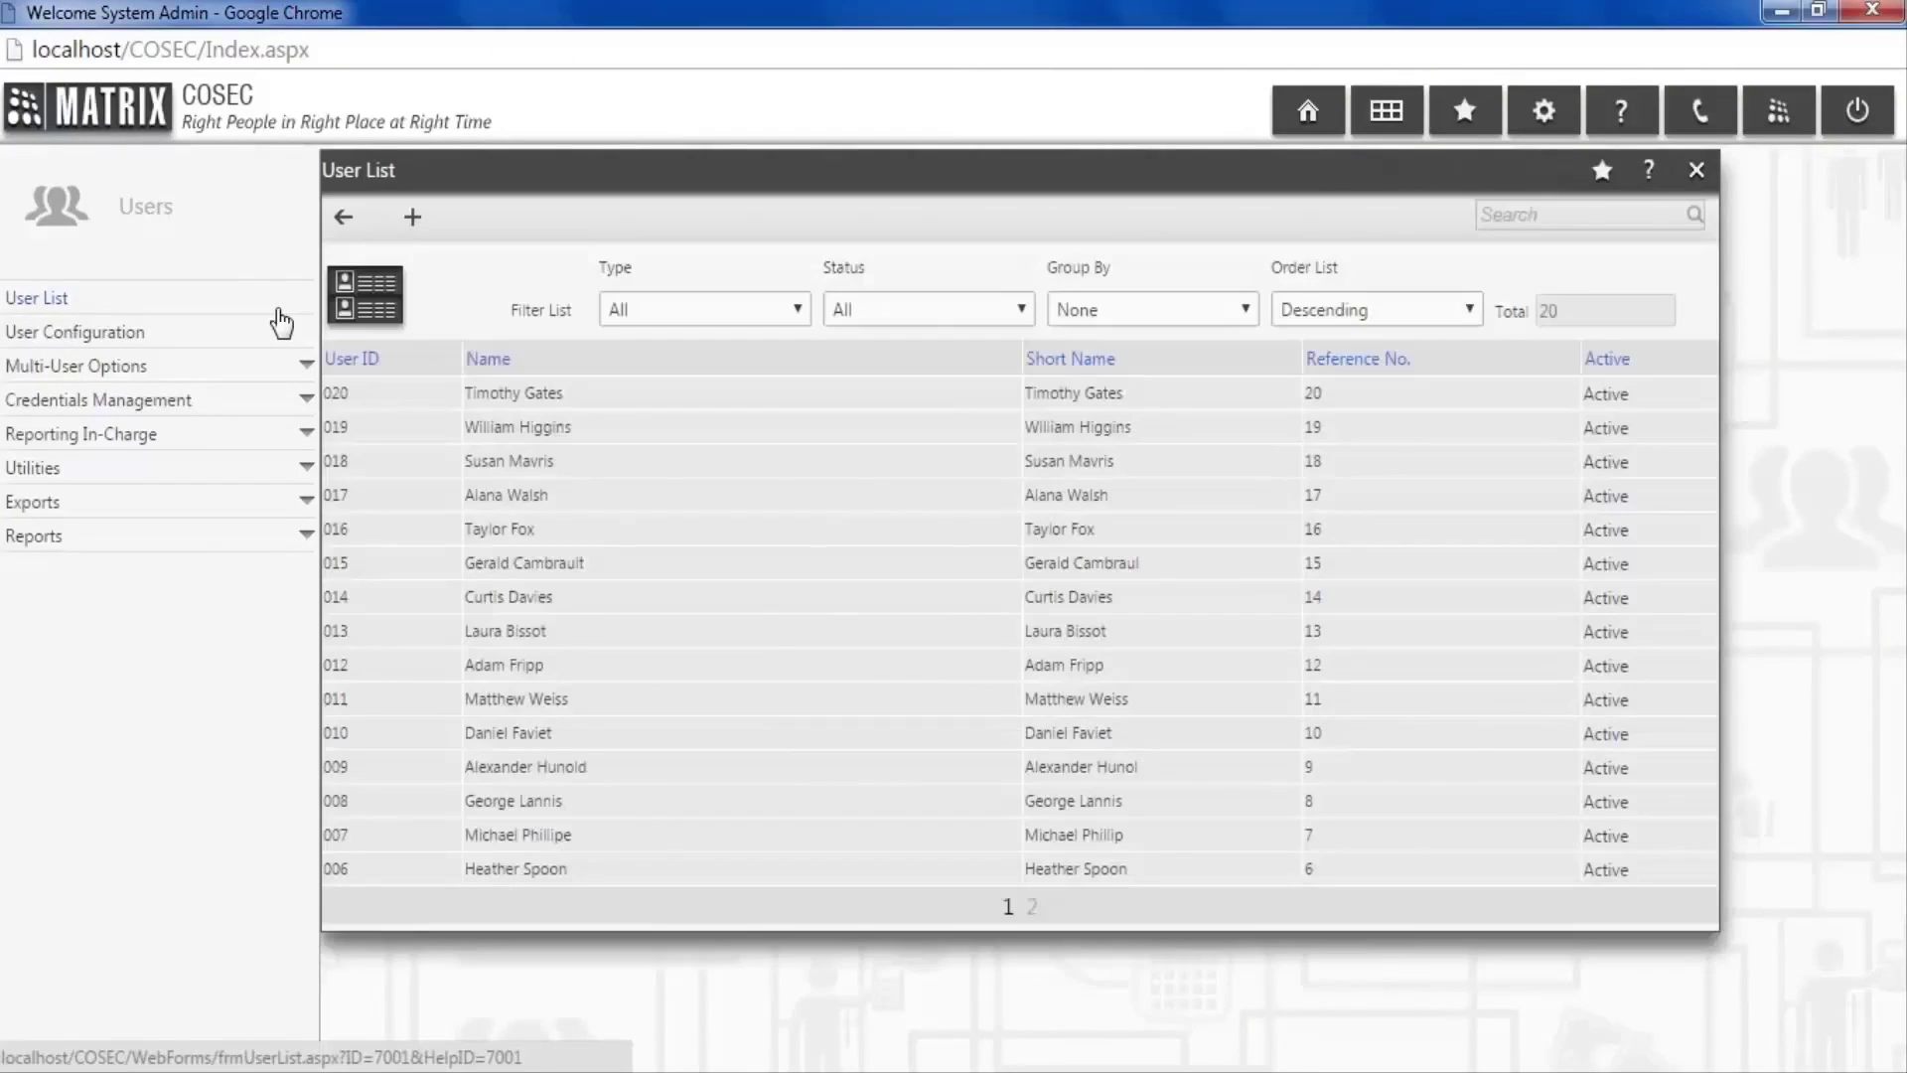
left_click(1564, 220)
type("001")
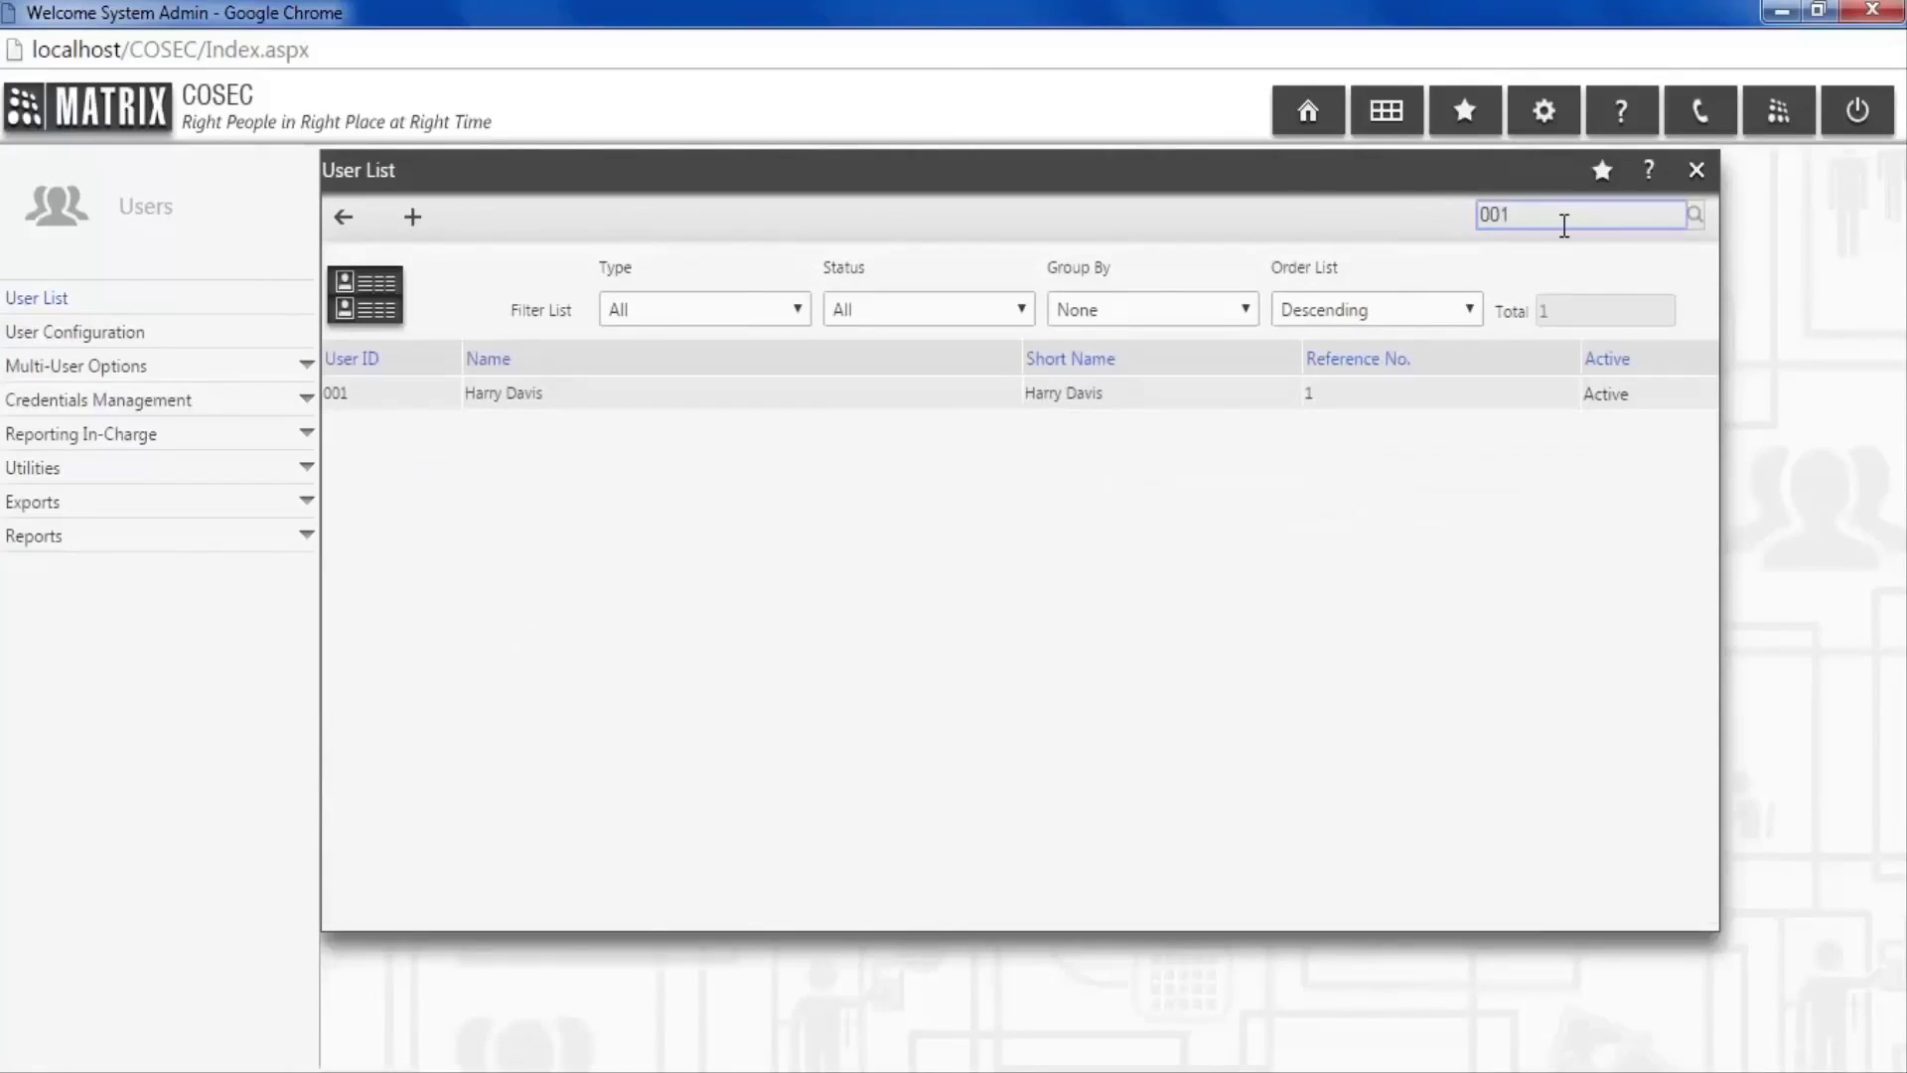
left_click(948, 398)
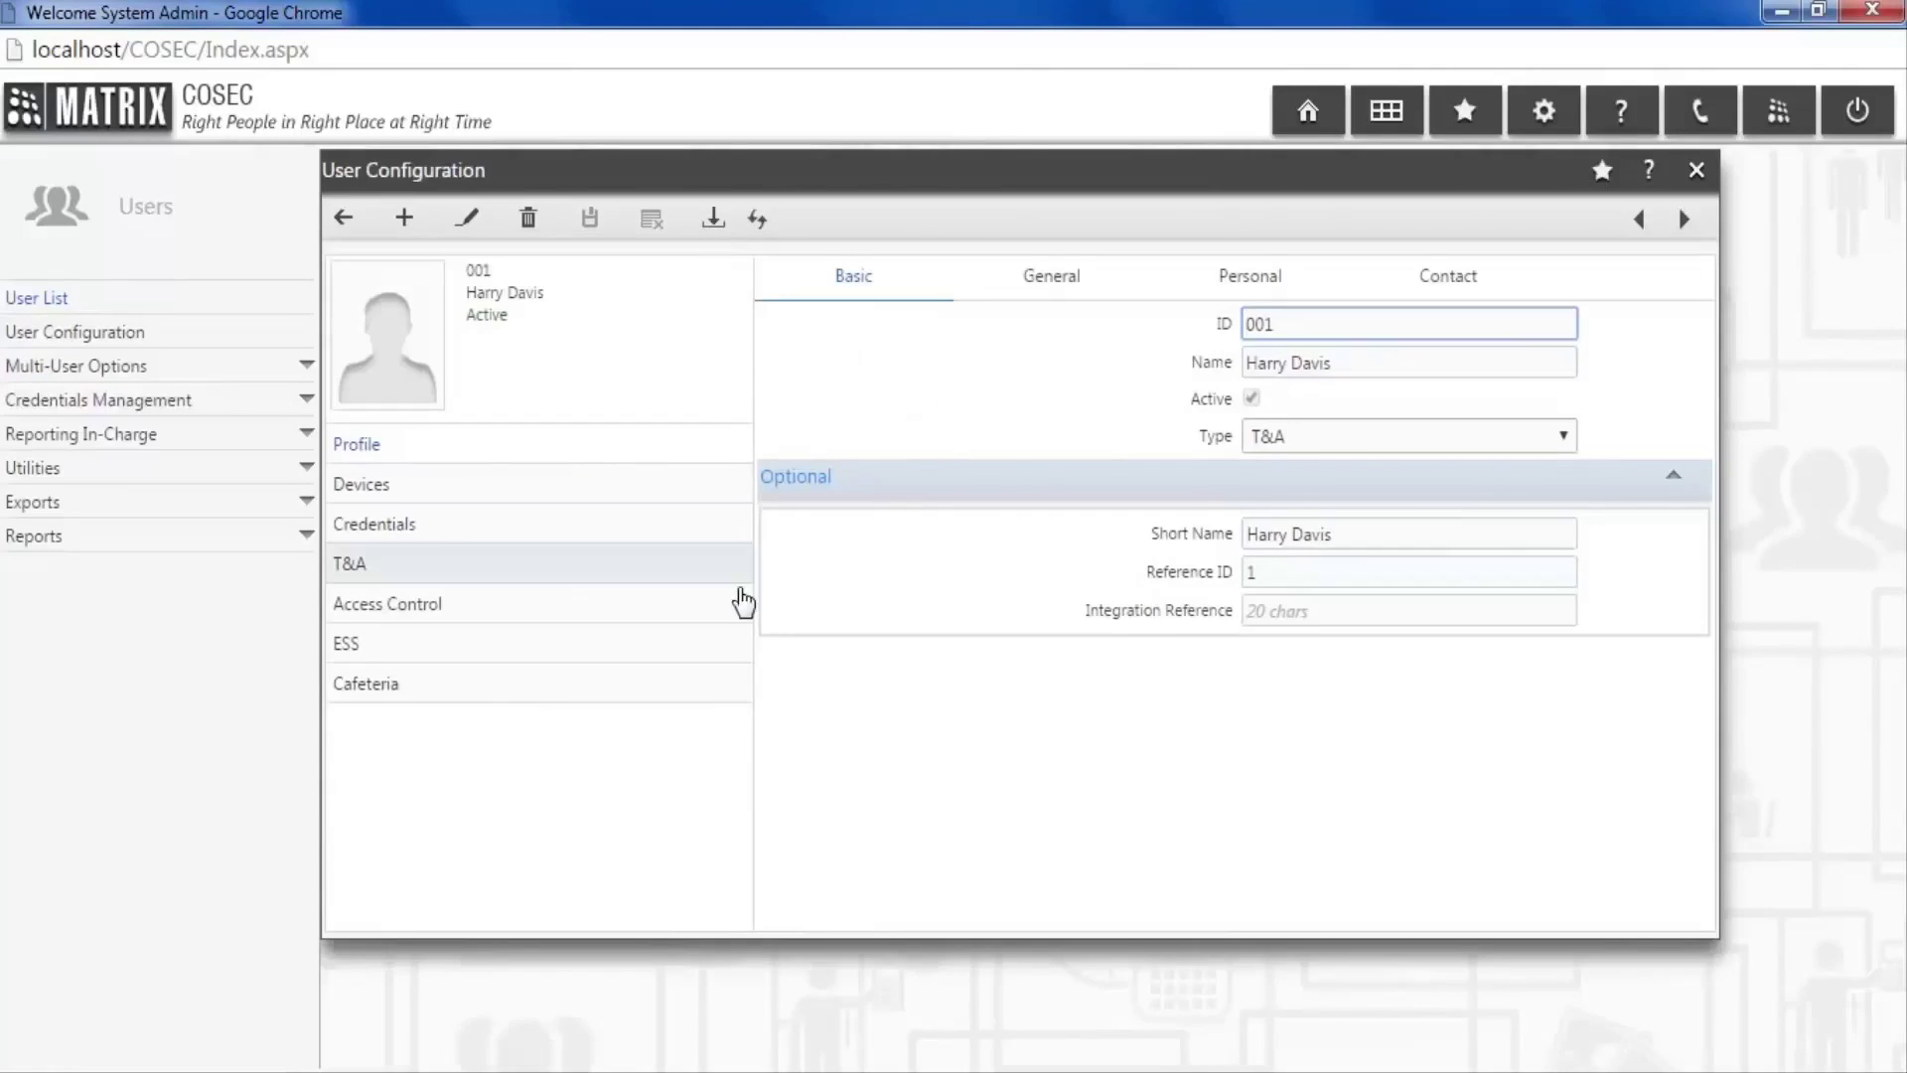
left_click(707, 655)
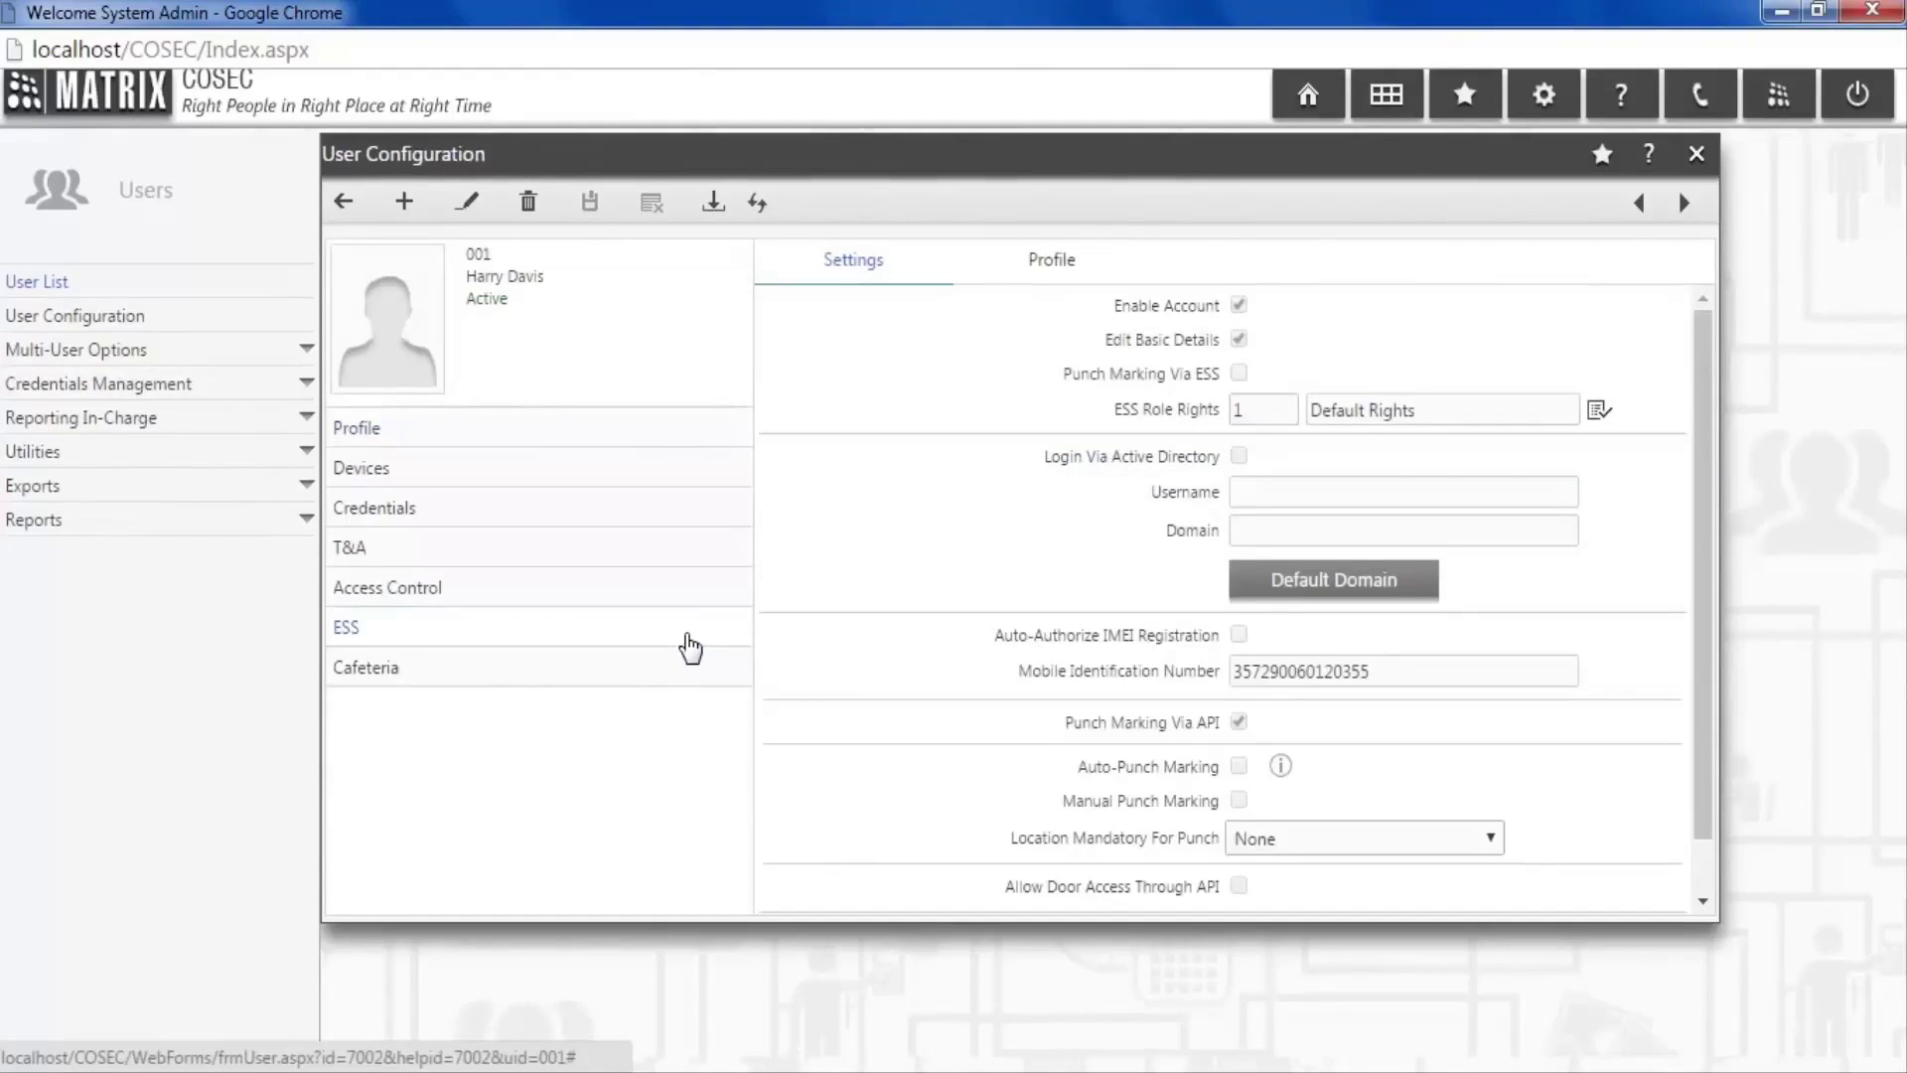
Enable Auto-Punch Marking and Manual Punch Marking for user 001, set Location Mandatory For Punch to Configured Locations Only, and save.
left_click(471, 205)
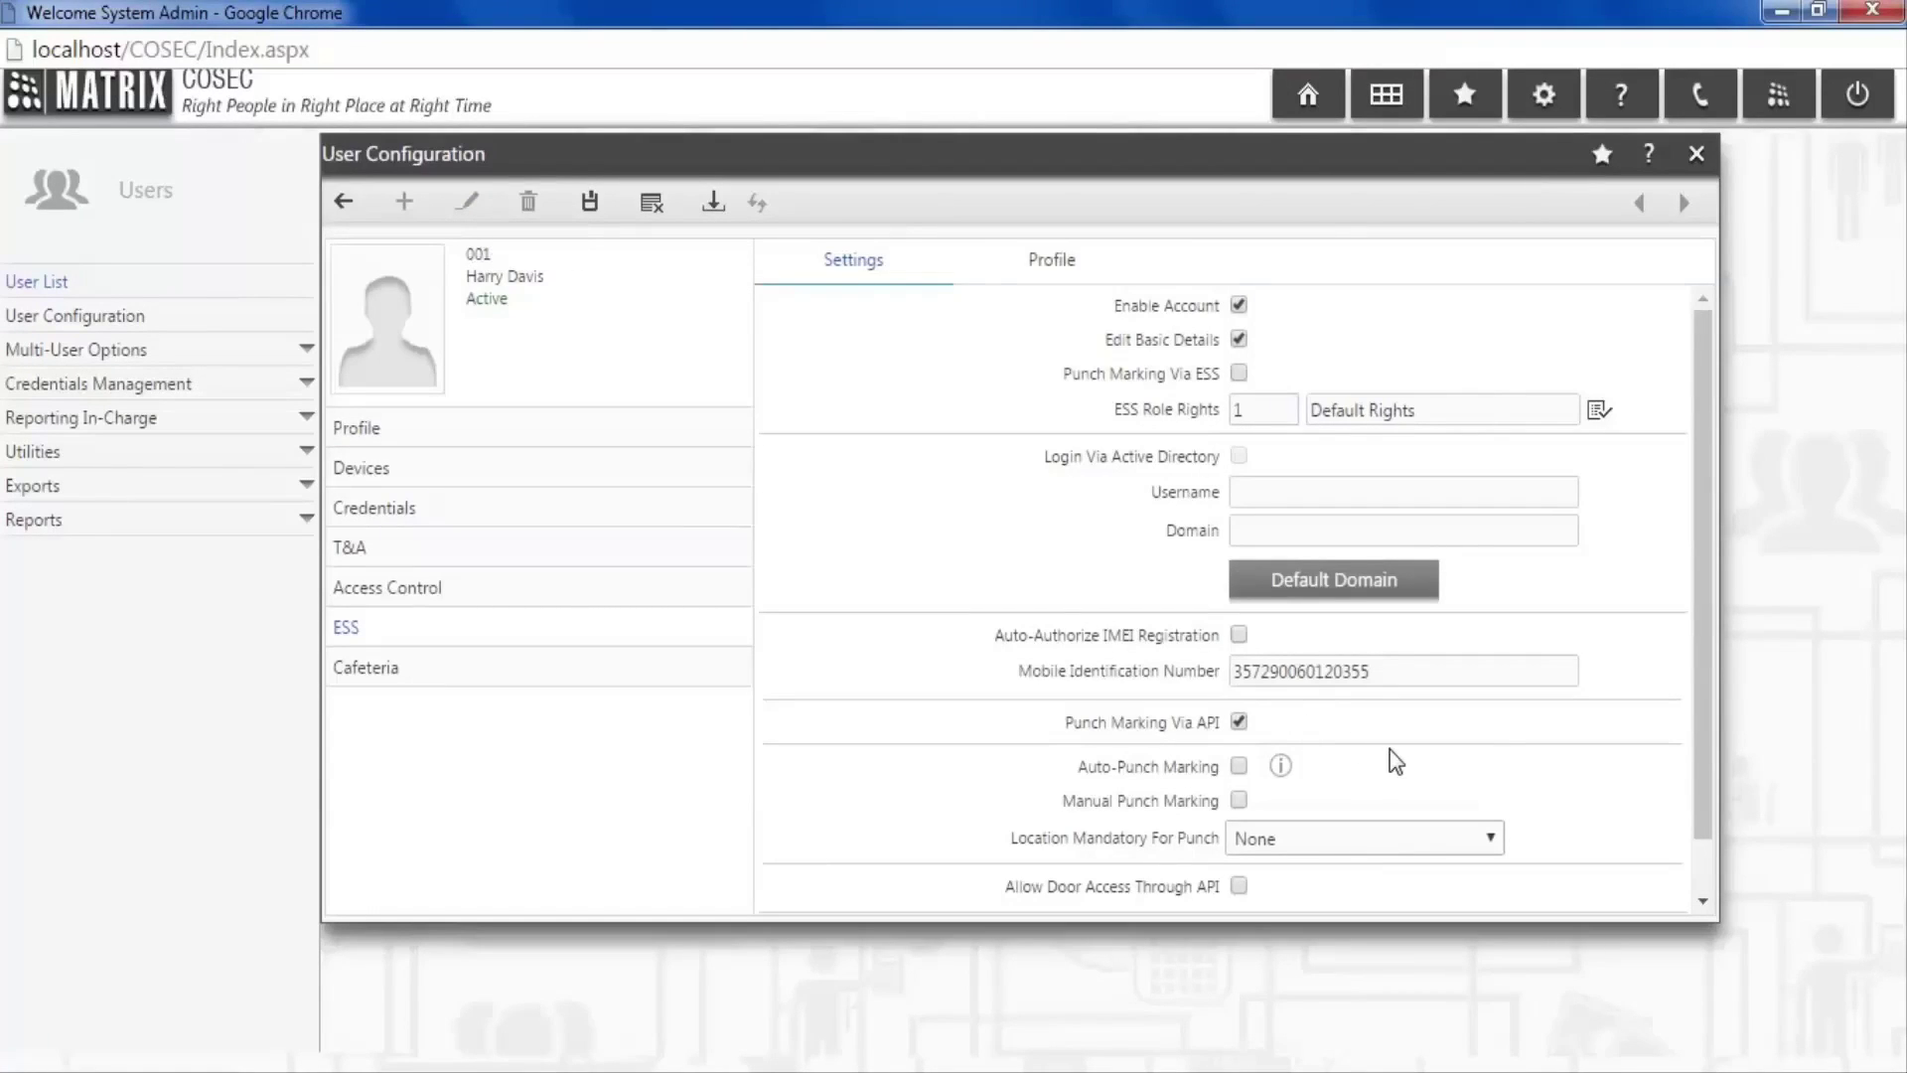
scroll(1395, 762, "down", 1)
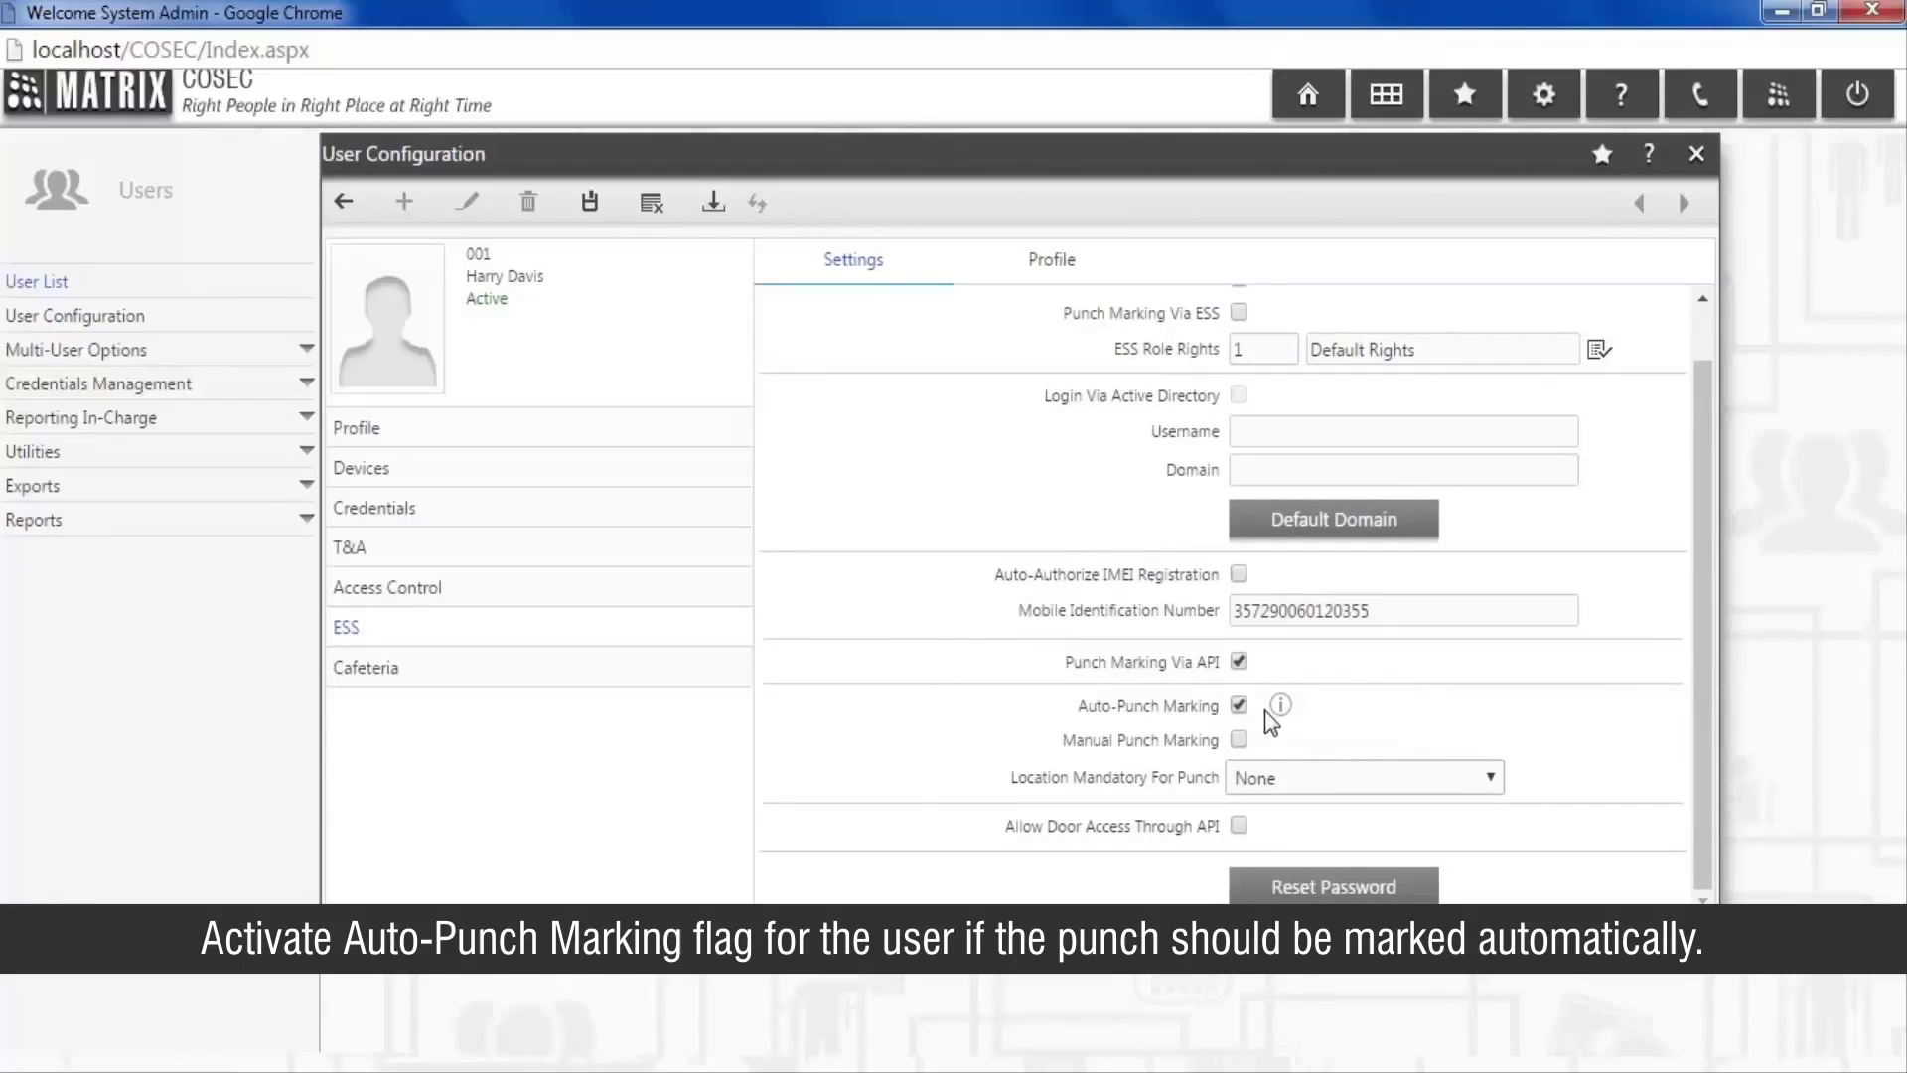
mouse_move(1280, 707)
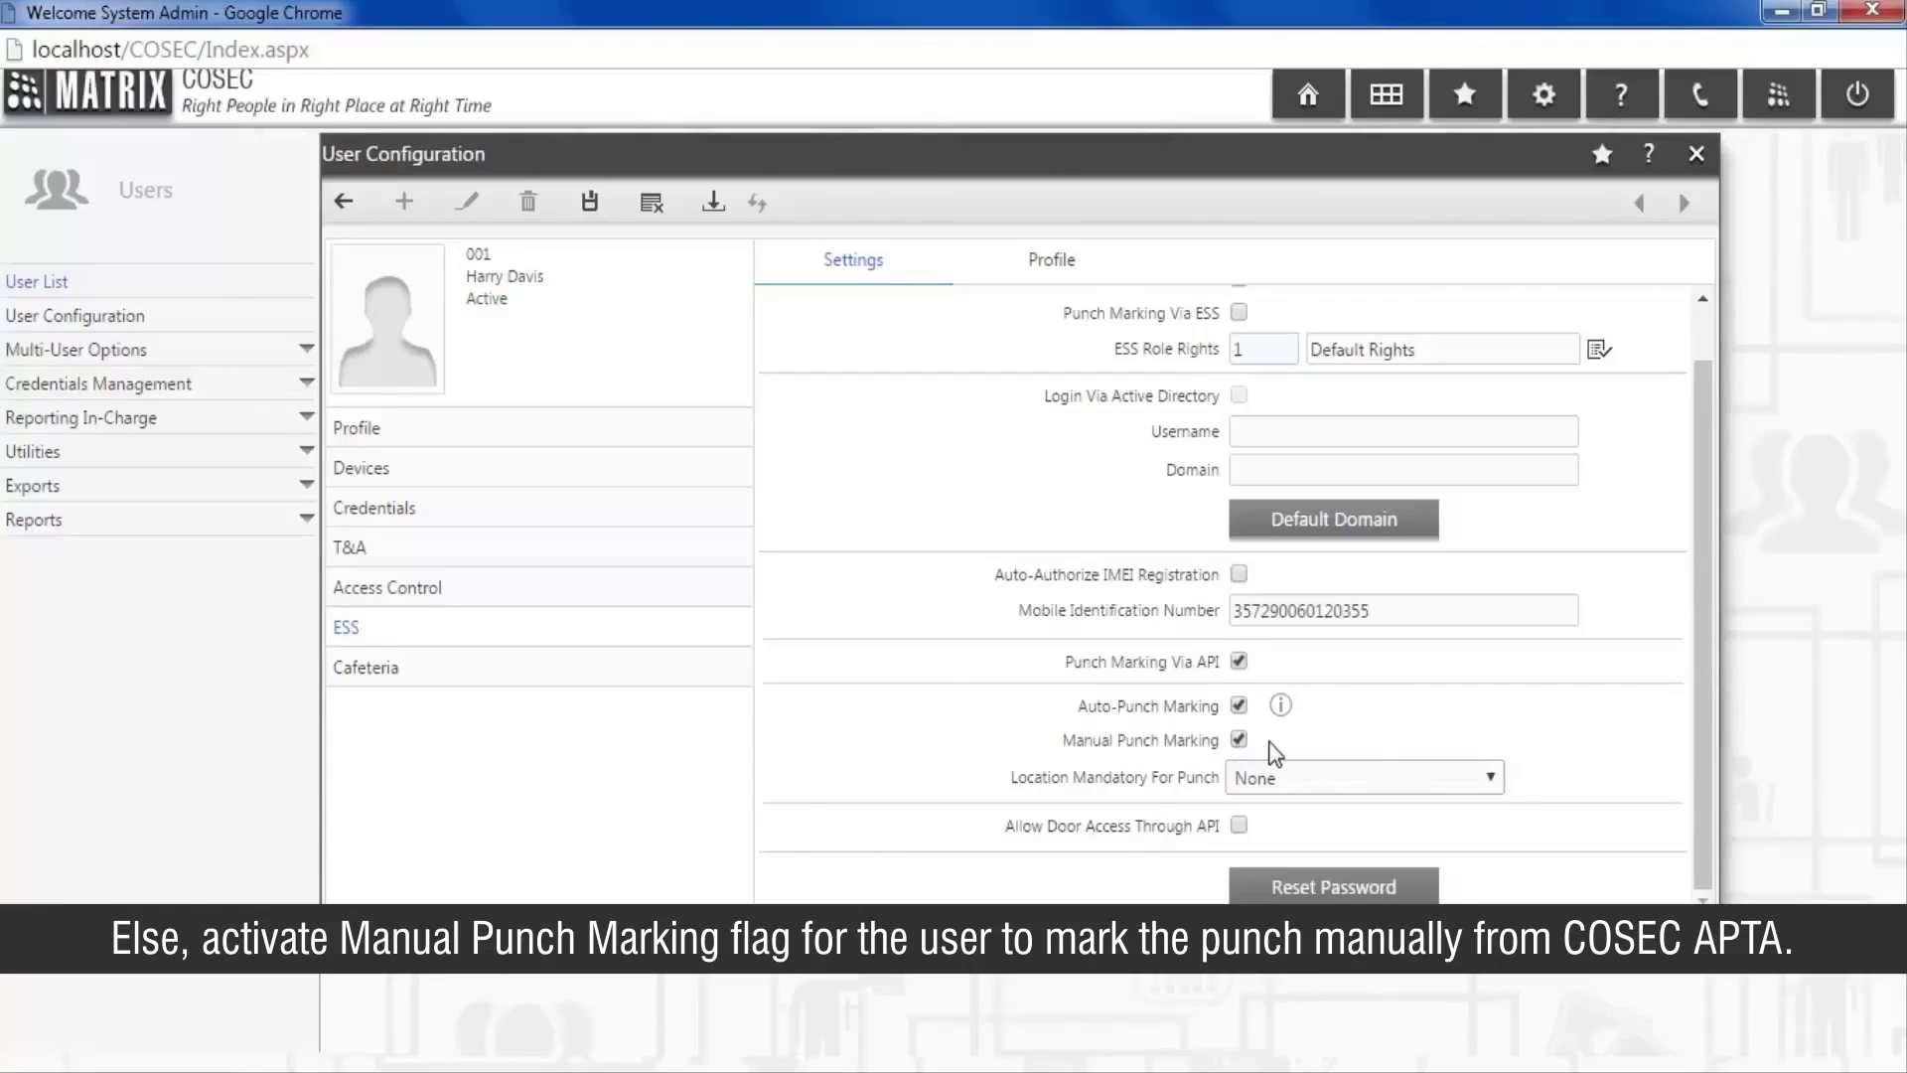
left_click(1321, 778)
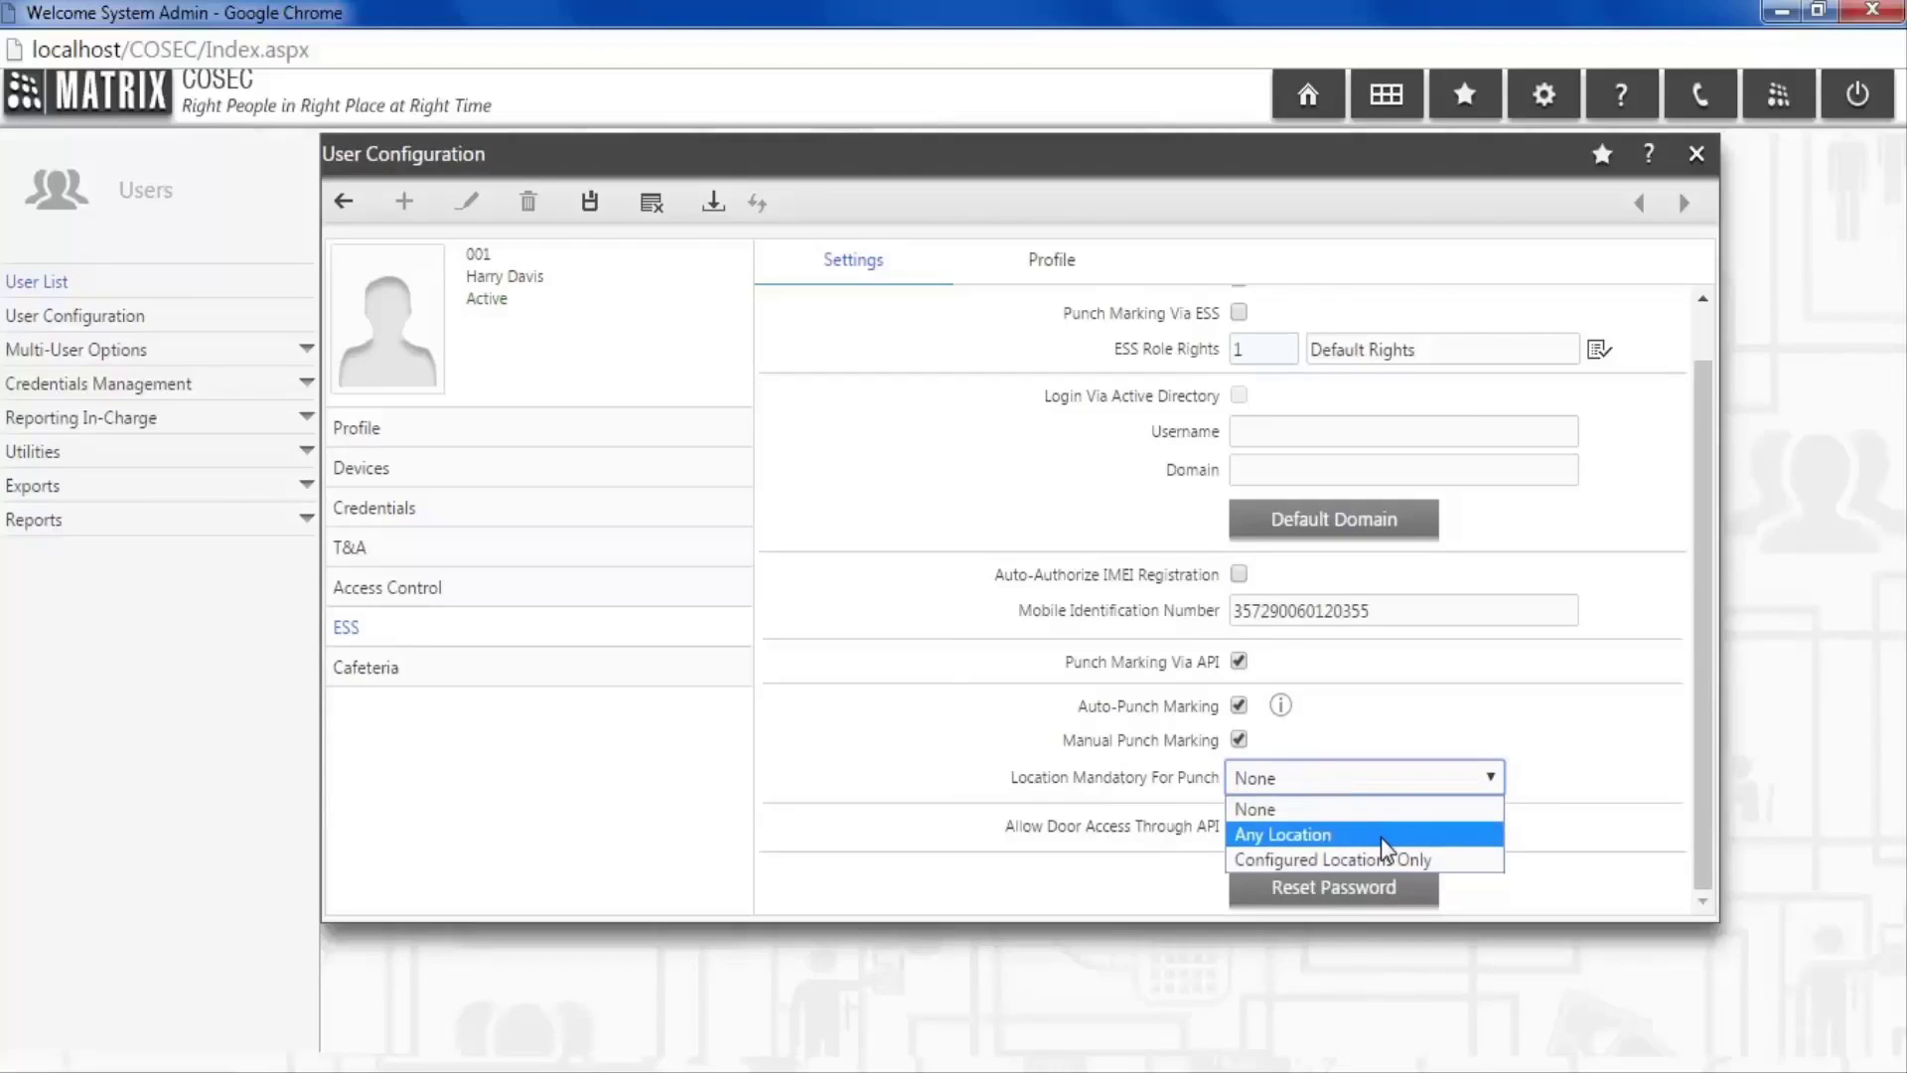
left_click(1460, 860)
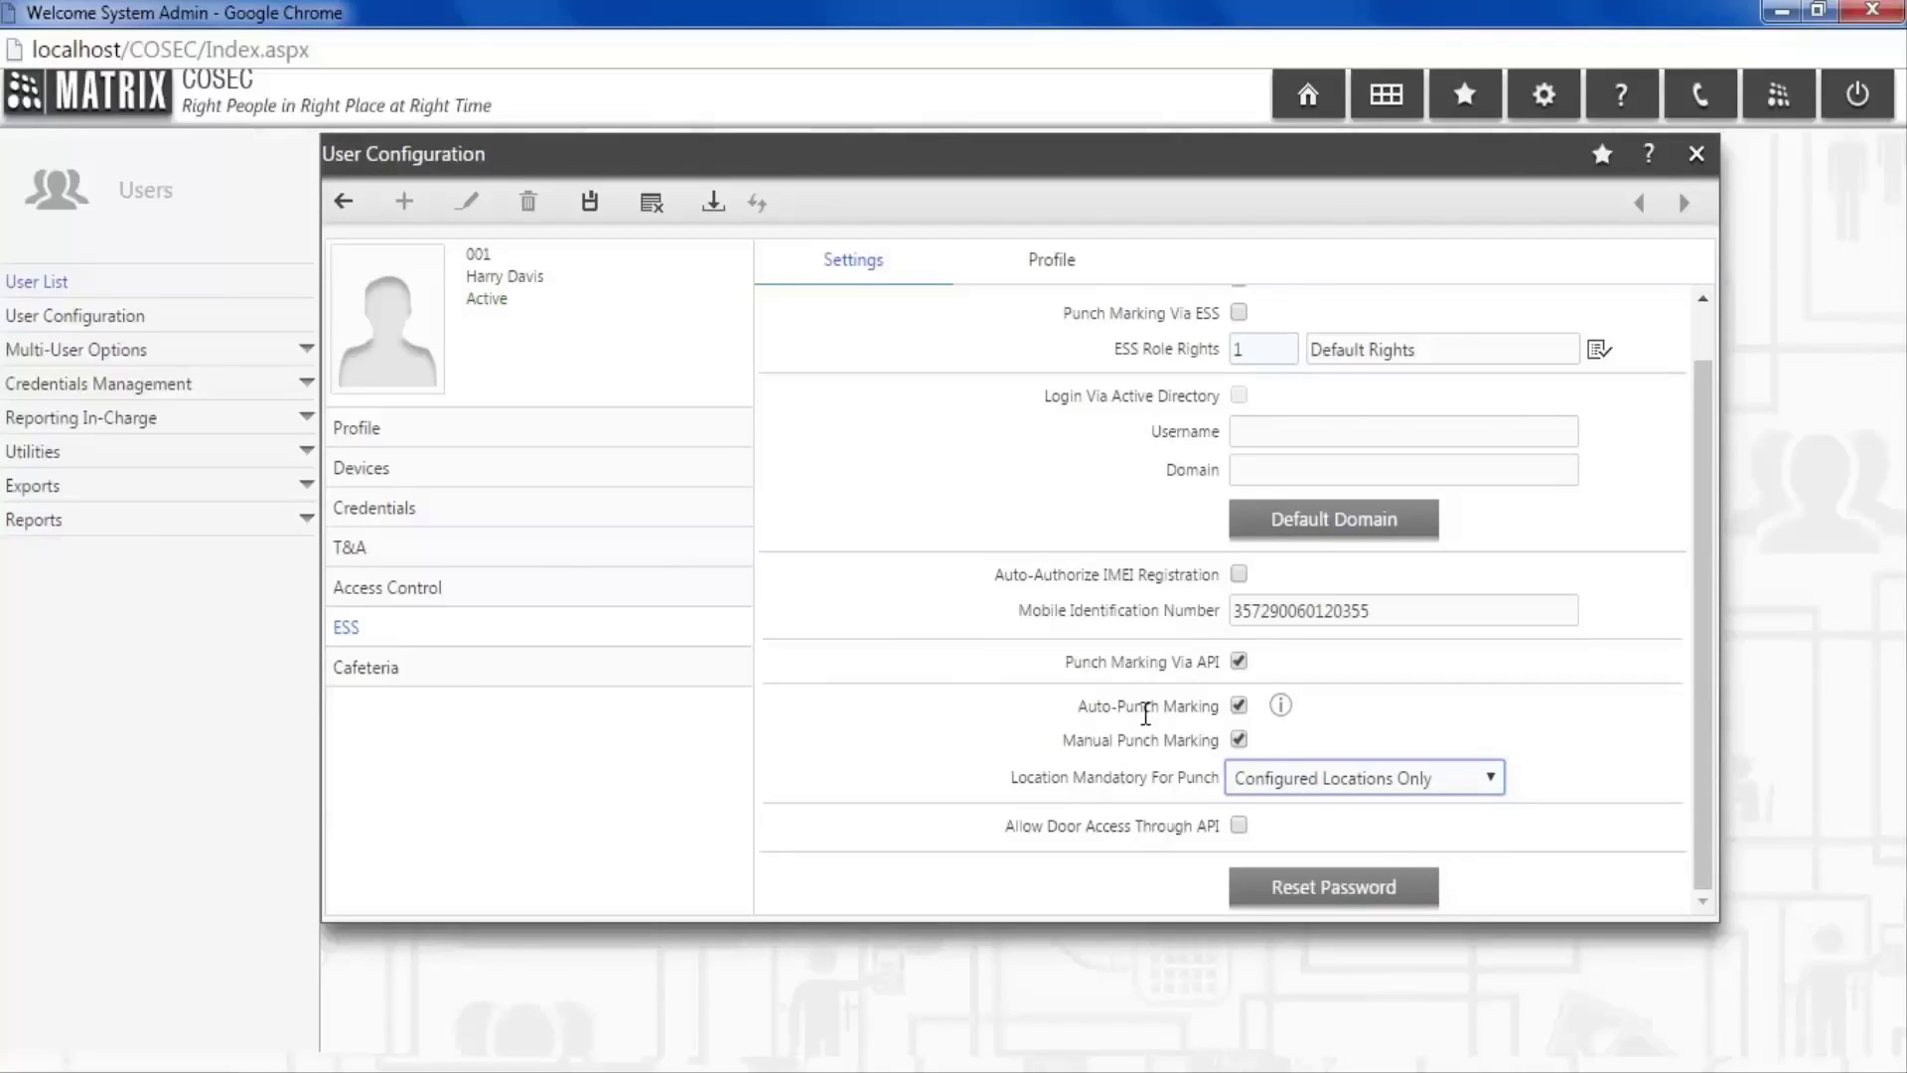
left_click(592, 207)
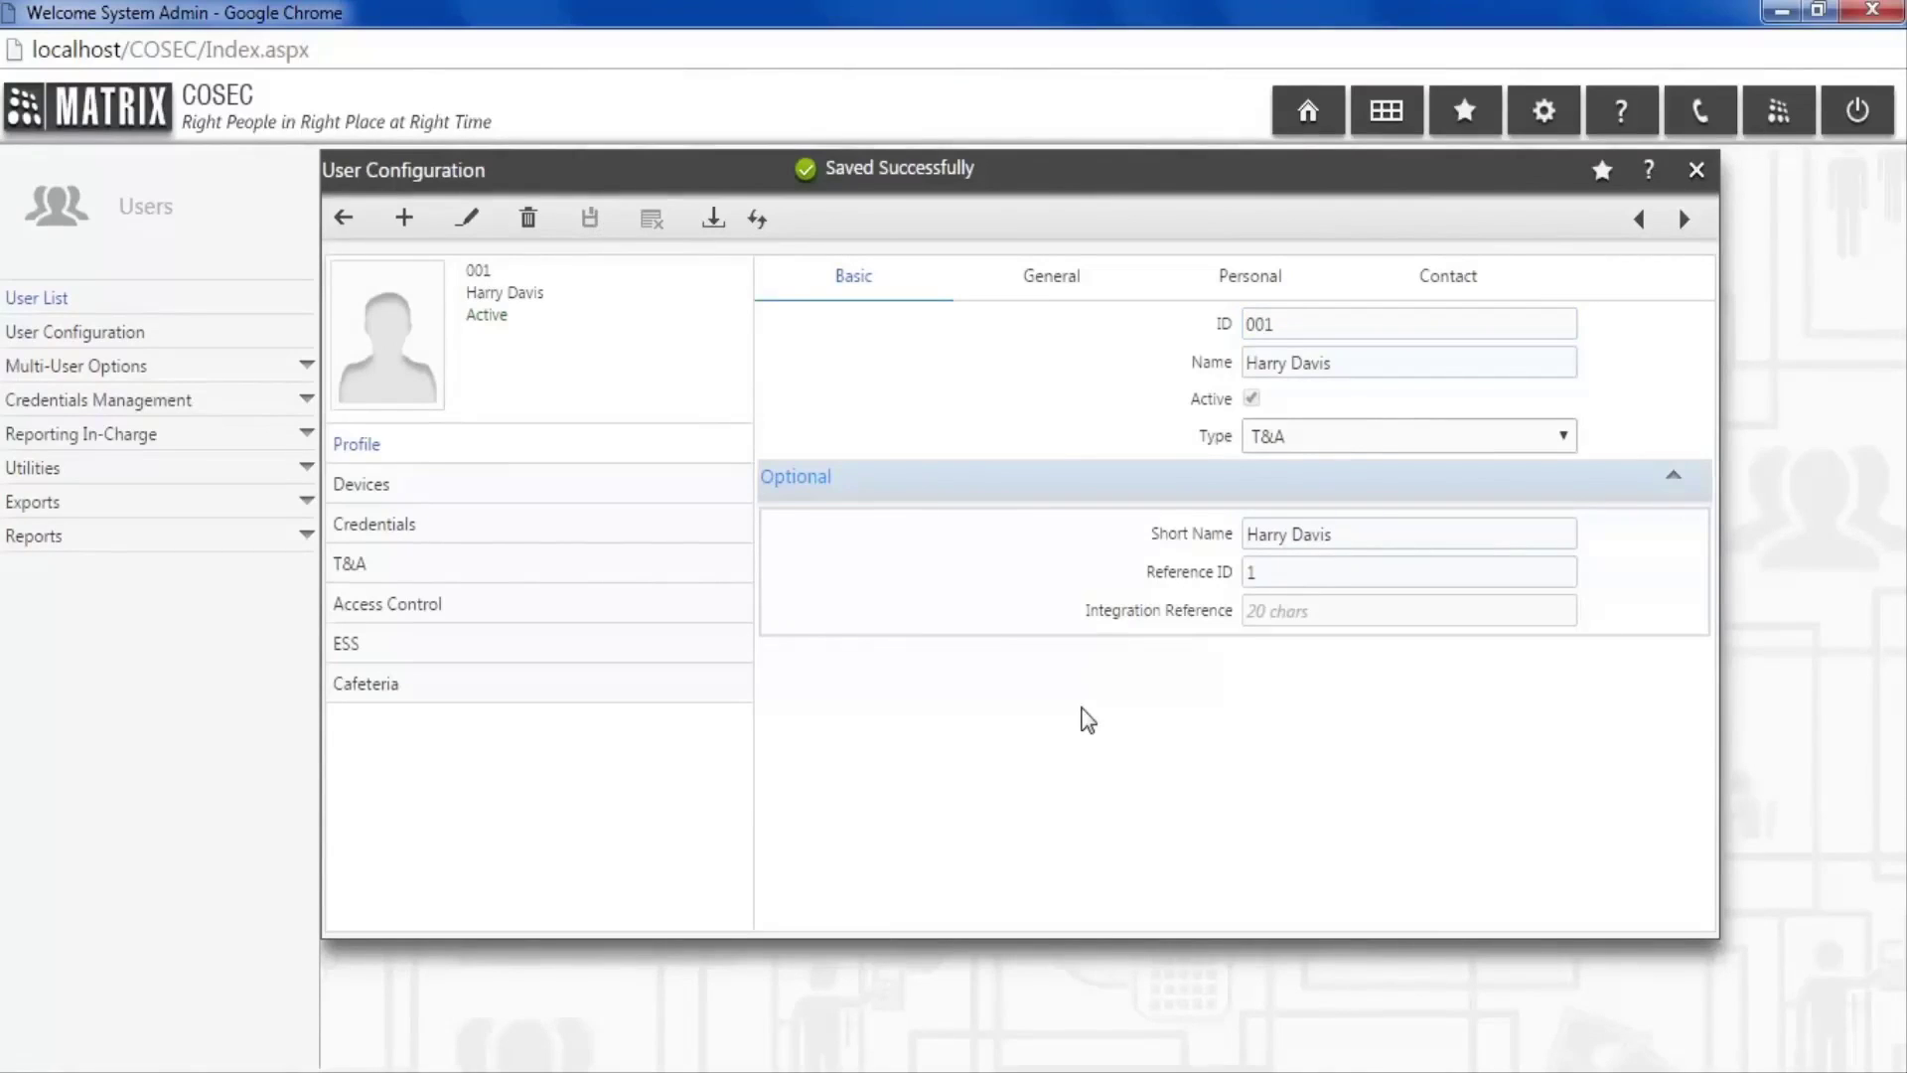
In the multi-user ESS configuration, turn on Enable Account, Edit Basic Details, Auto-Punch Marking and Manual Punch Marking, with Location Mandatory For Punch as Configured Locations Only.
left_click(266, 367)
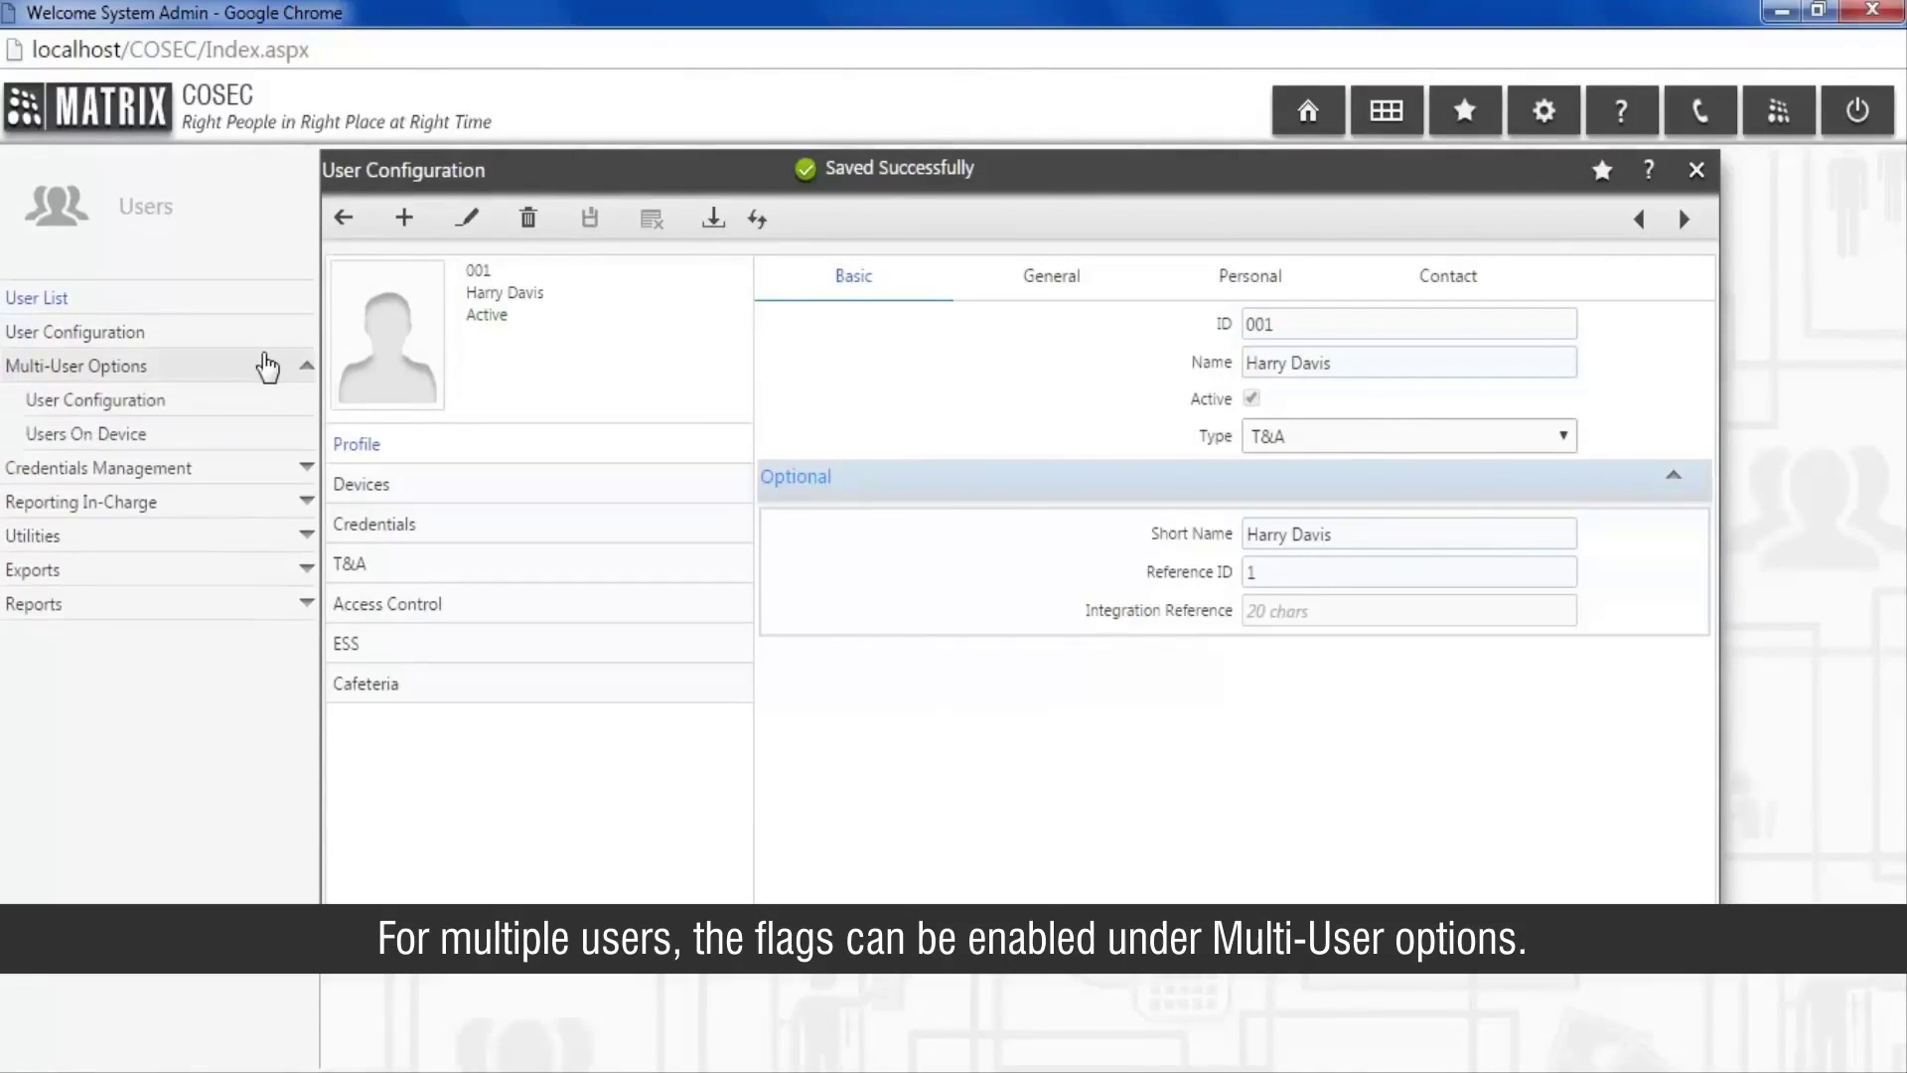
left_click(287, 405)
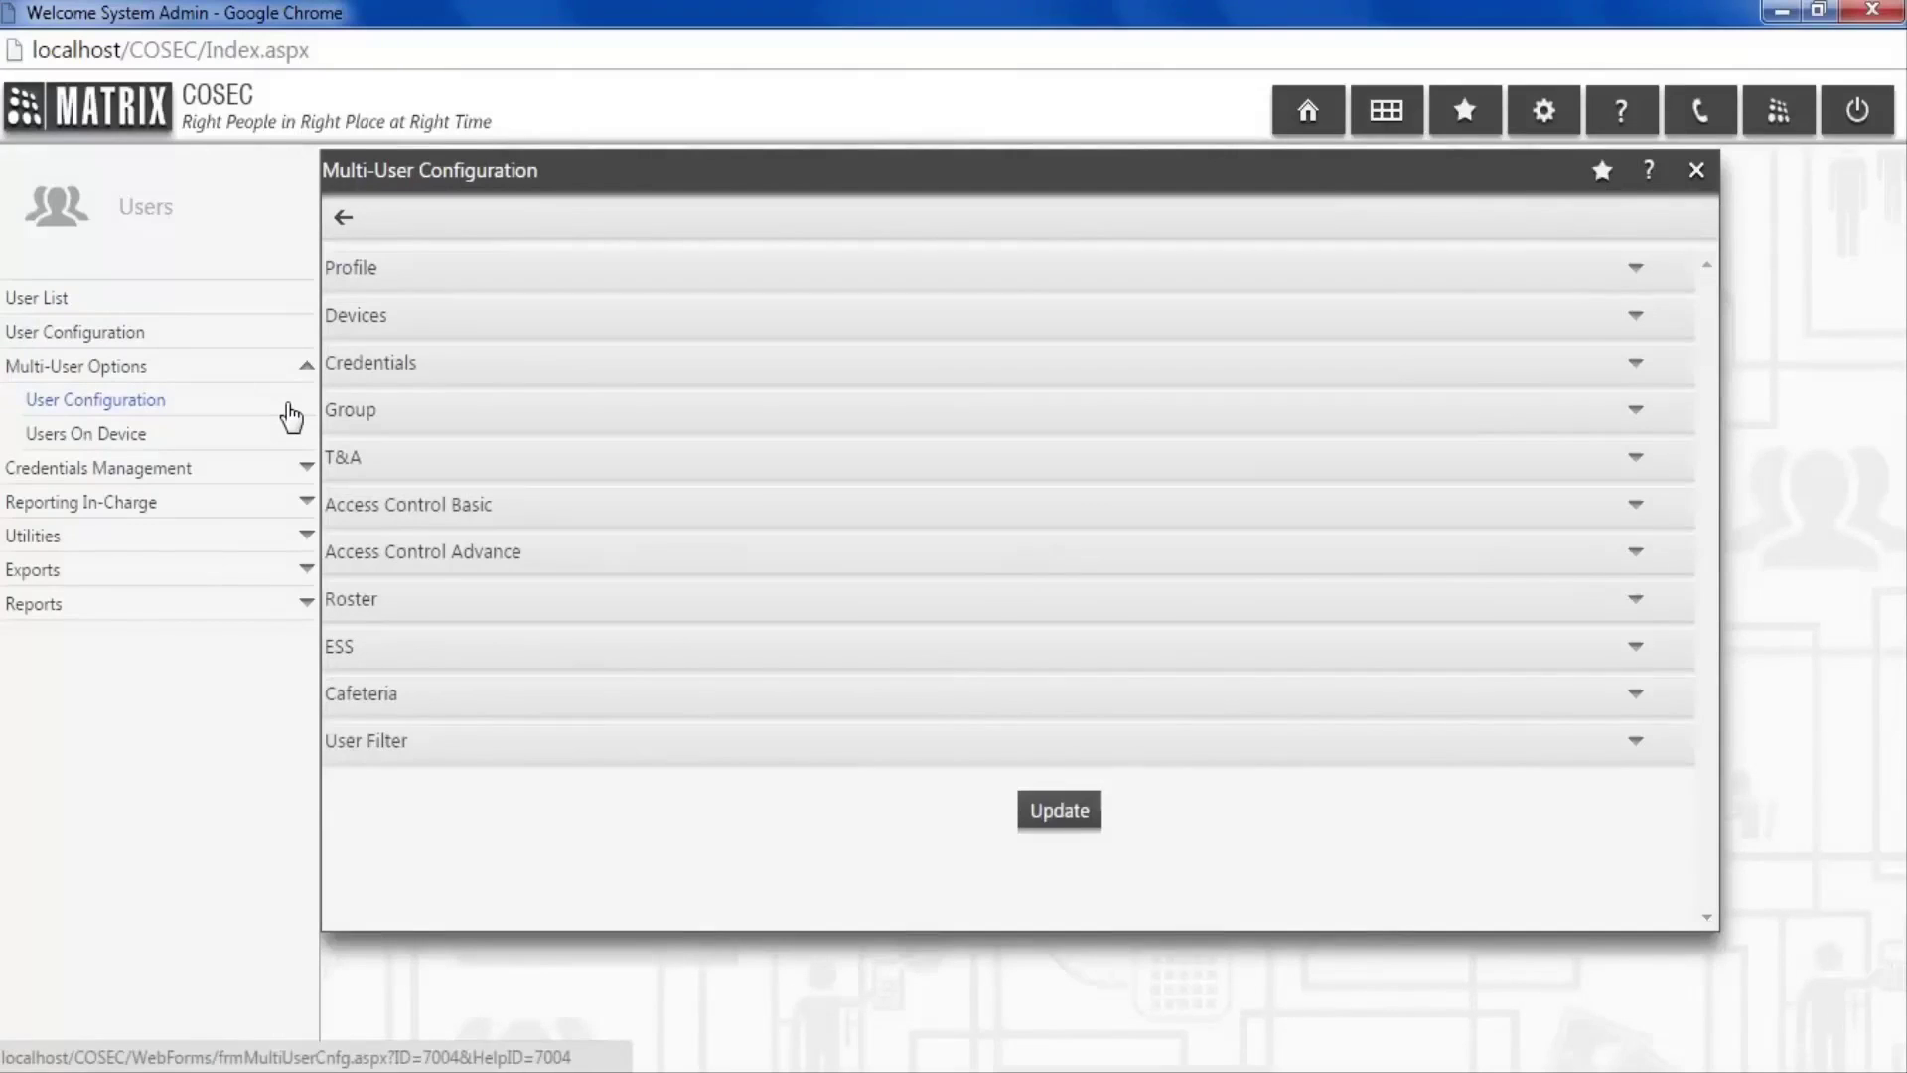
left_click(487, 645)
scroll(487, 651, "down", 5)
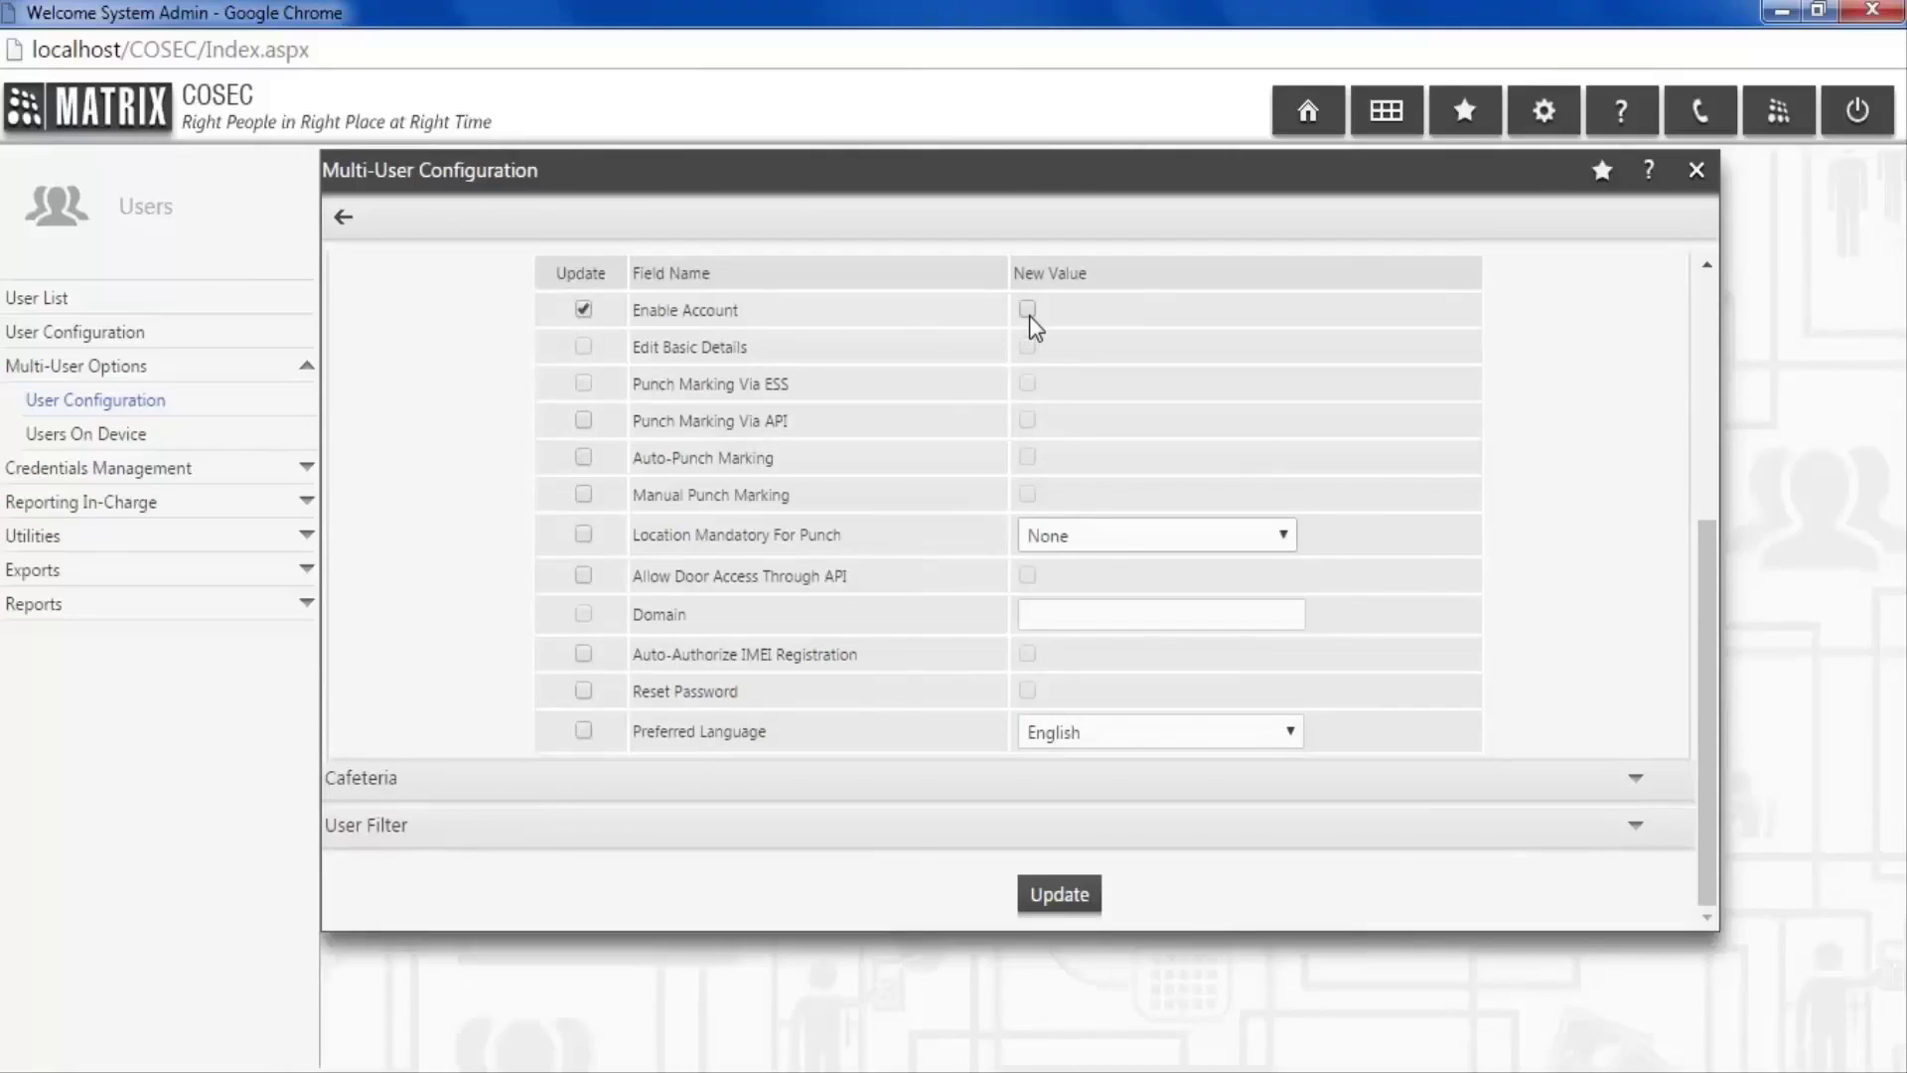
left_click(583, 346)
left_click(583, 494)
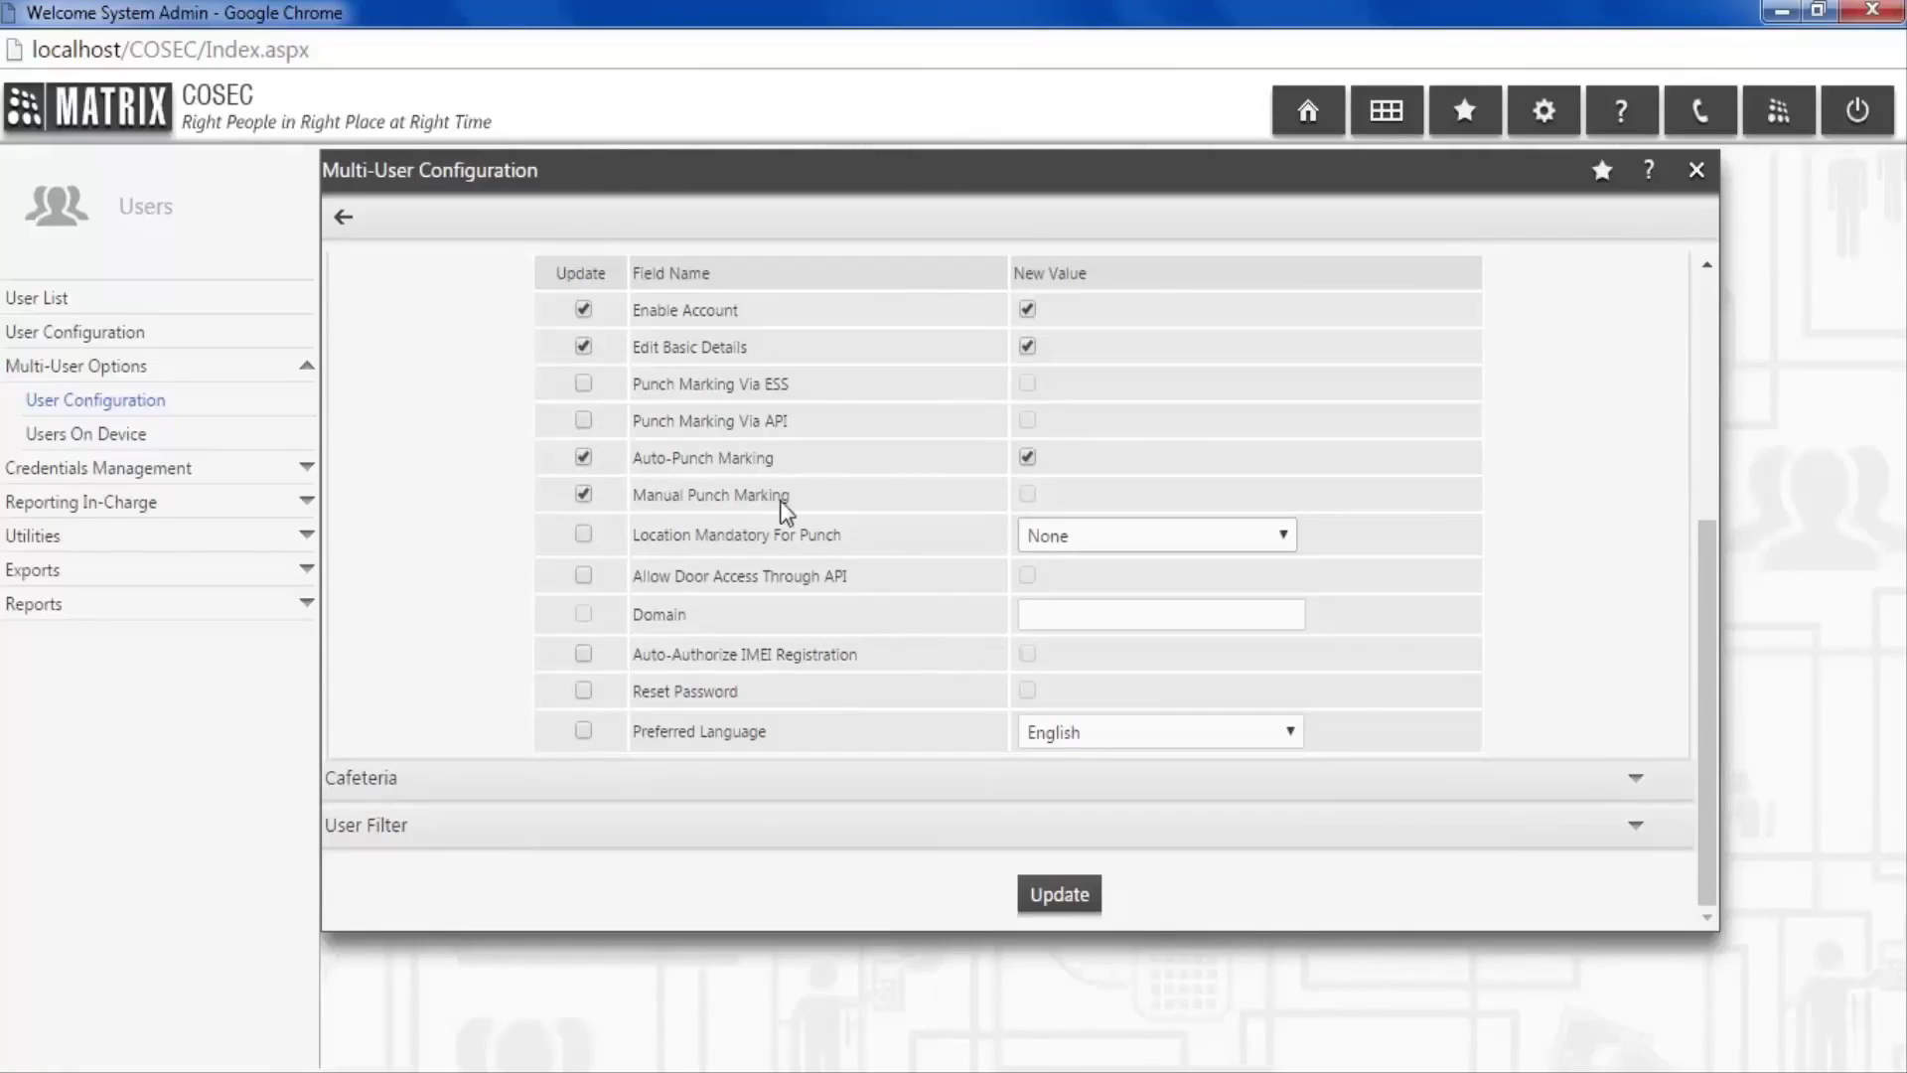
left_click(1027, 494)
left_click(1132, 537)
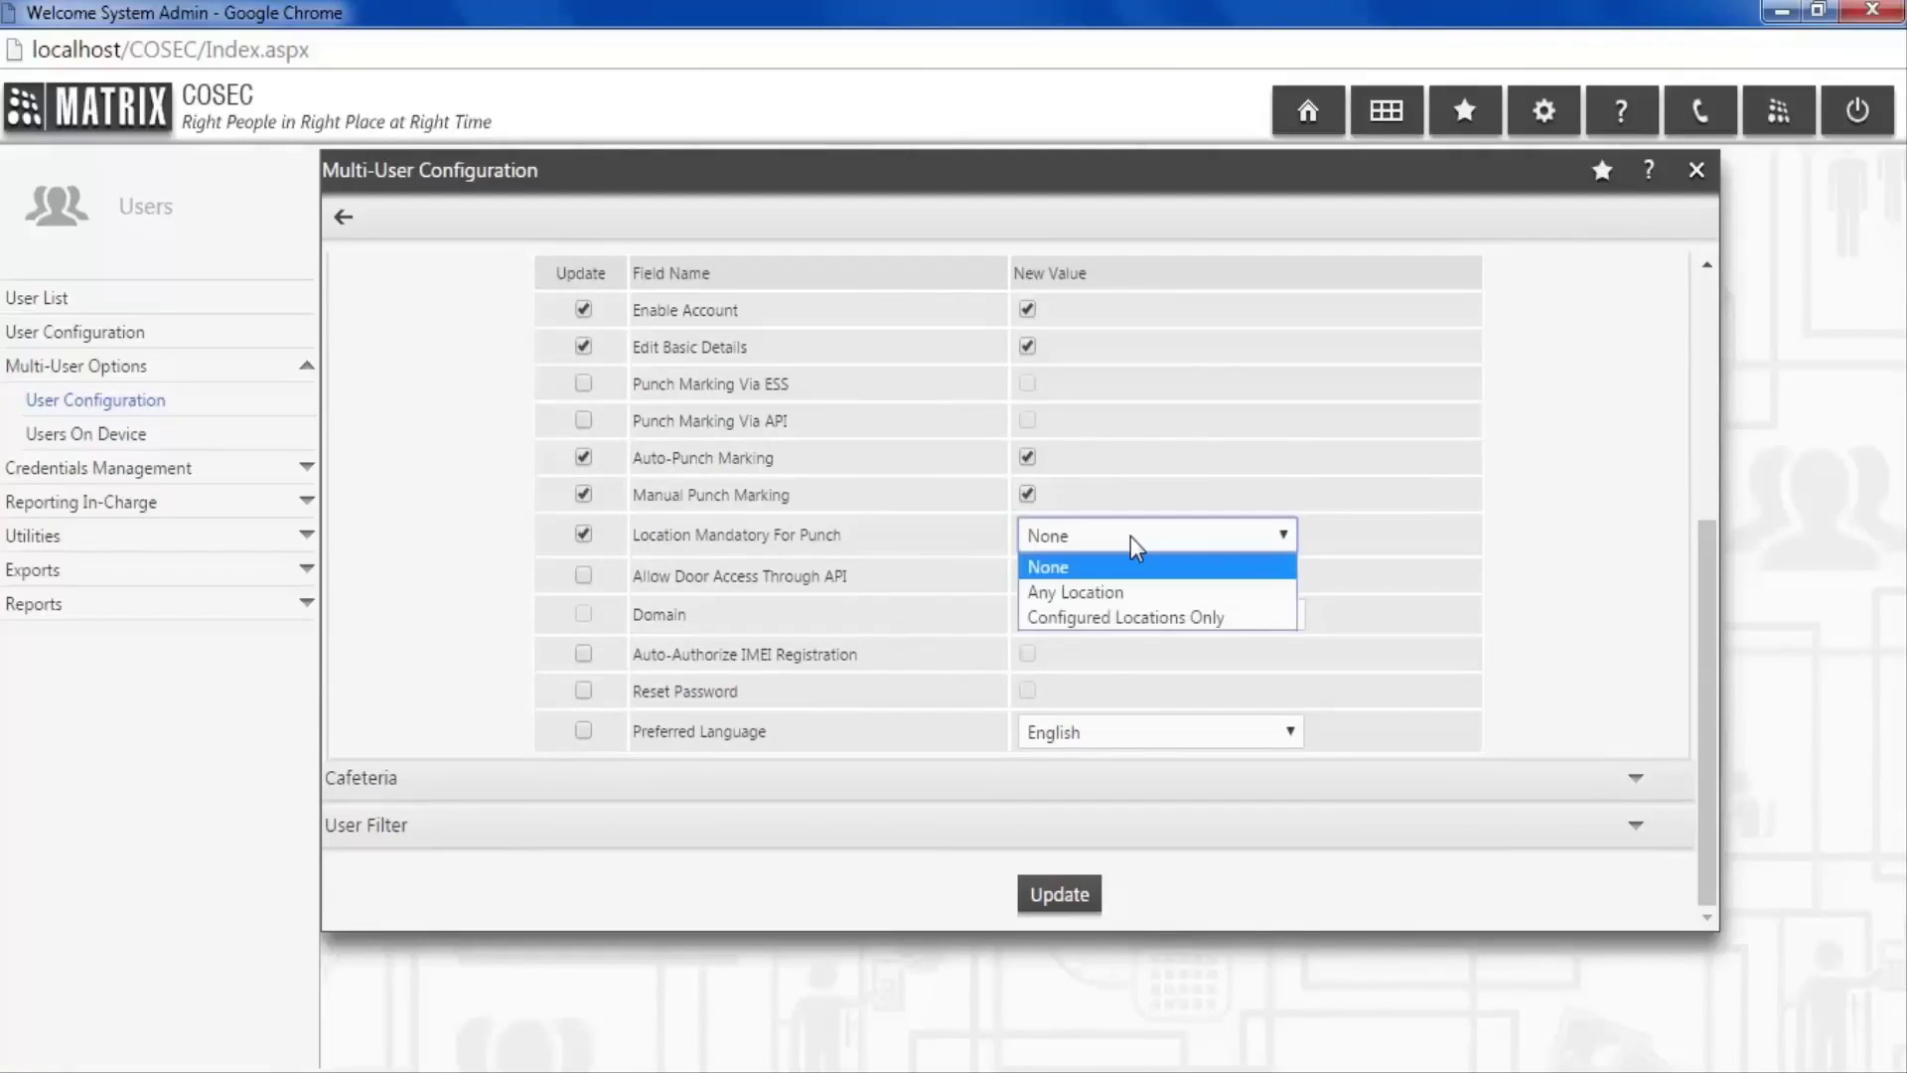
left_click(1141, 618)
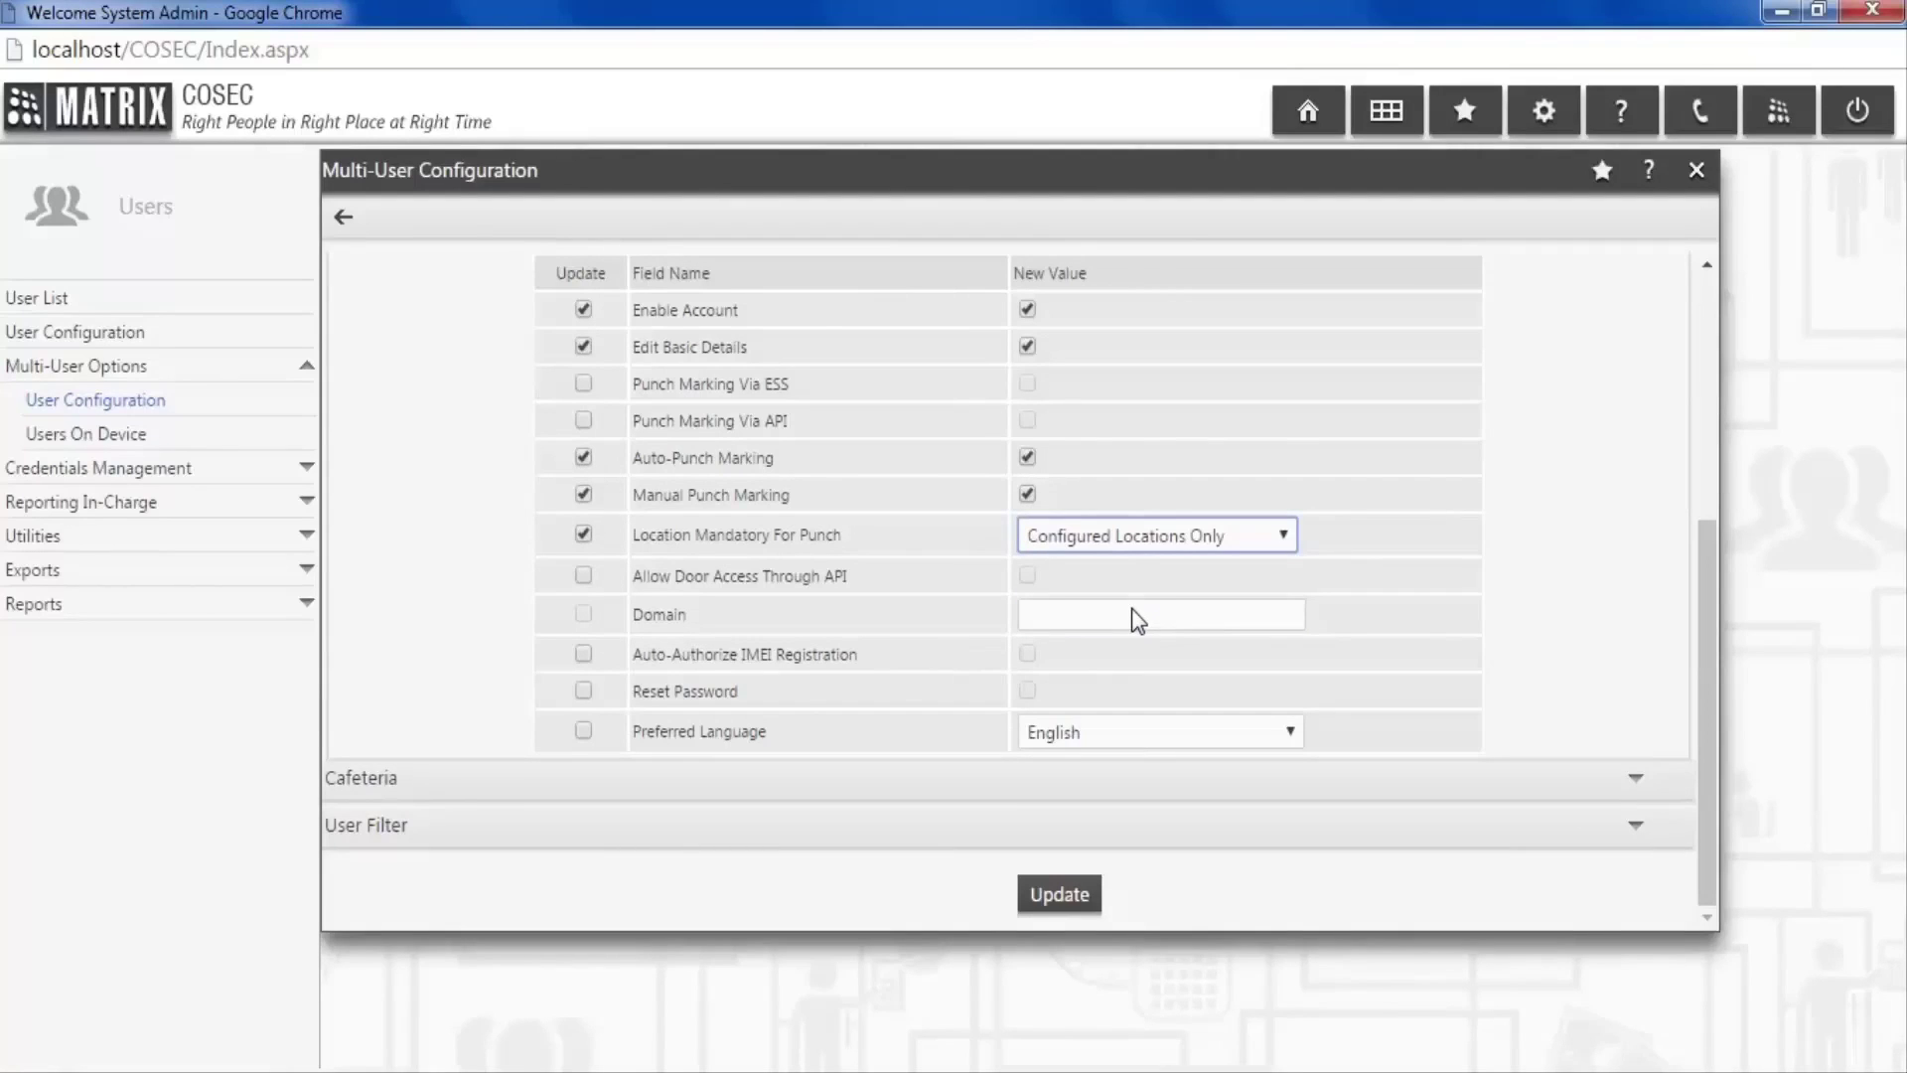
Set the multi-user configuration's User Filter to All and update the users.
left_click(913, 832)
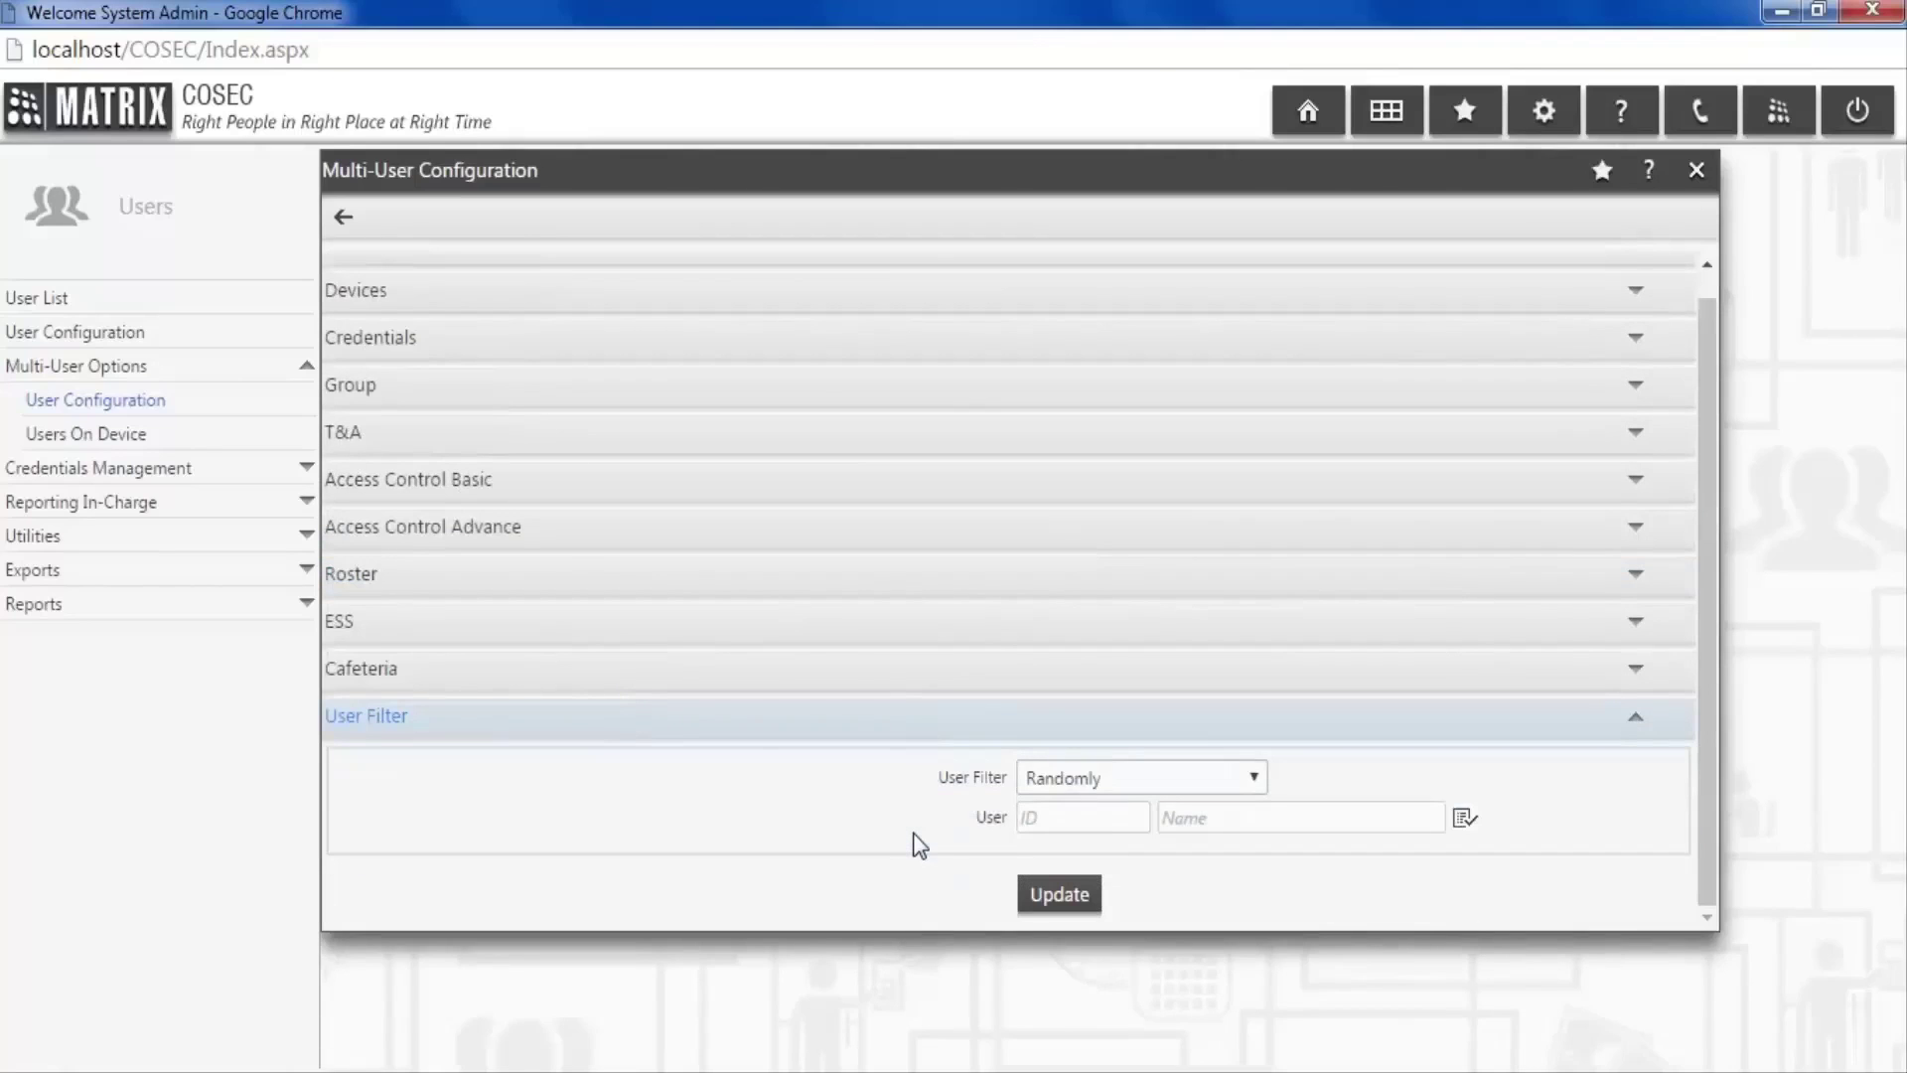
left_click(1155, 783)
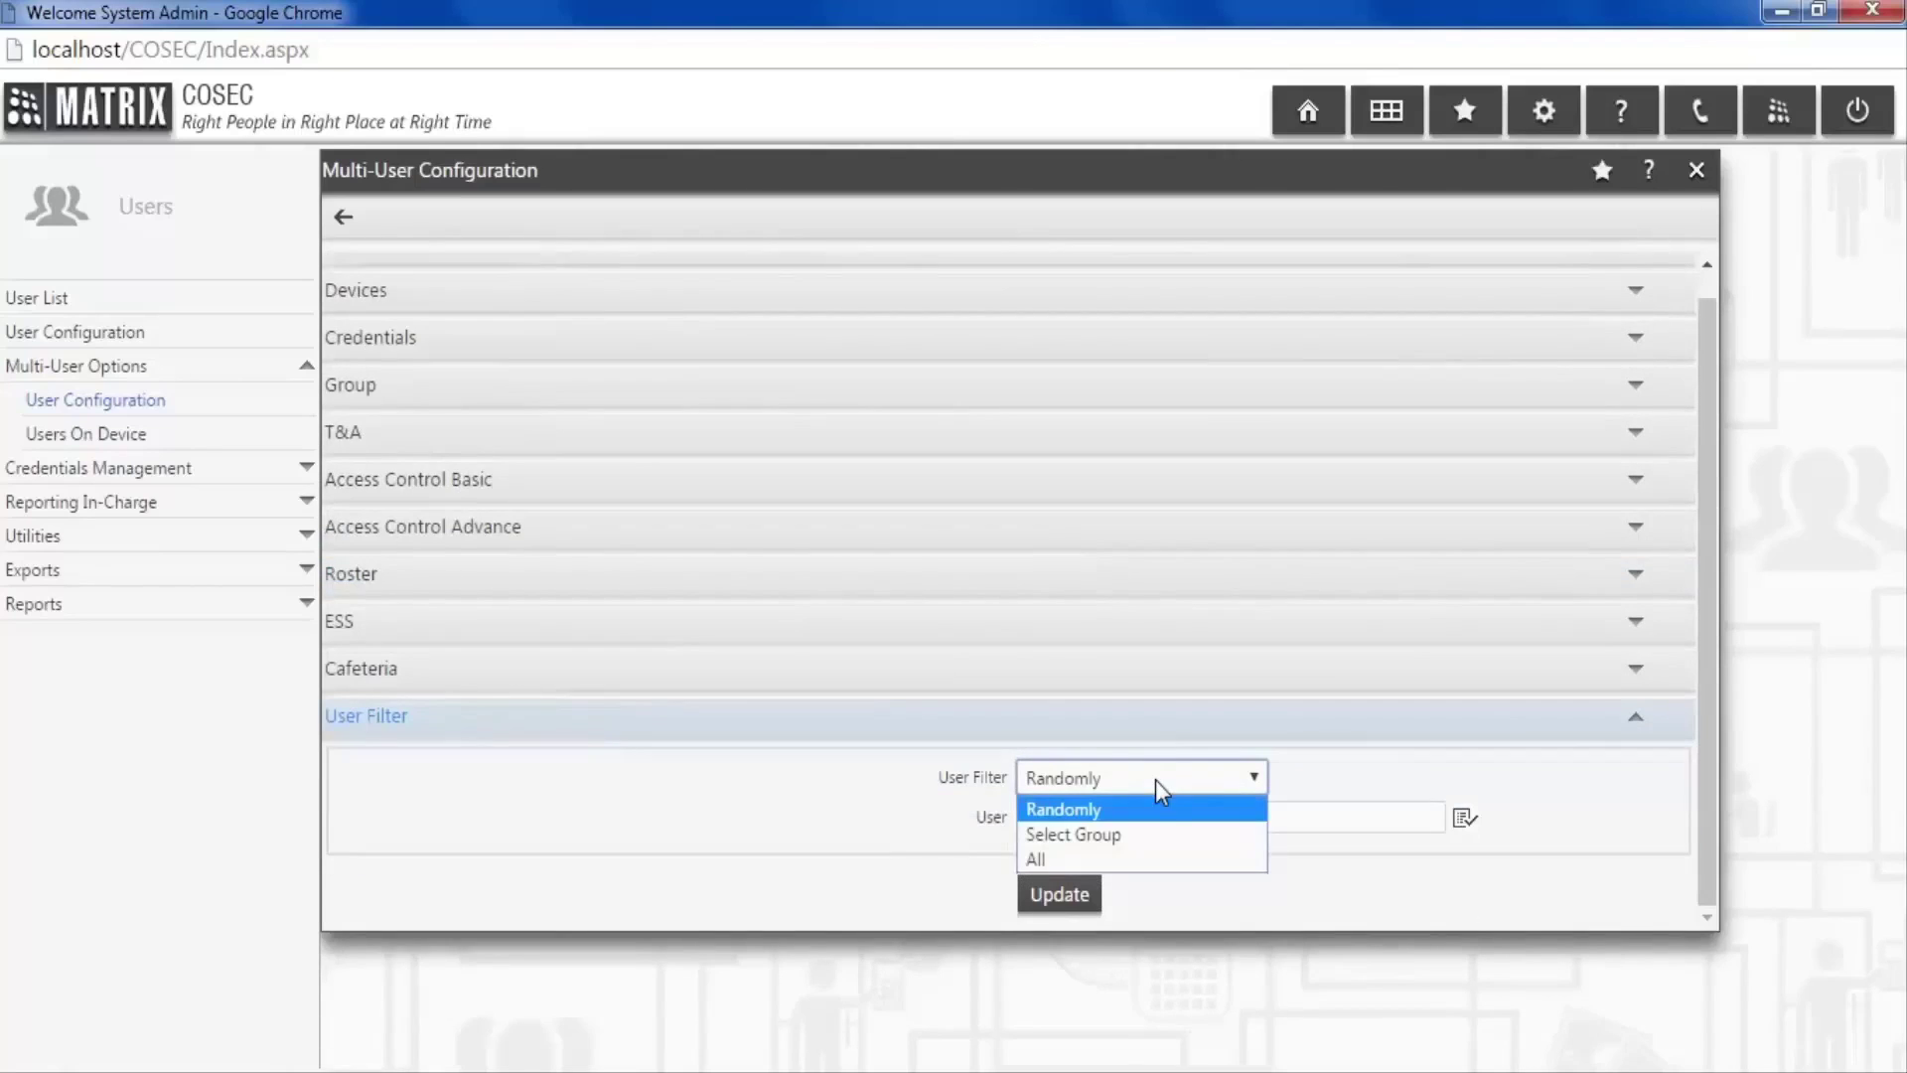
left_click(1169, 862)
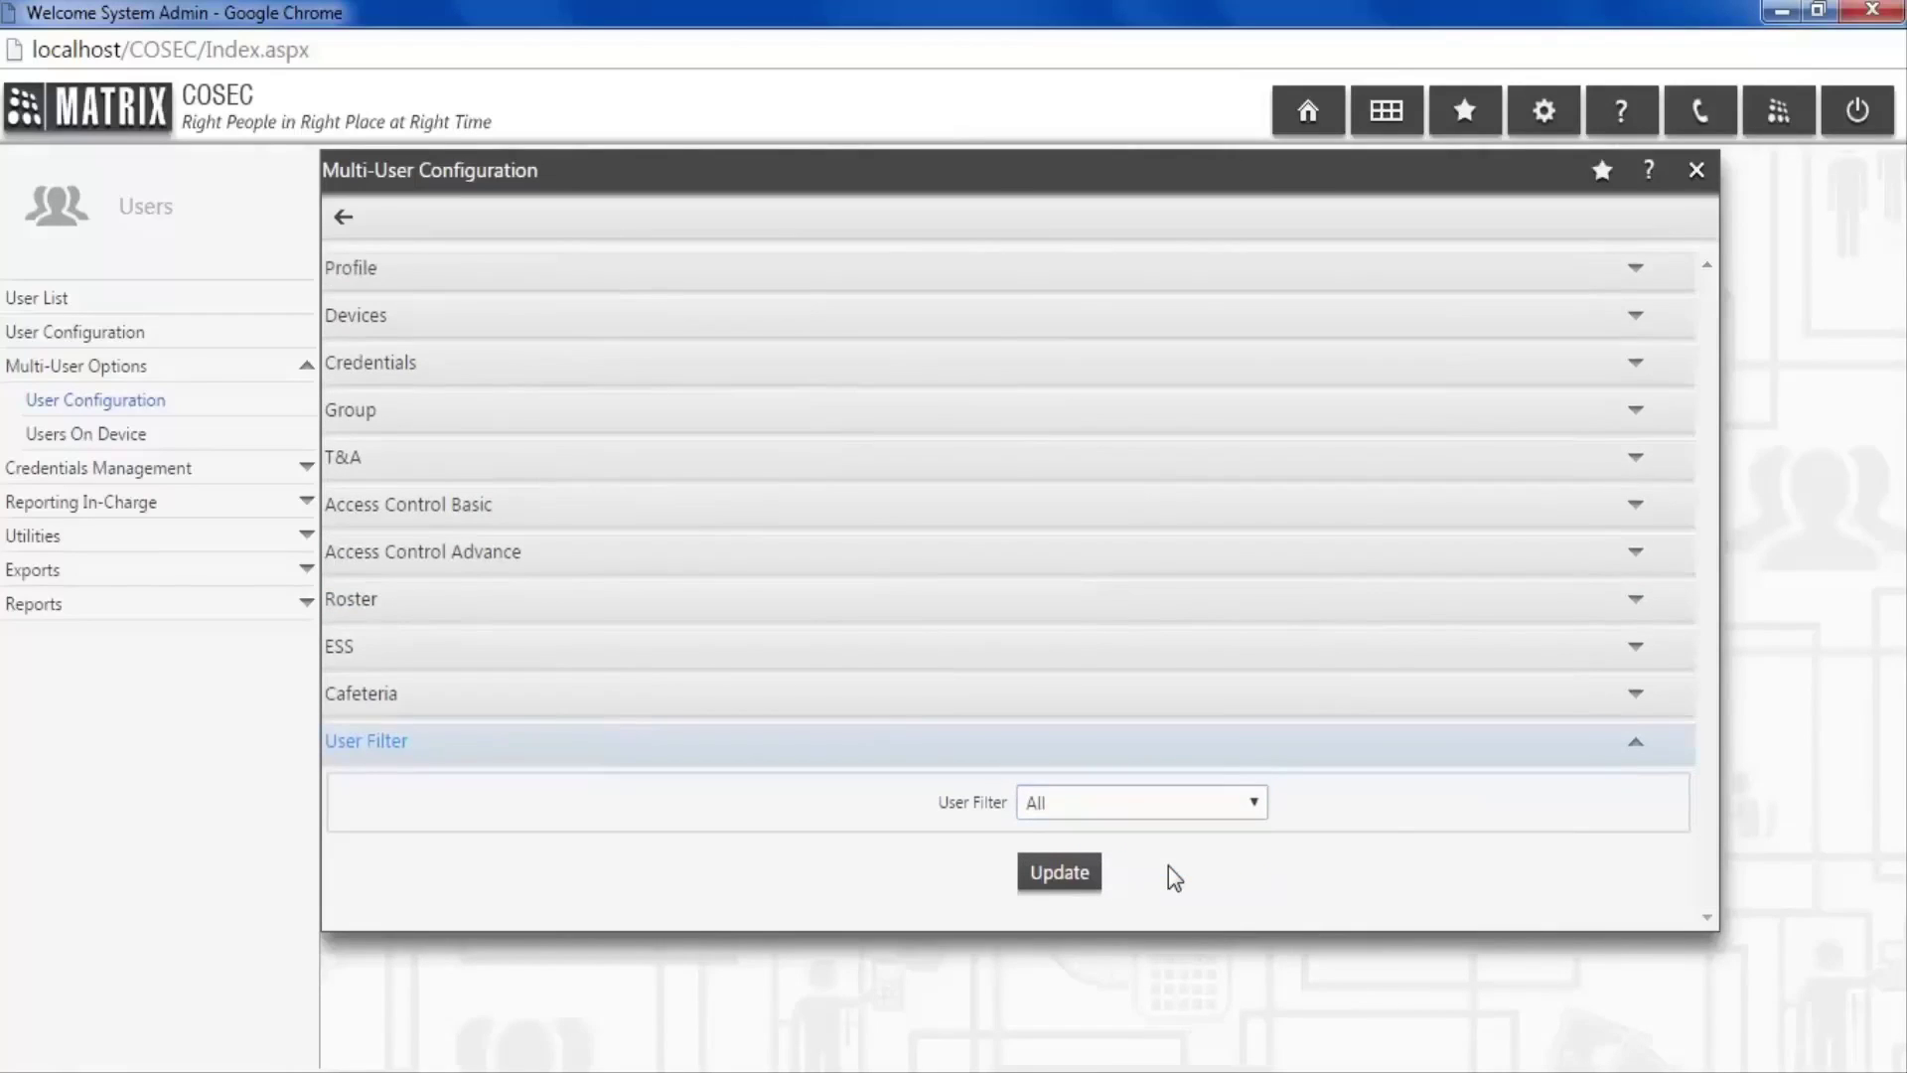
left_click(1061, 876)
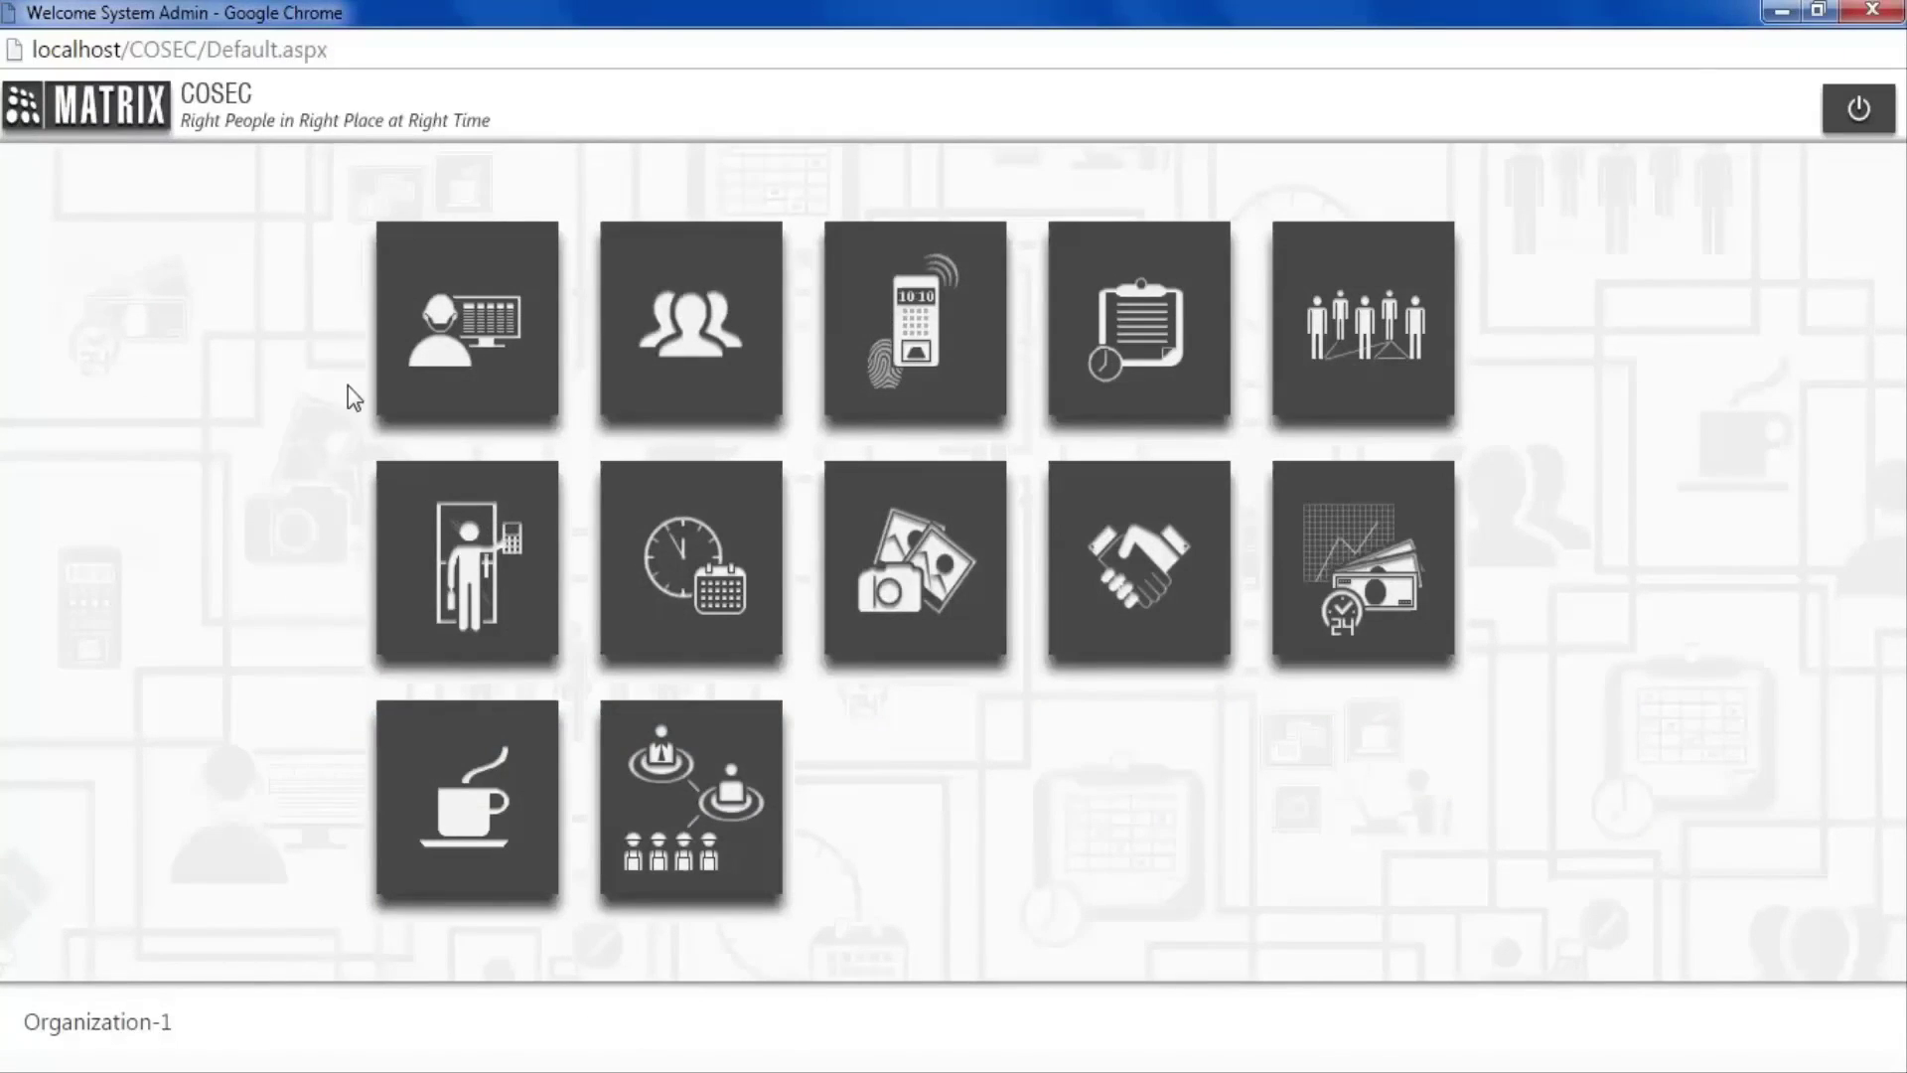
In the Admin module's Location Master, start a new location with code MATHO and name Matrix HO.
left_click(422, 389)
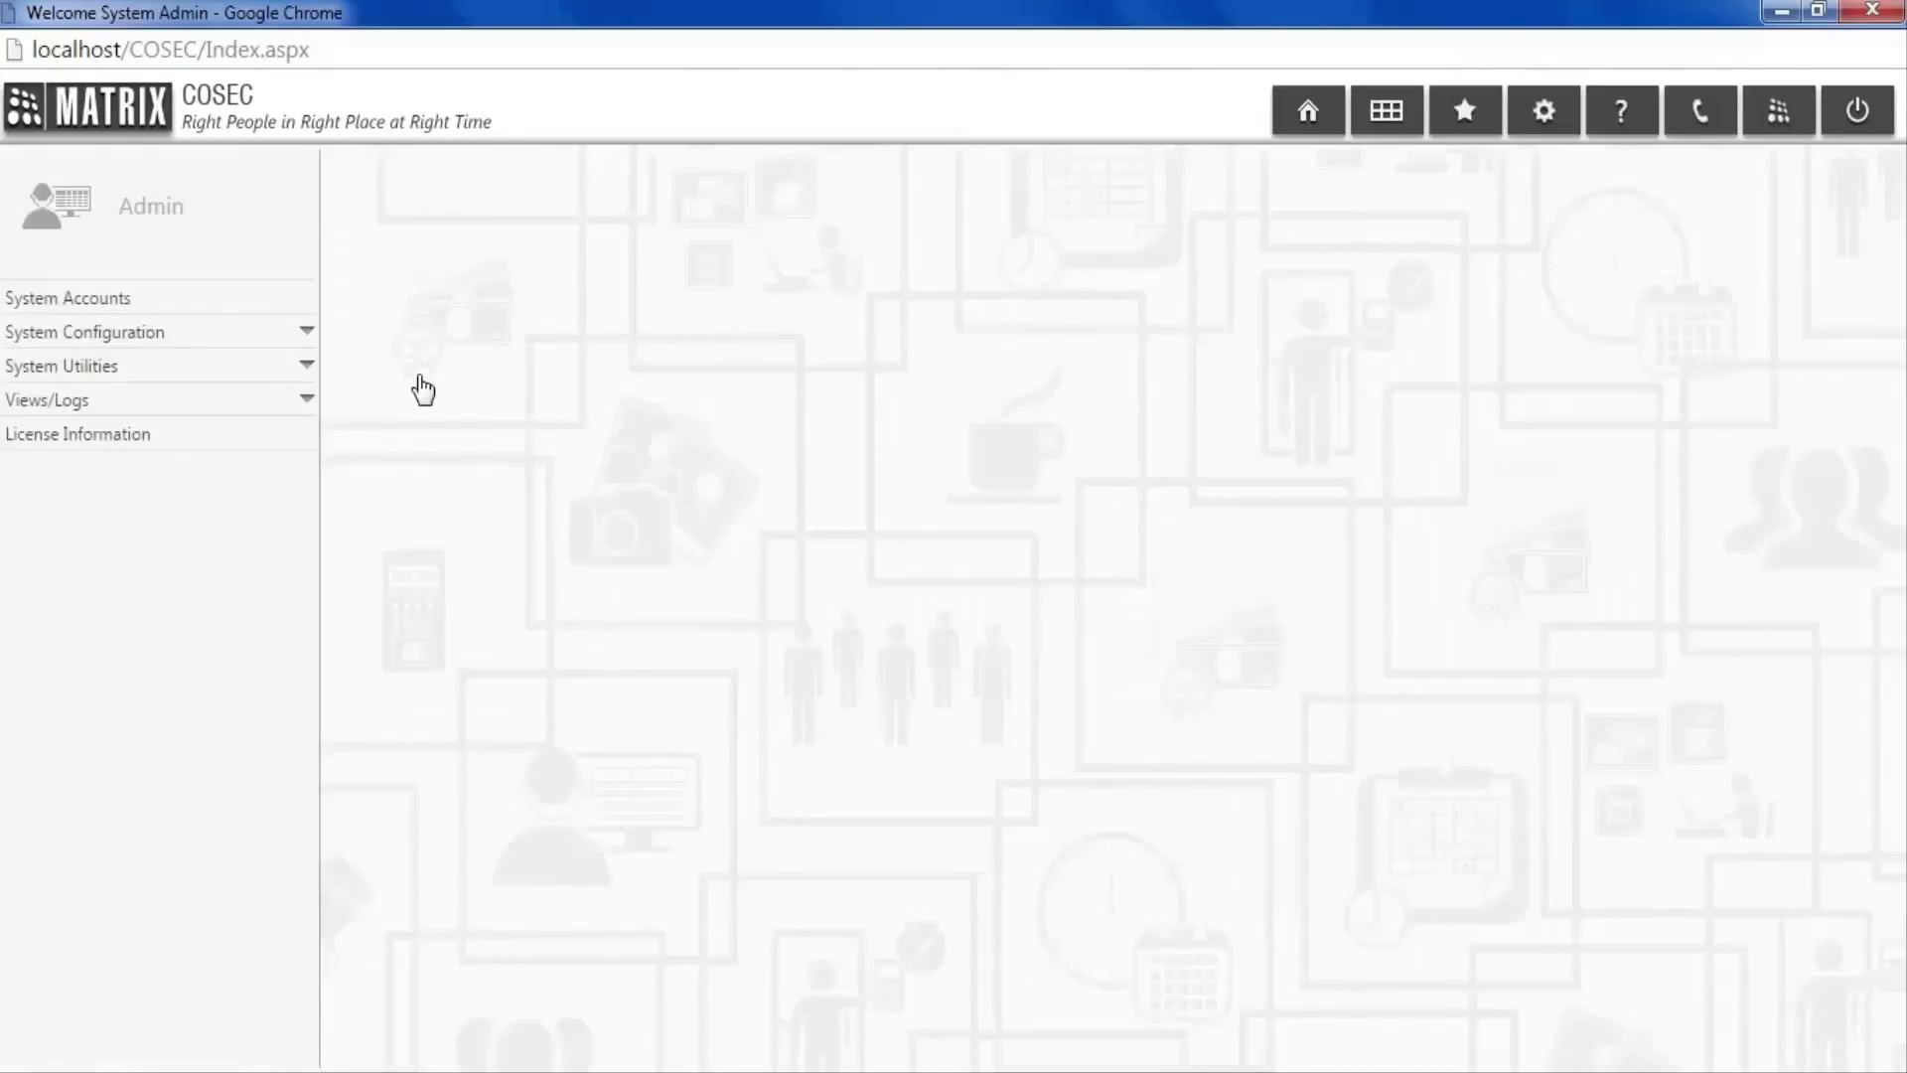
left_click(261, 340)
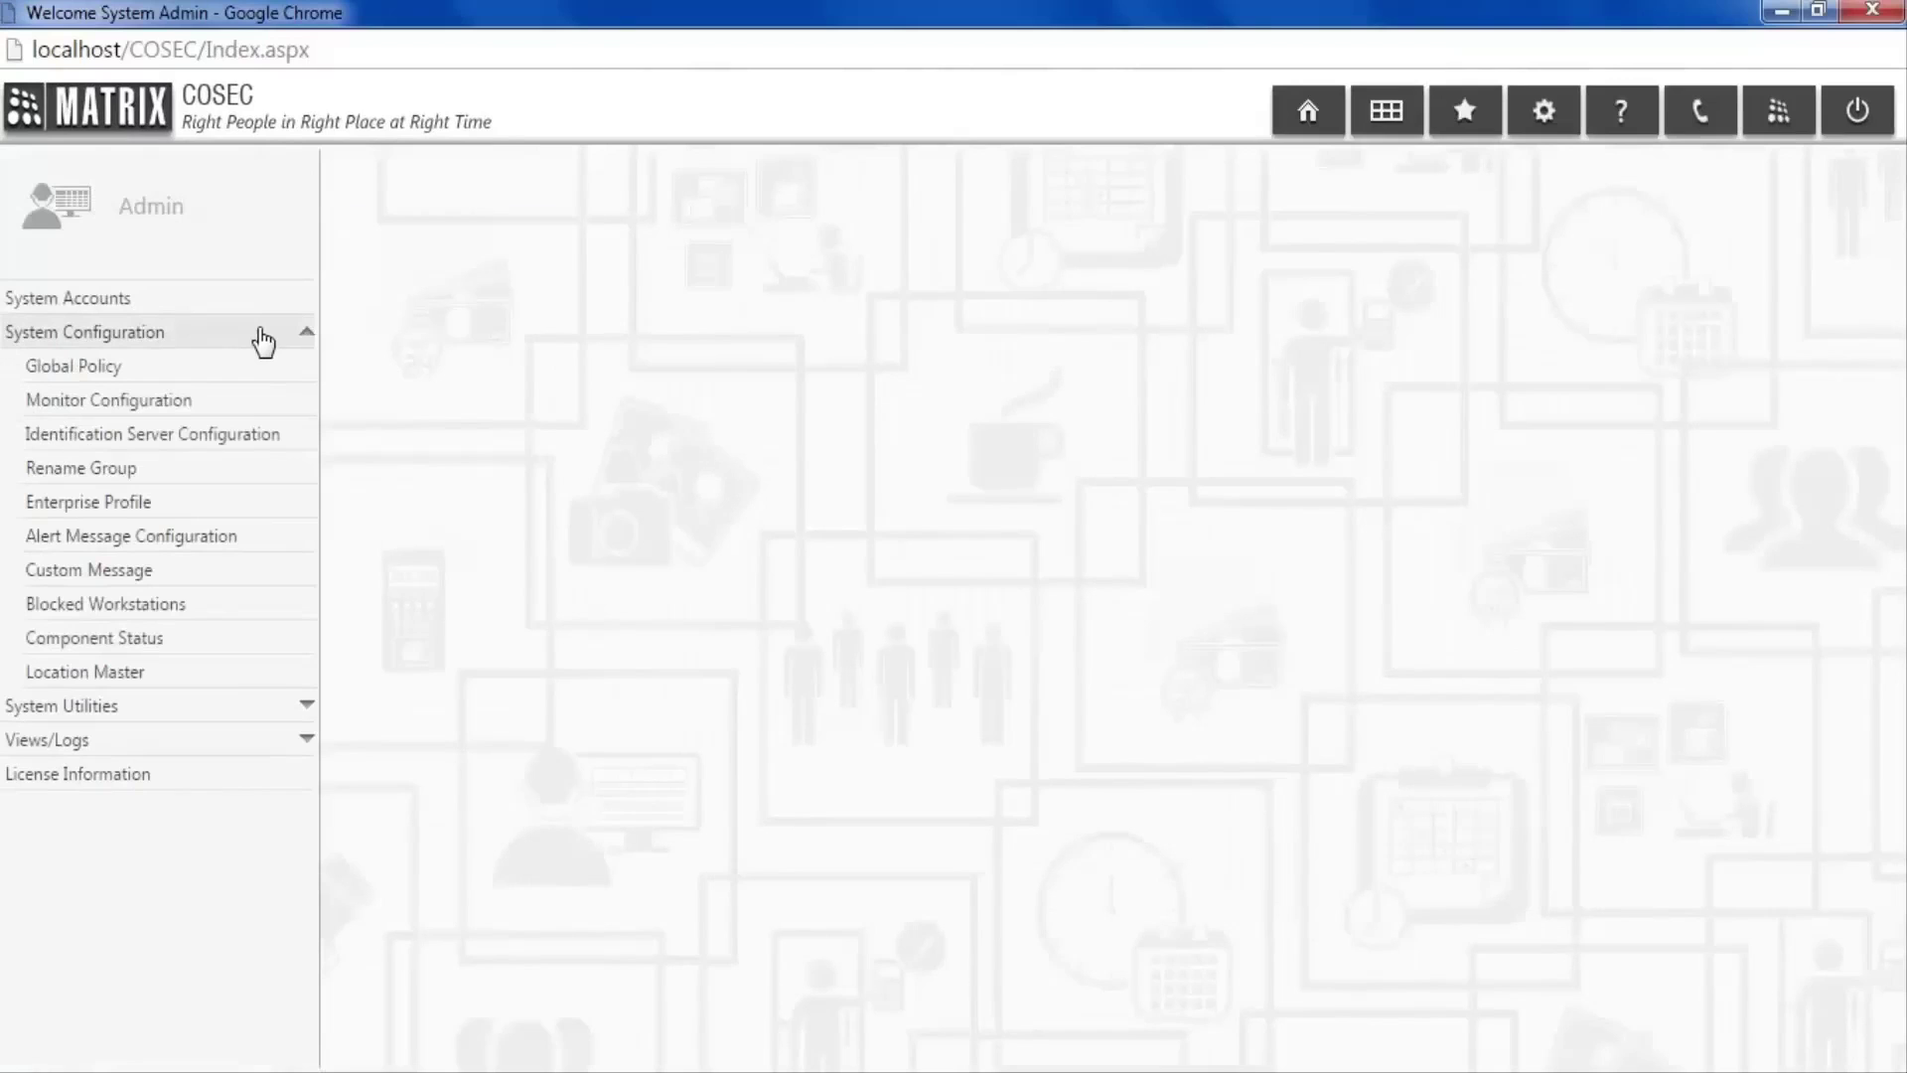
left_click(255, 667)
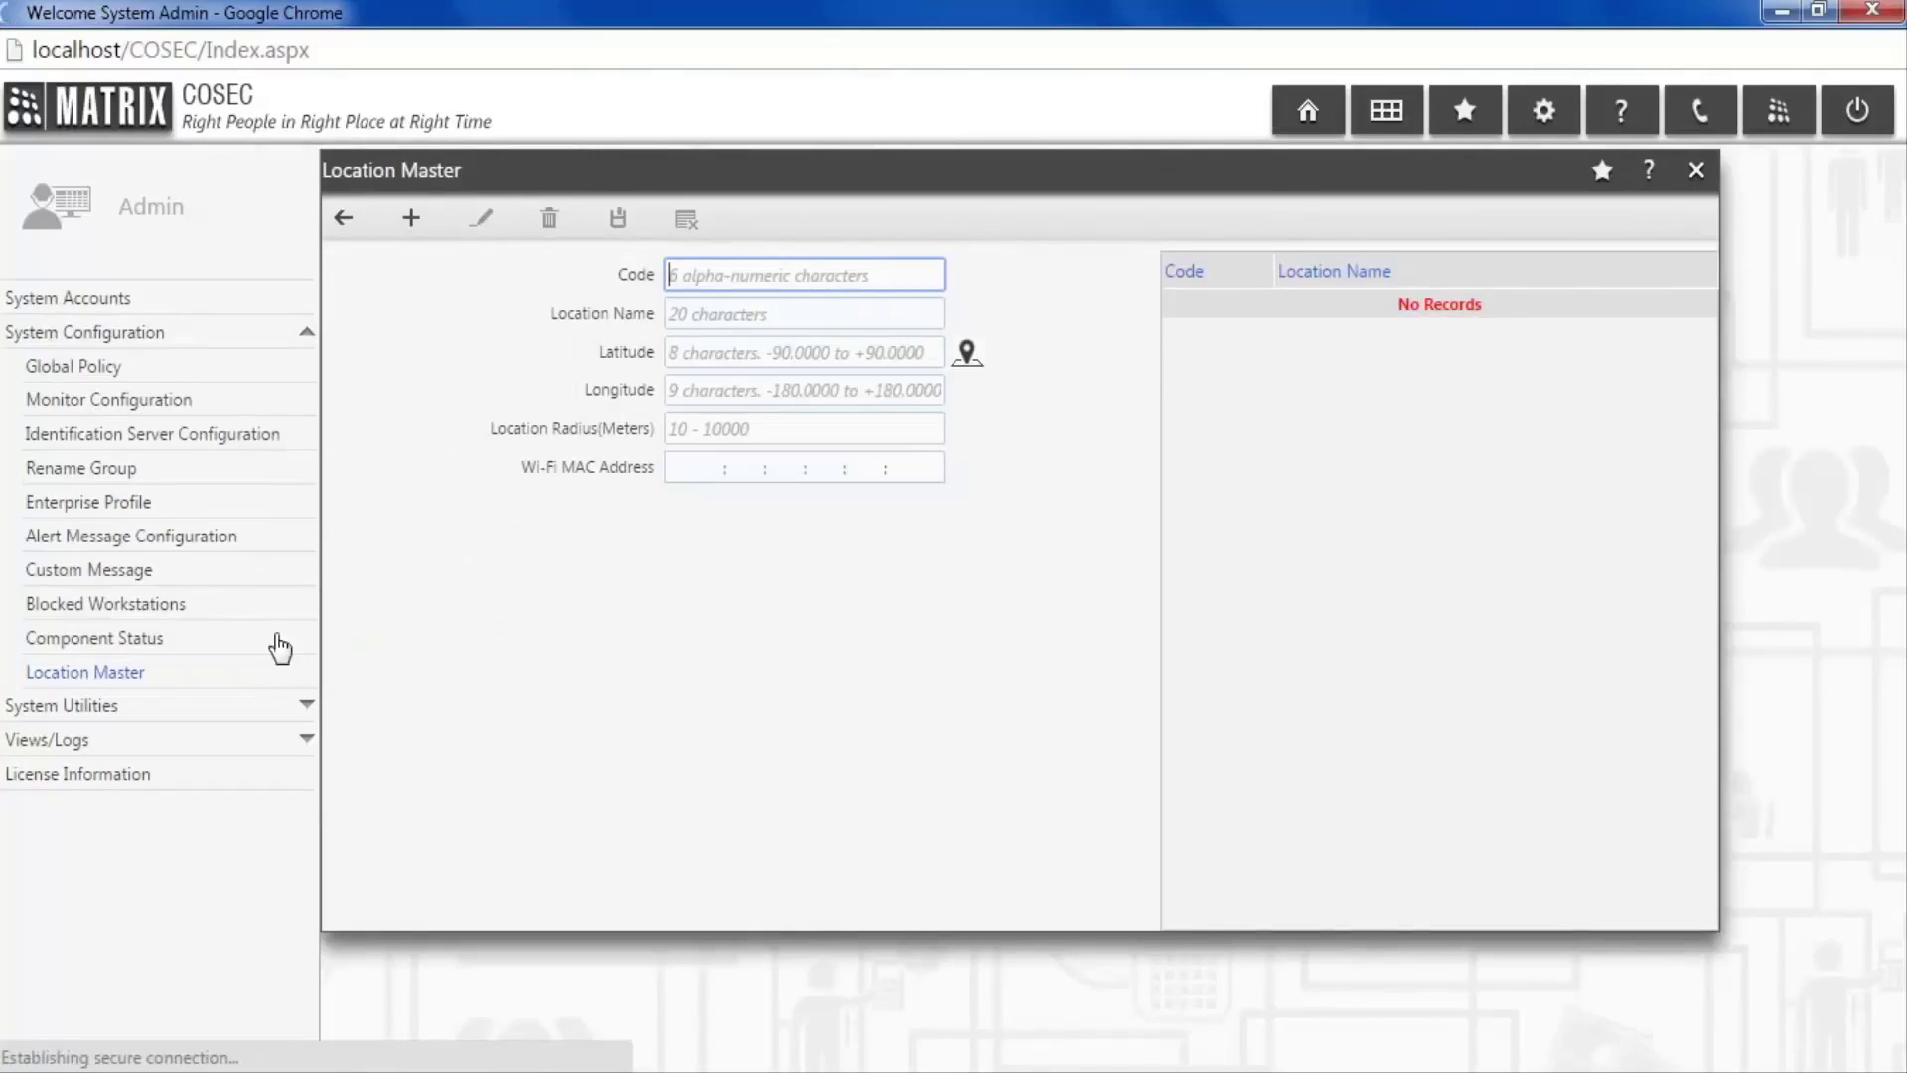
left_click(411, 236)
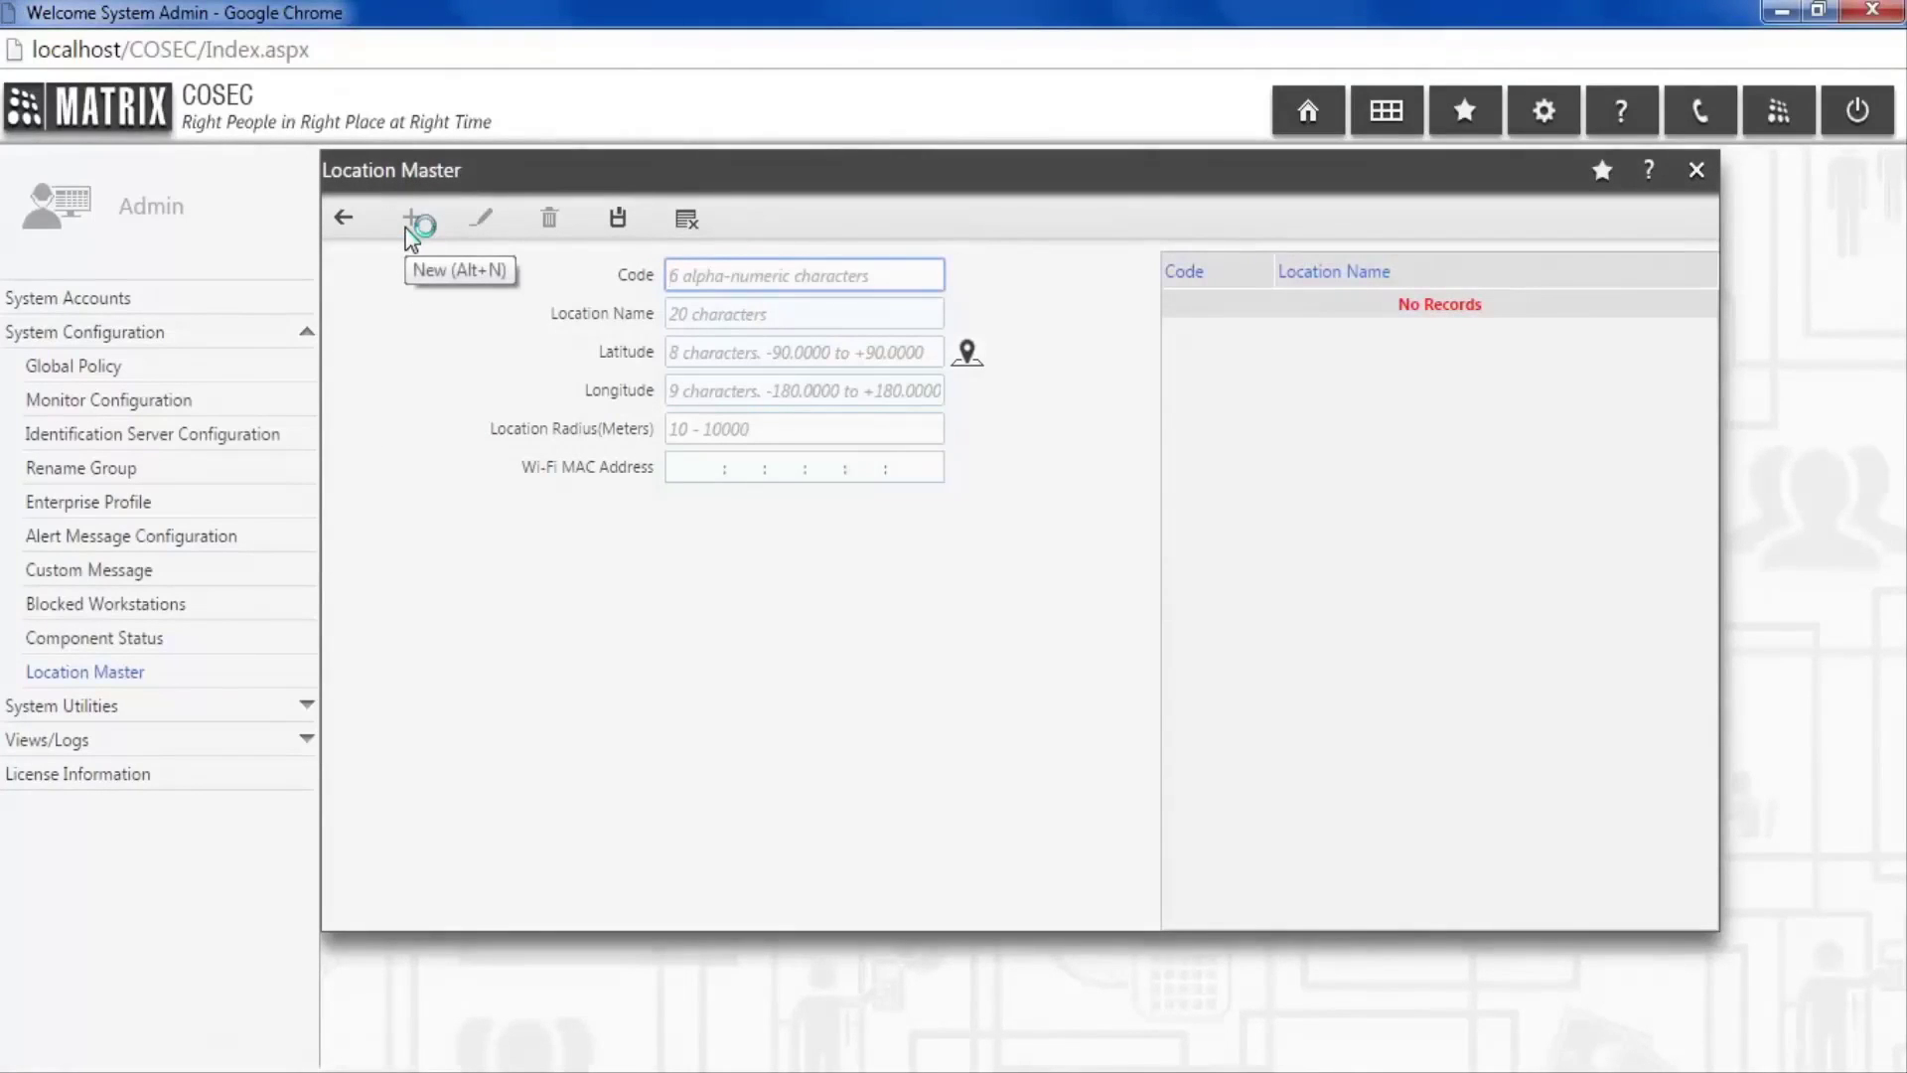
type("MATHO")
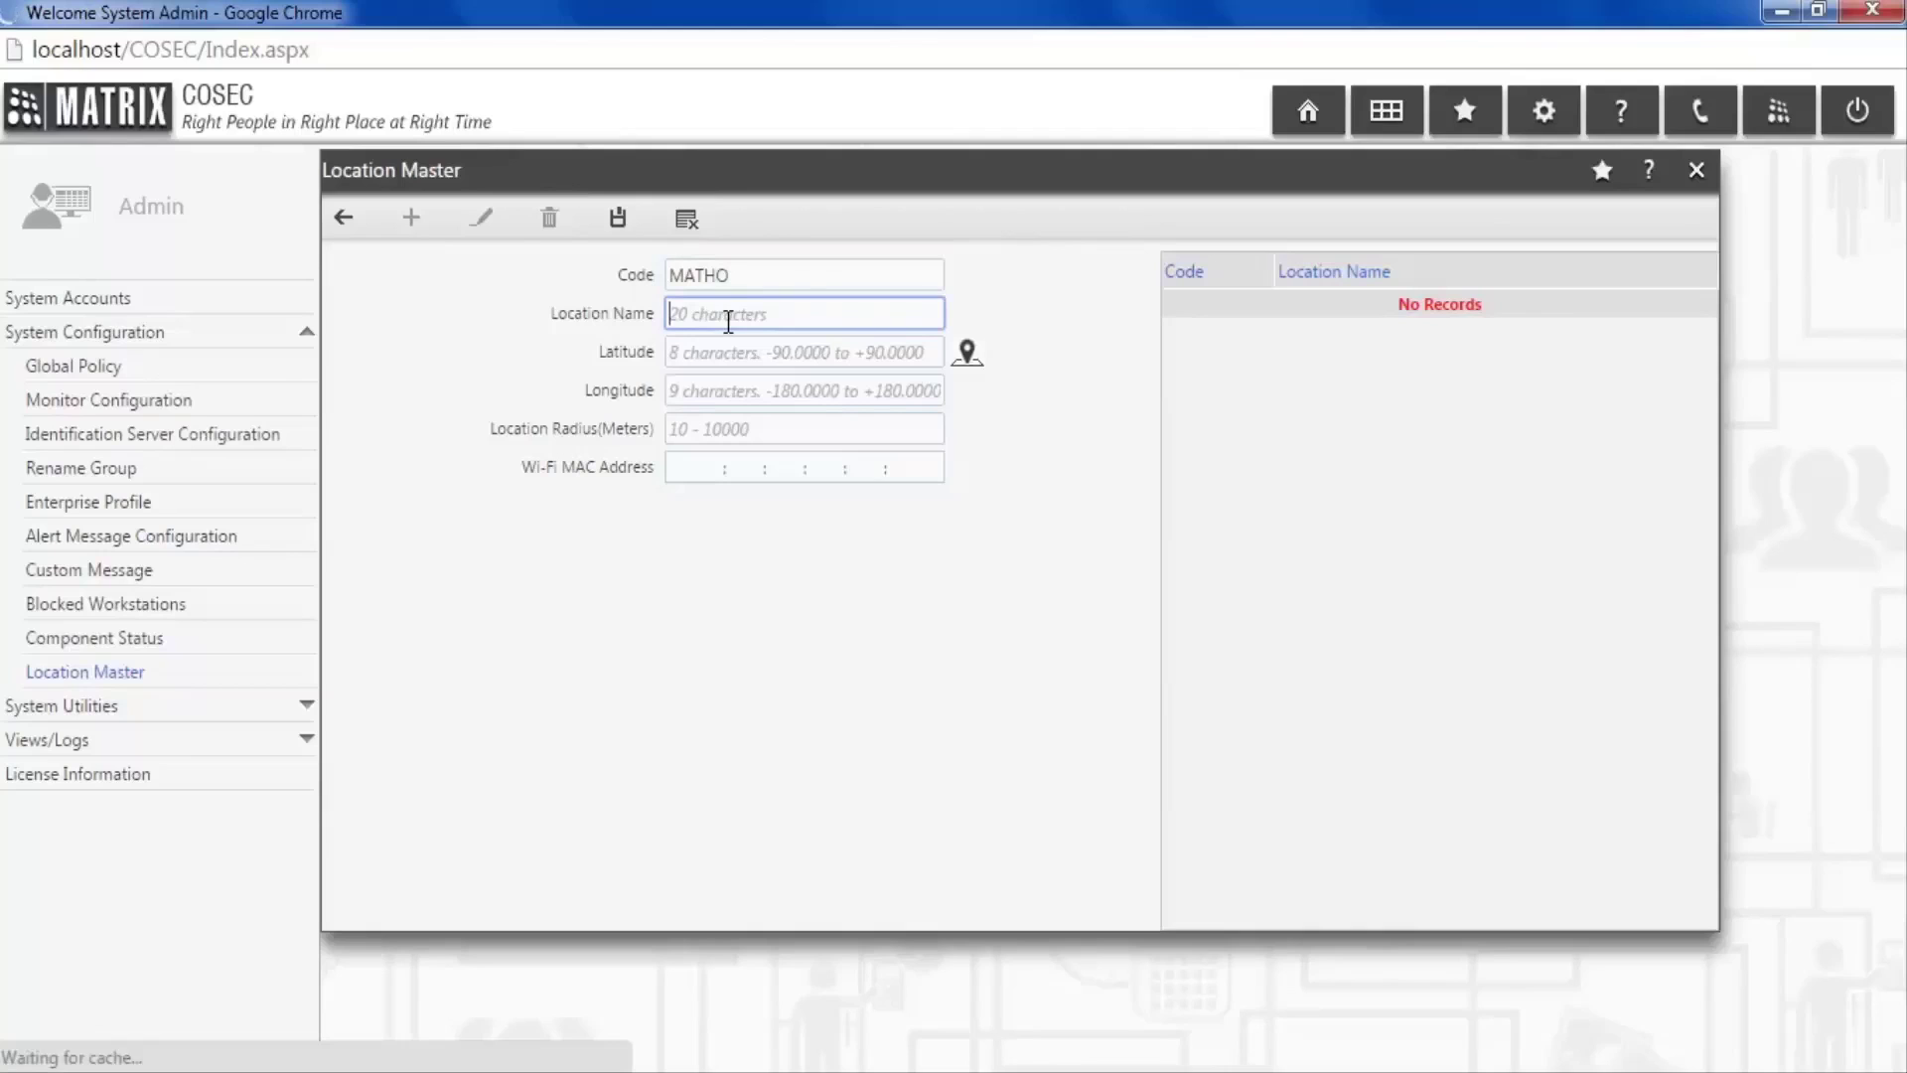
type("Matrix HO")
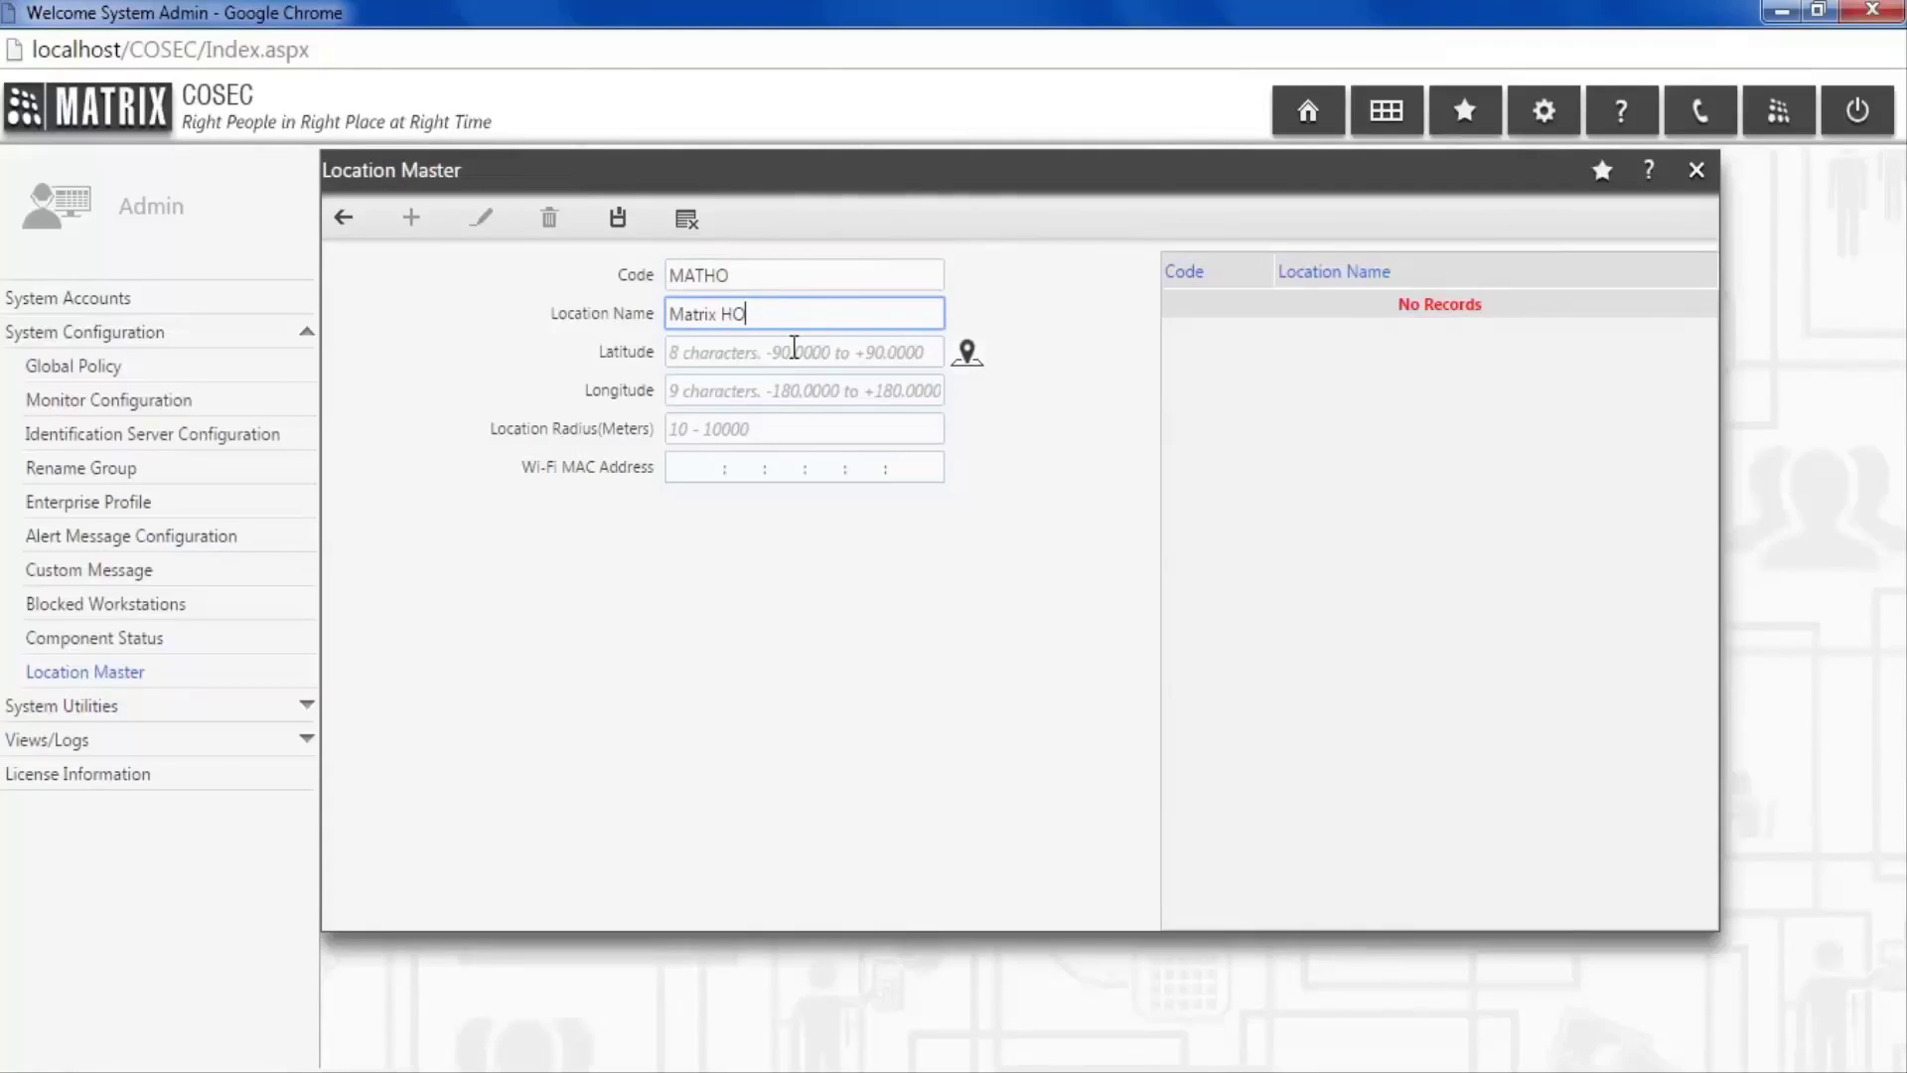
Open the location map for the Matrix HO entry and place the pin beside Matrix Comsec, at latitude +22.2545 and longitude +73.1830.
left_click(835, 359)
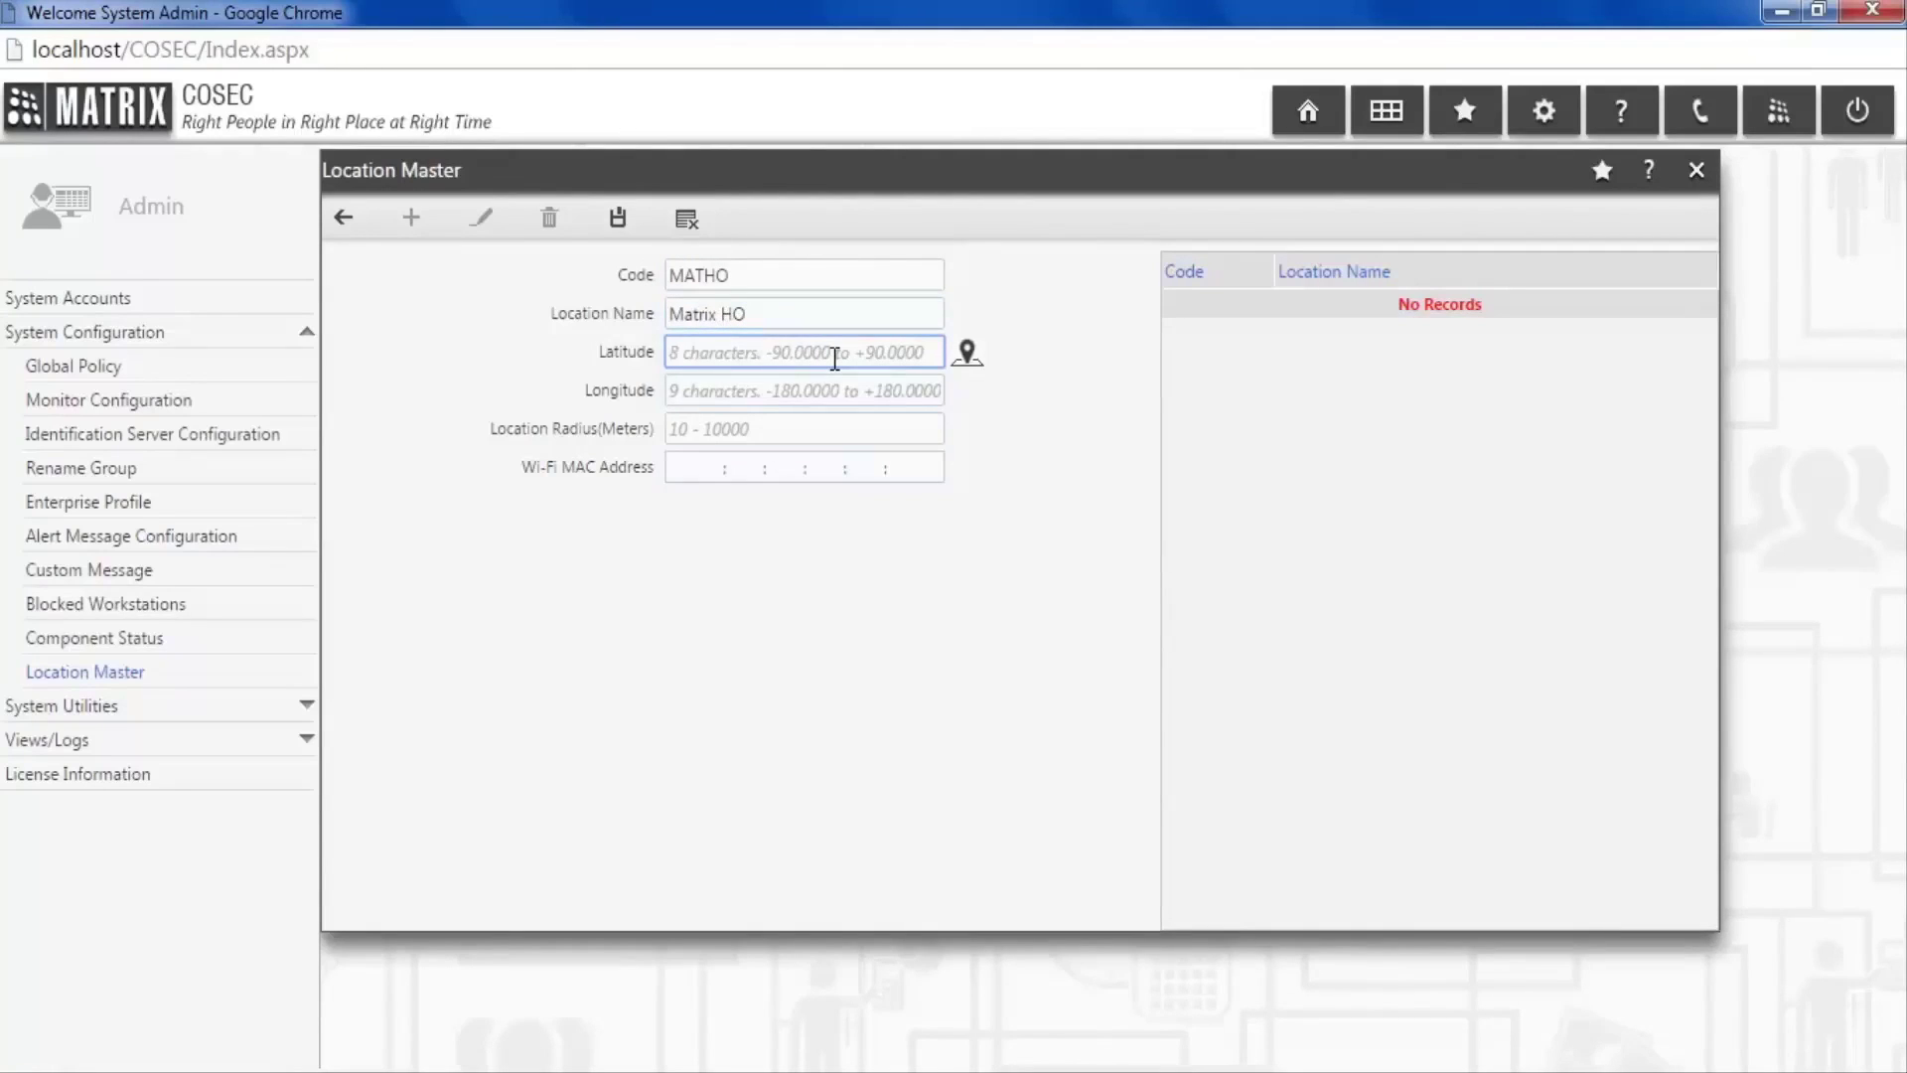
left_click(964, 358)
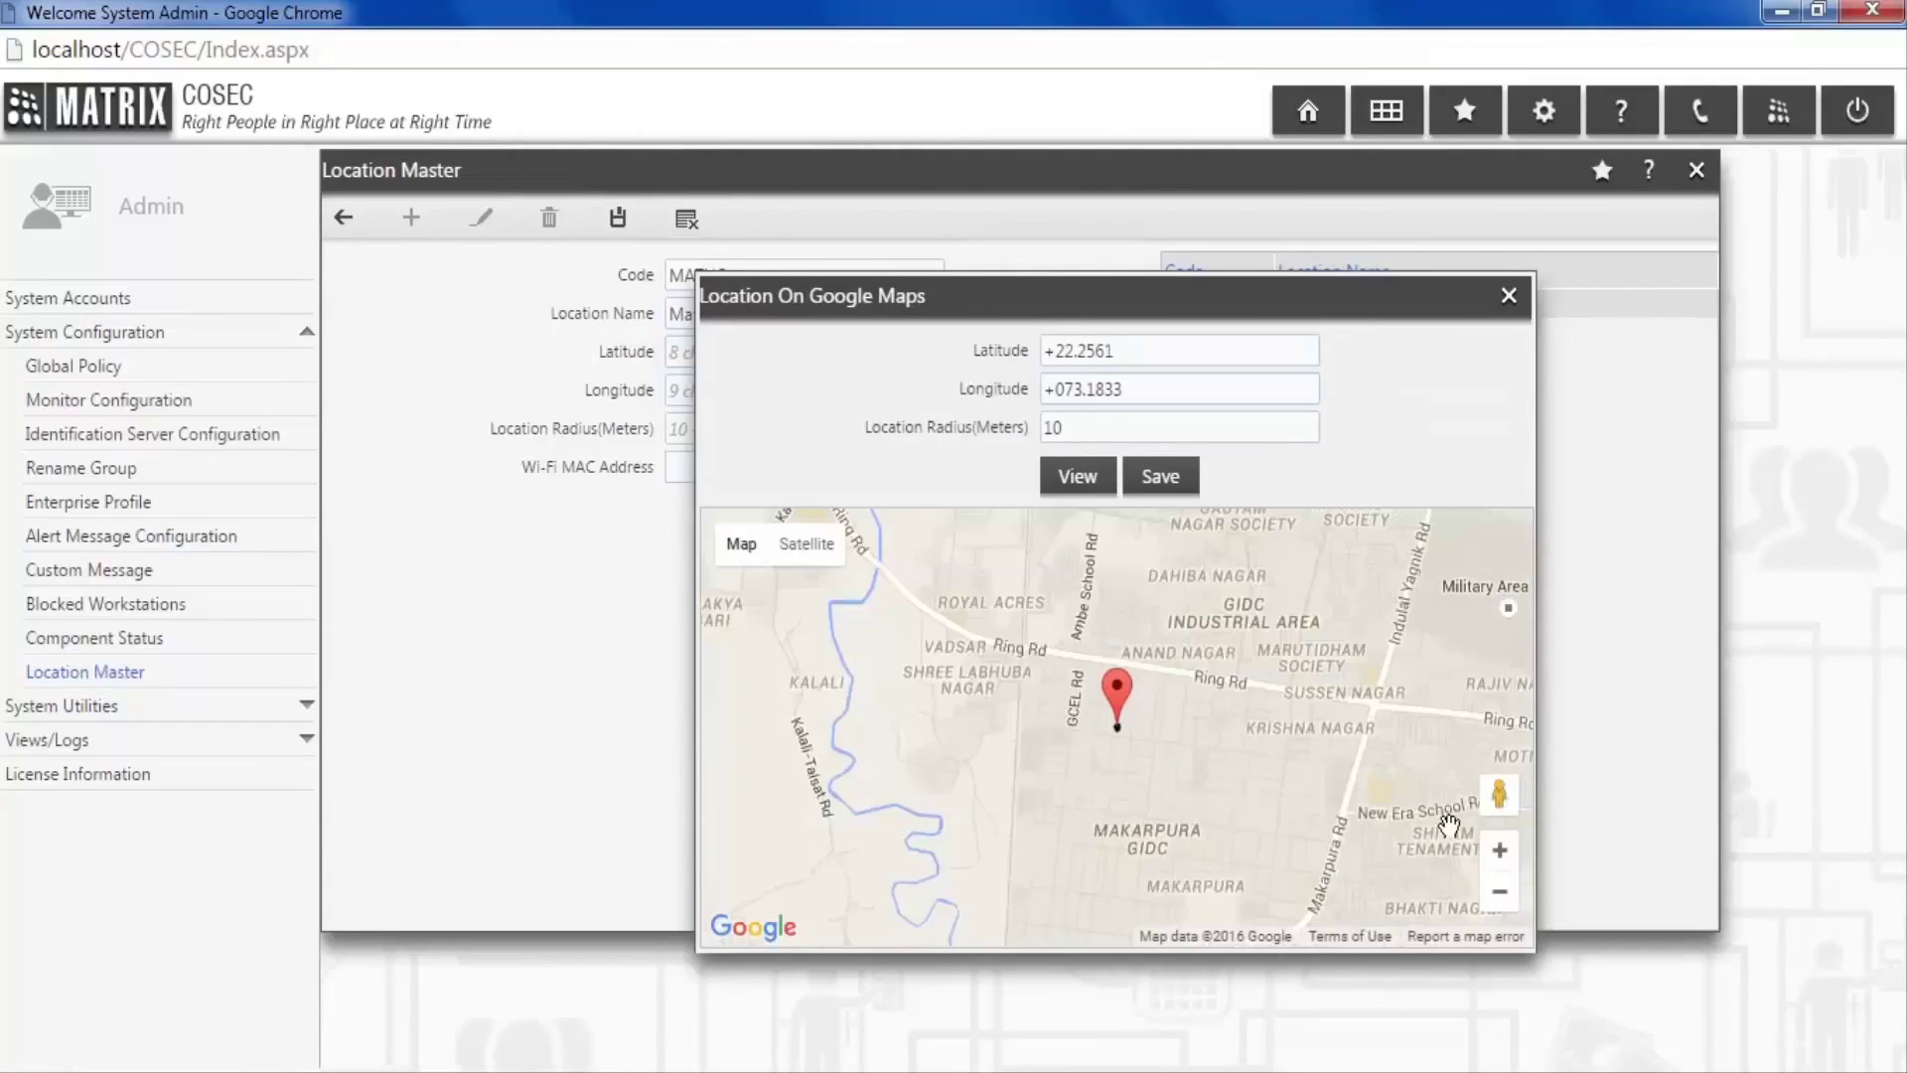
left_click(1500, 851)
left_click(1500, 850)
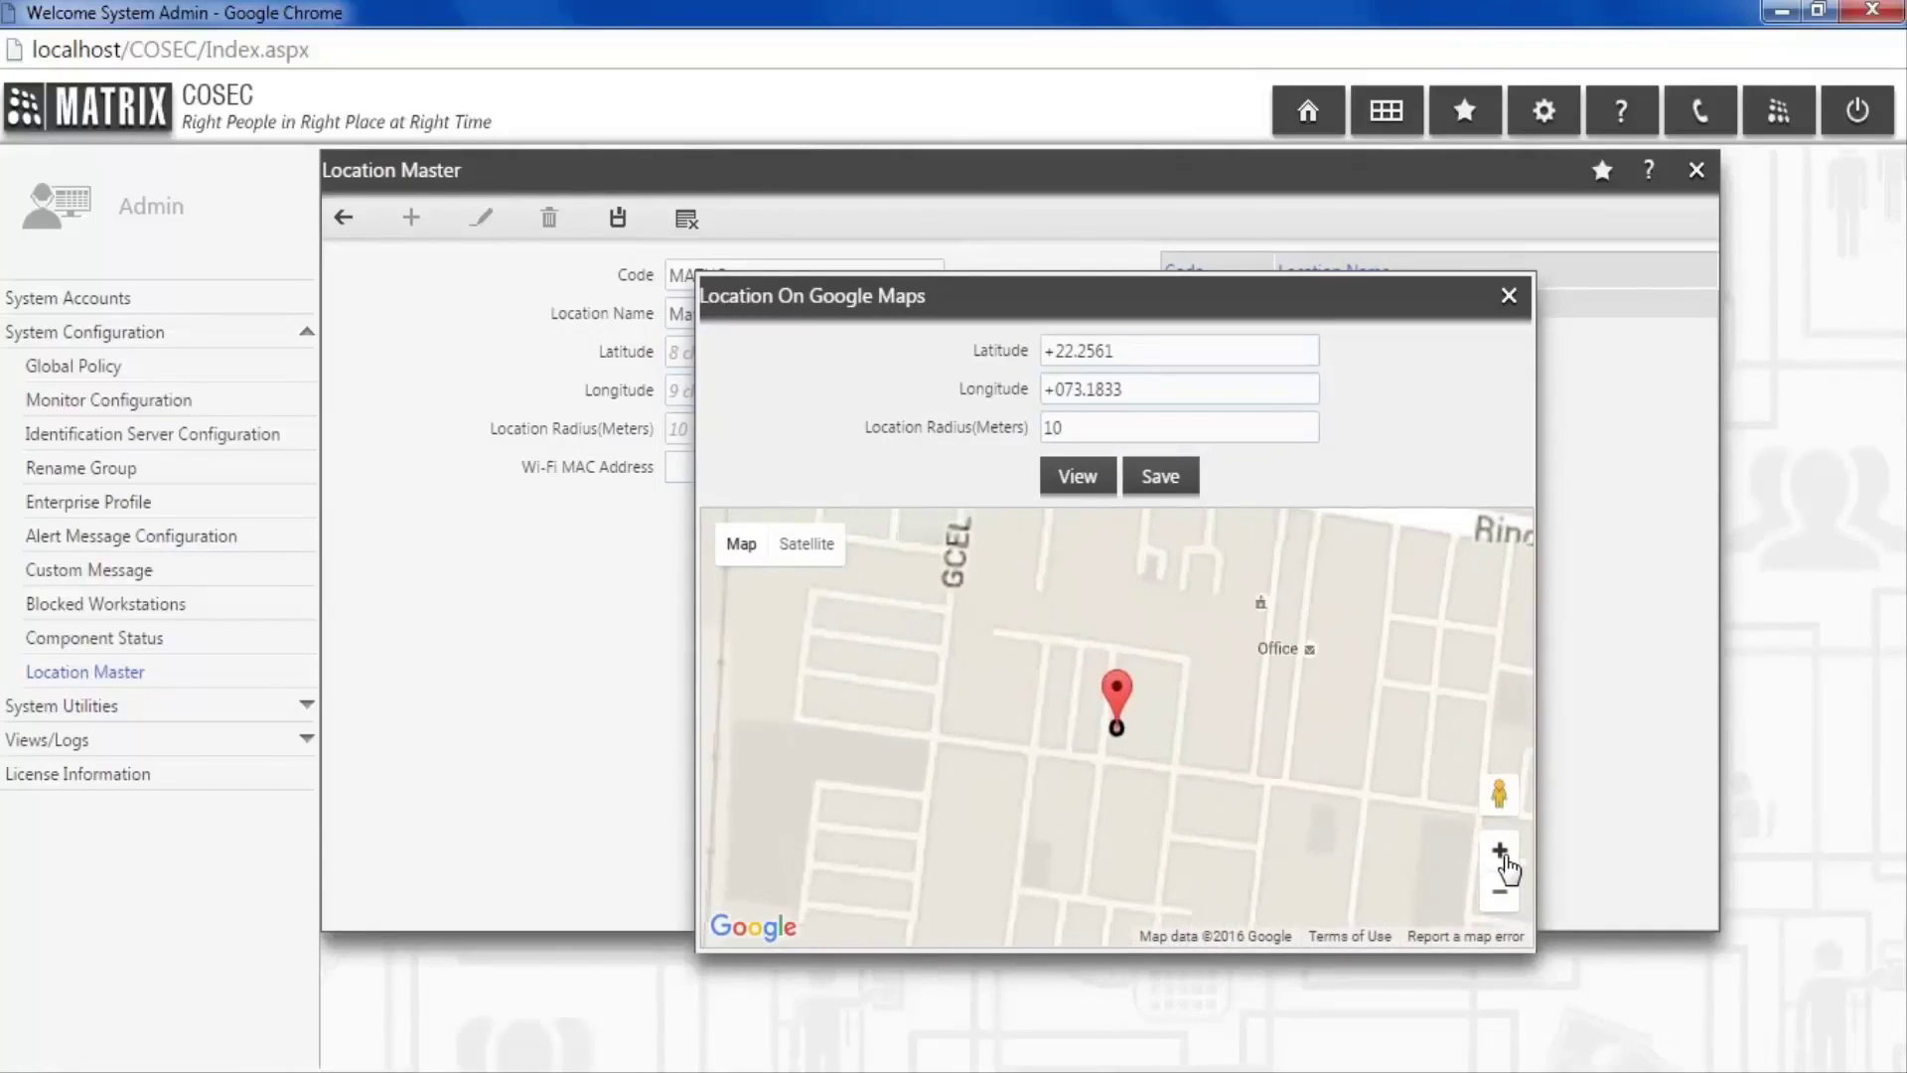
left_click(1500, 850)
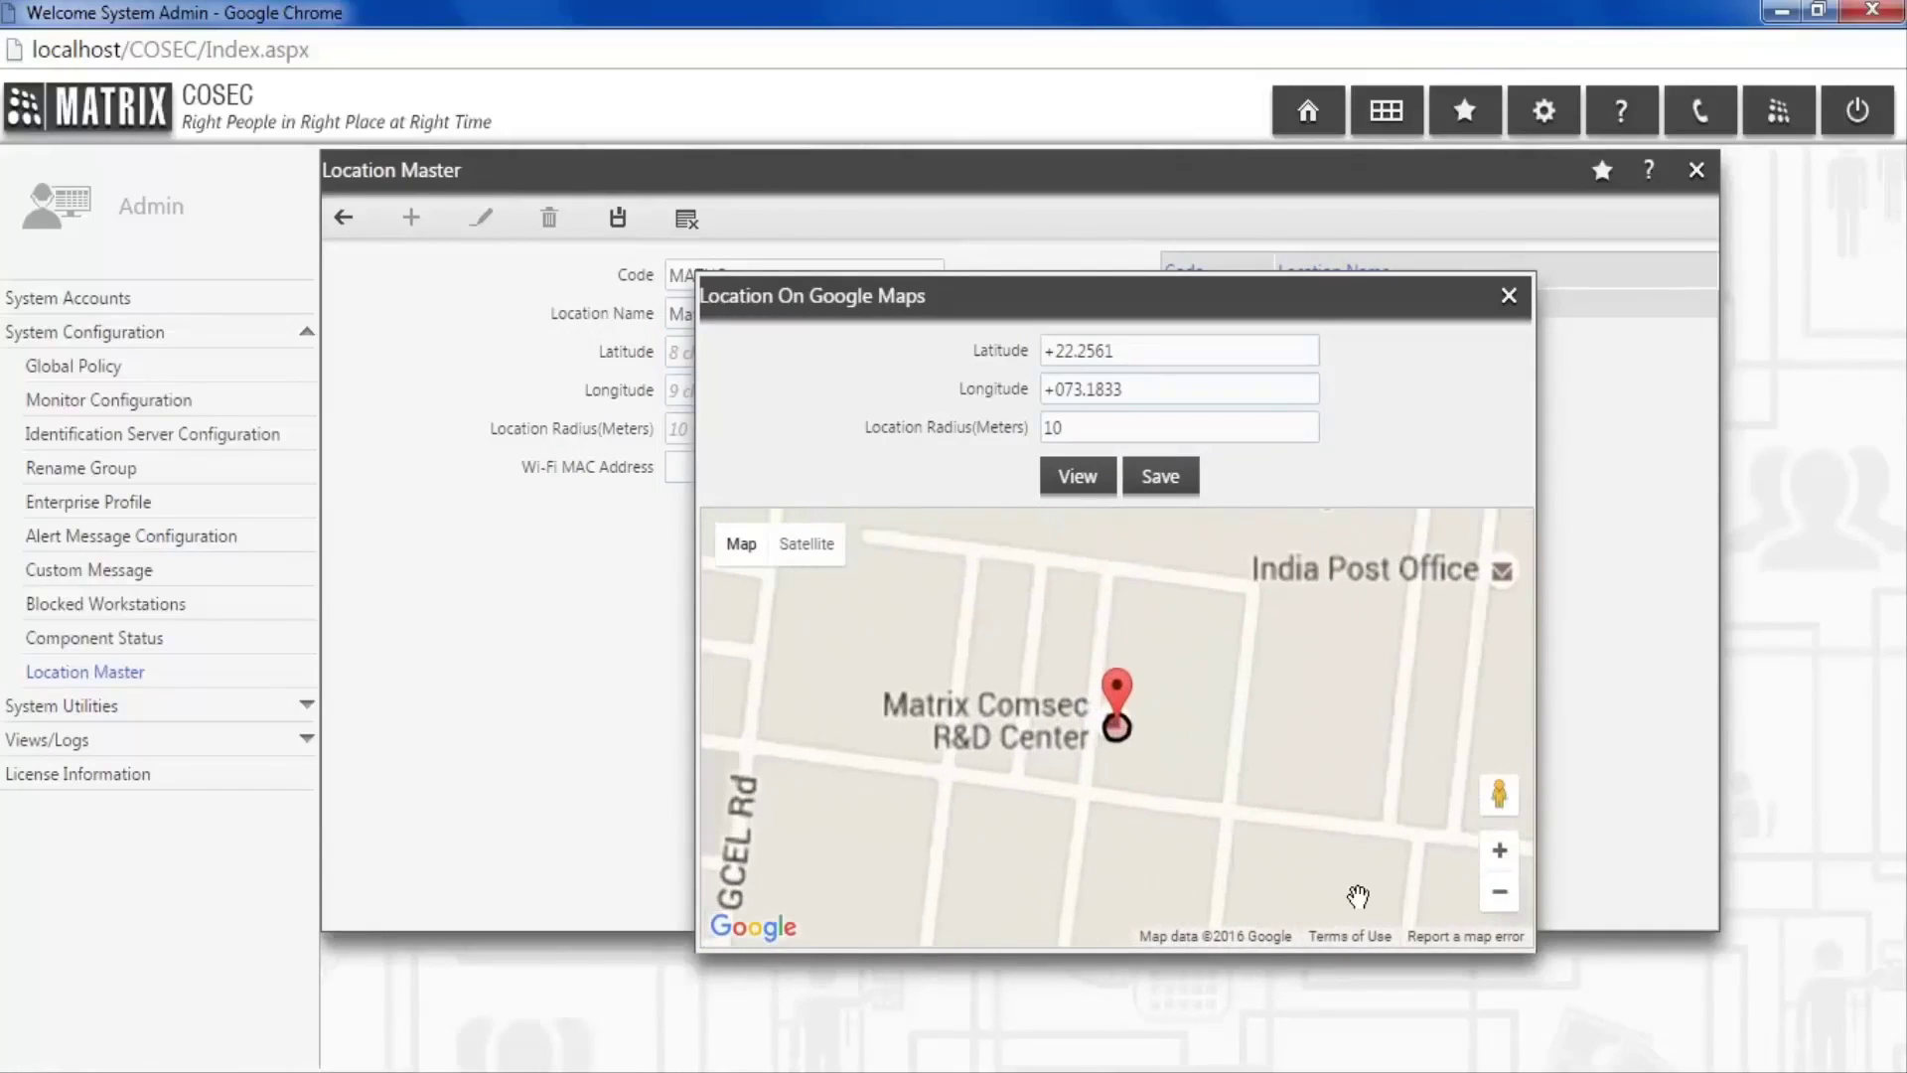
left_click_drag(1331, 899, 1332, 762)
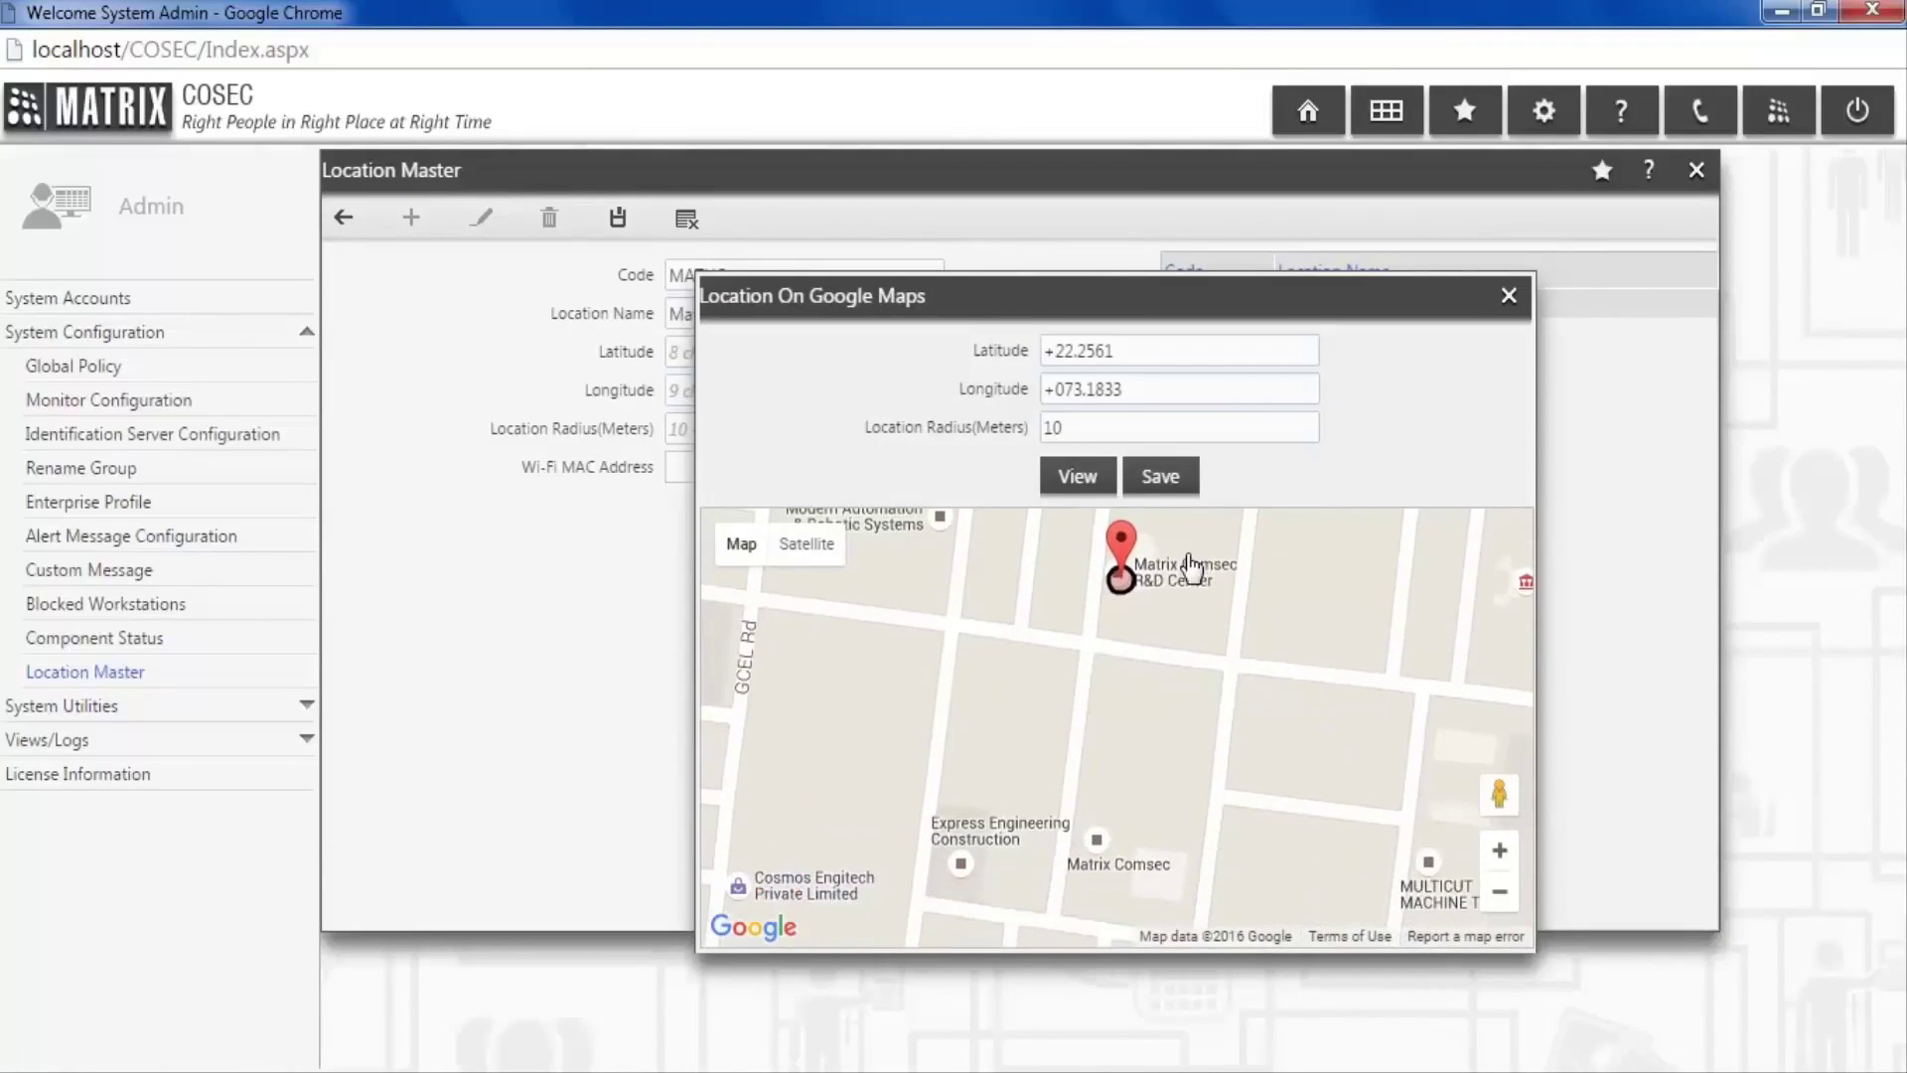
left_click_drag(1127, 553, 1164, 581)
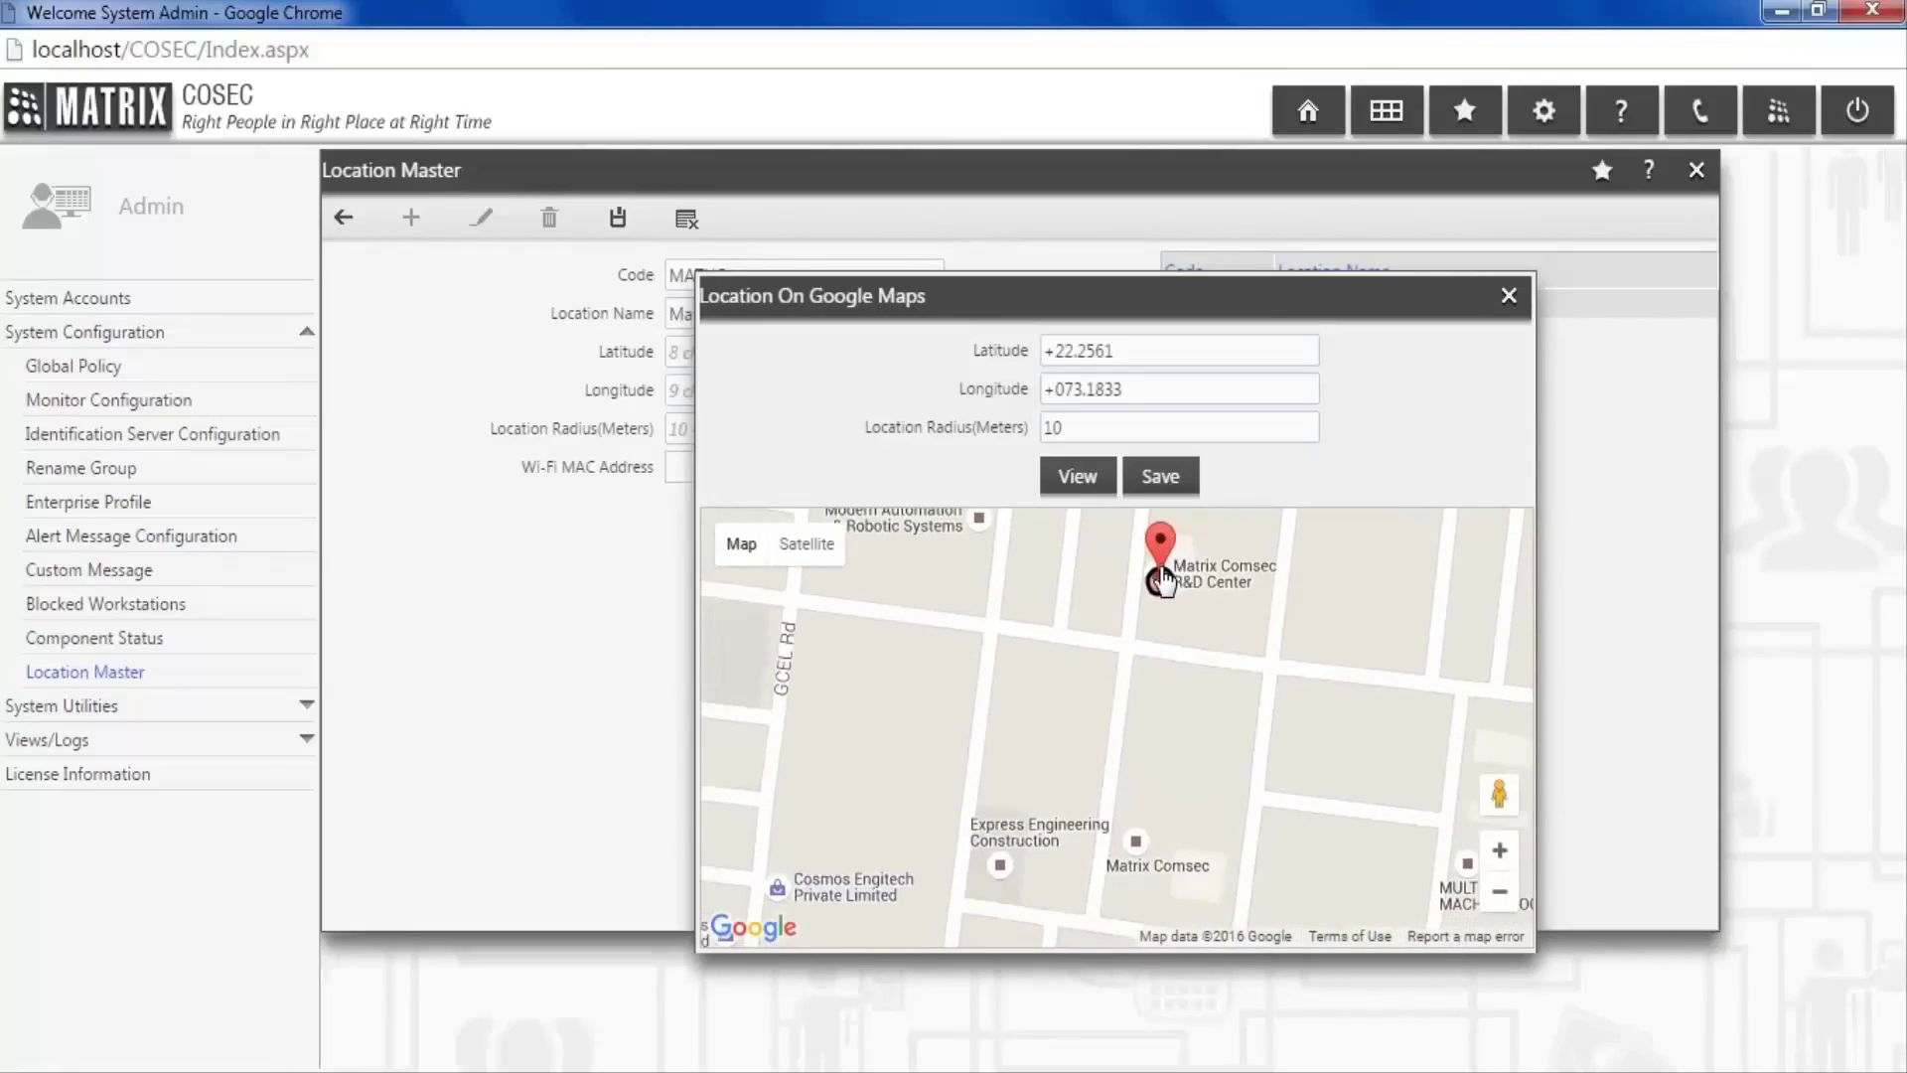
left_click_drag(1164, 601, 1097, 596)
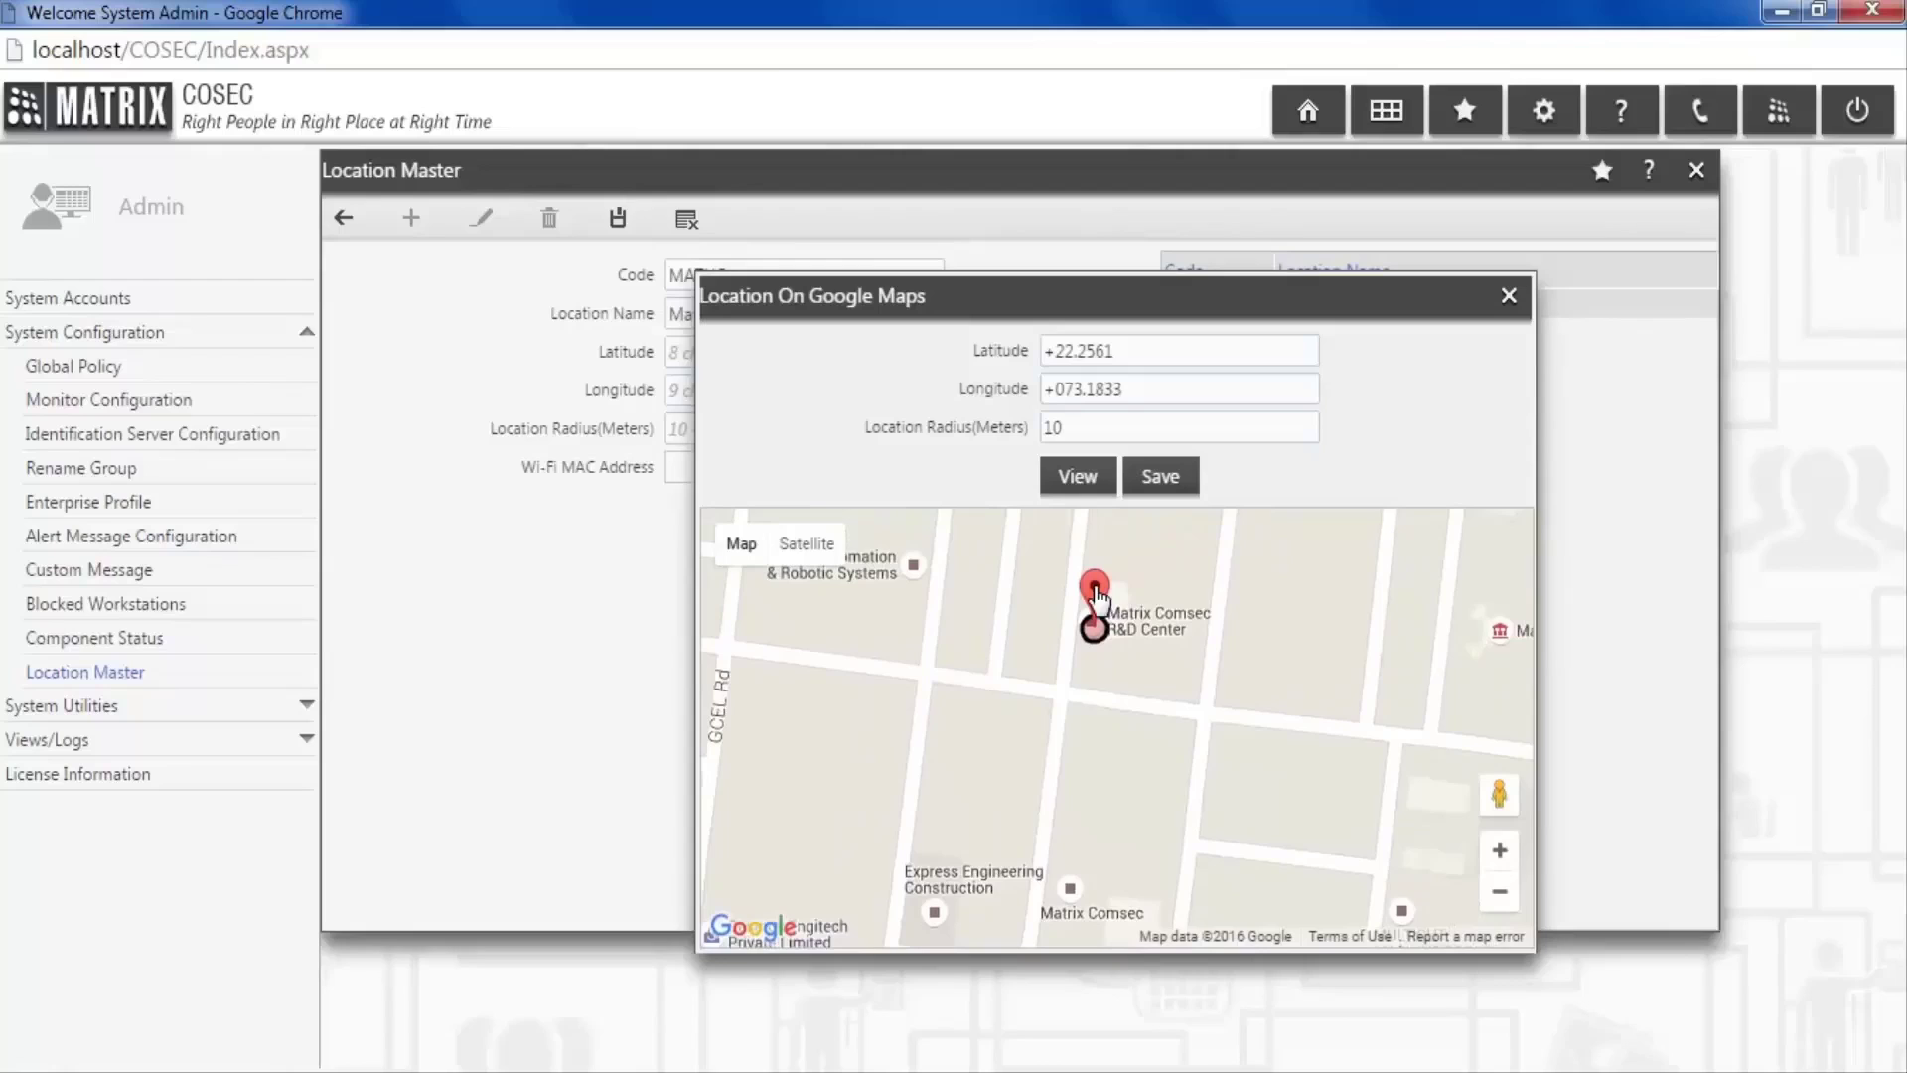
left_click(1063, 862)
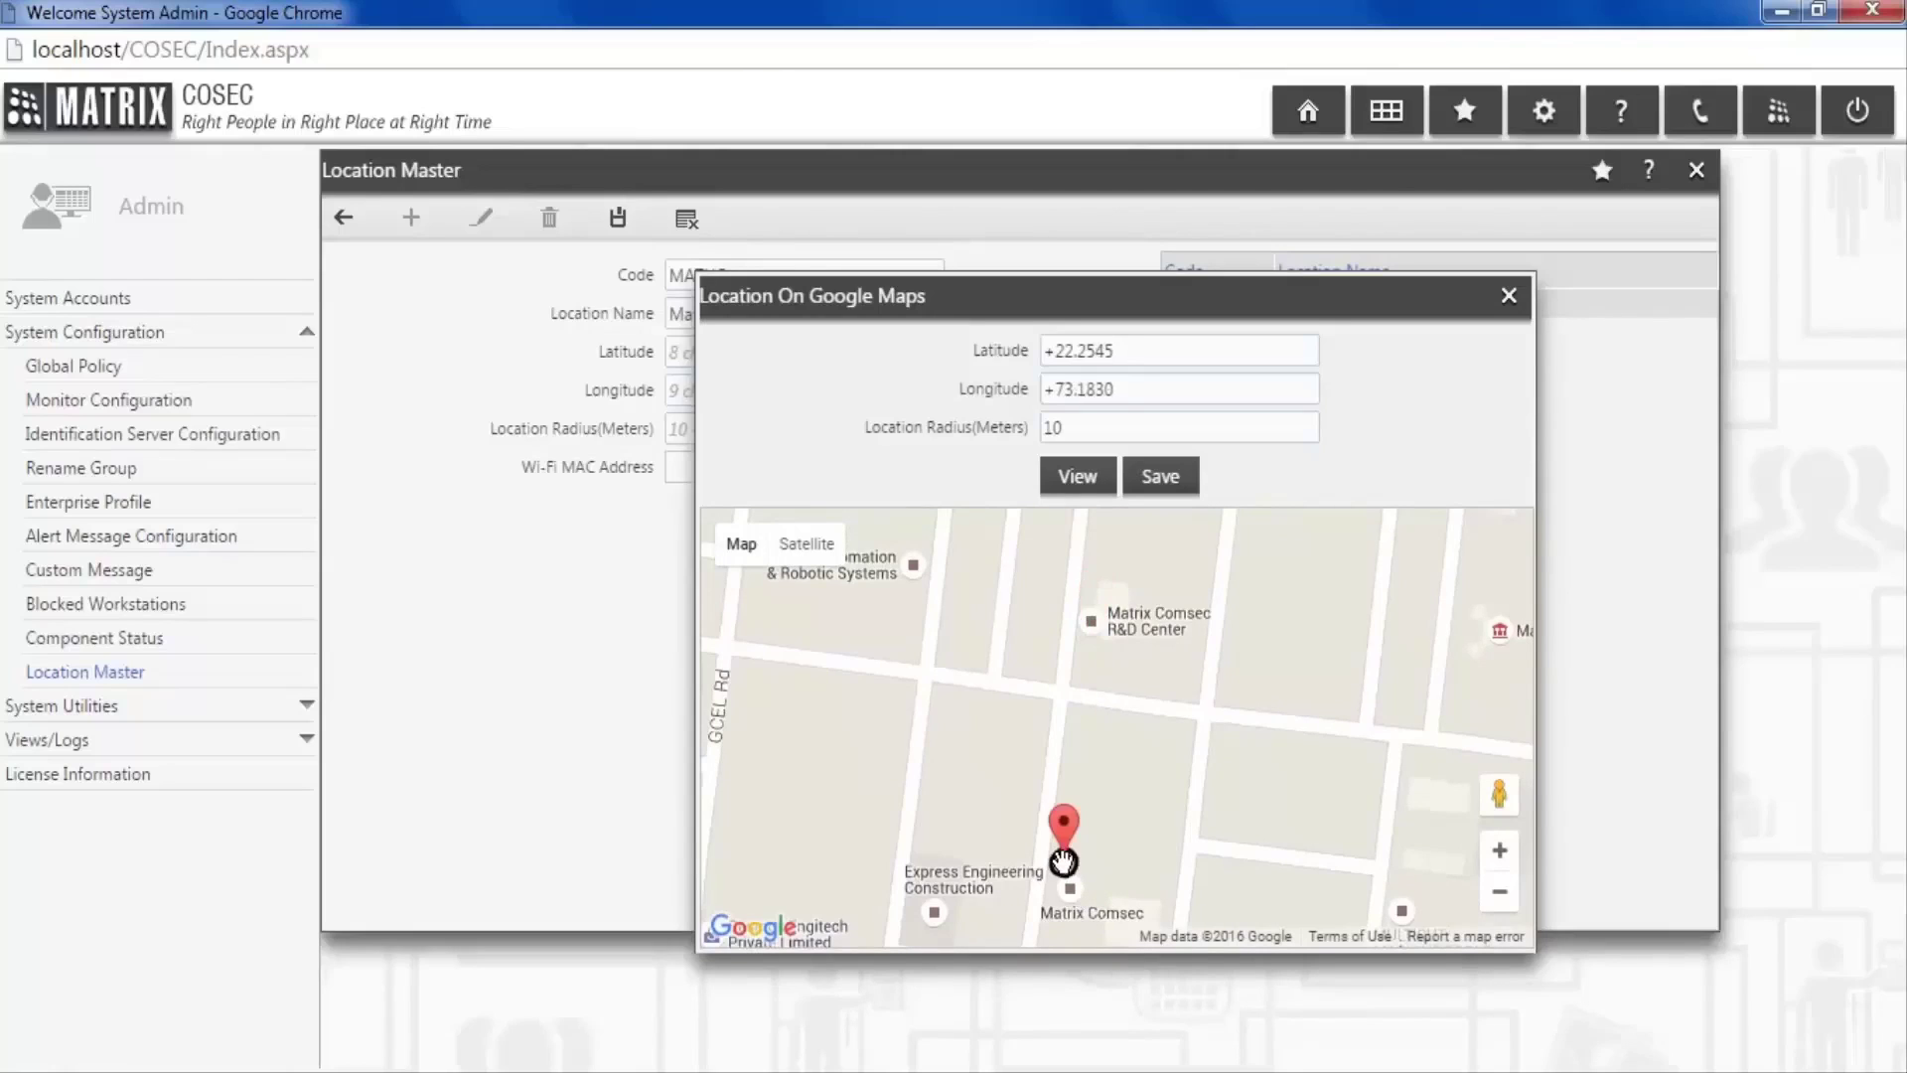
Refine the pin's position on Matrix Comsec to latitude +22.2543, longitude +73.1831, and save the map coordinates to the location form.
left_click_drag(1136, 823, 1143, 751)
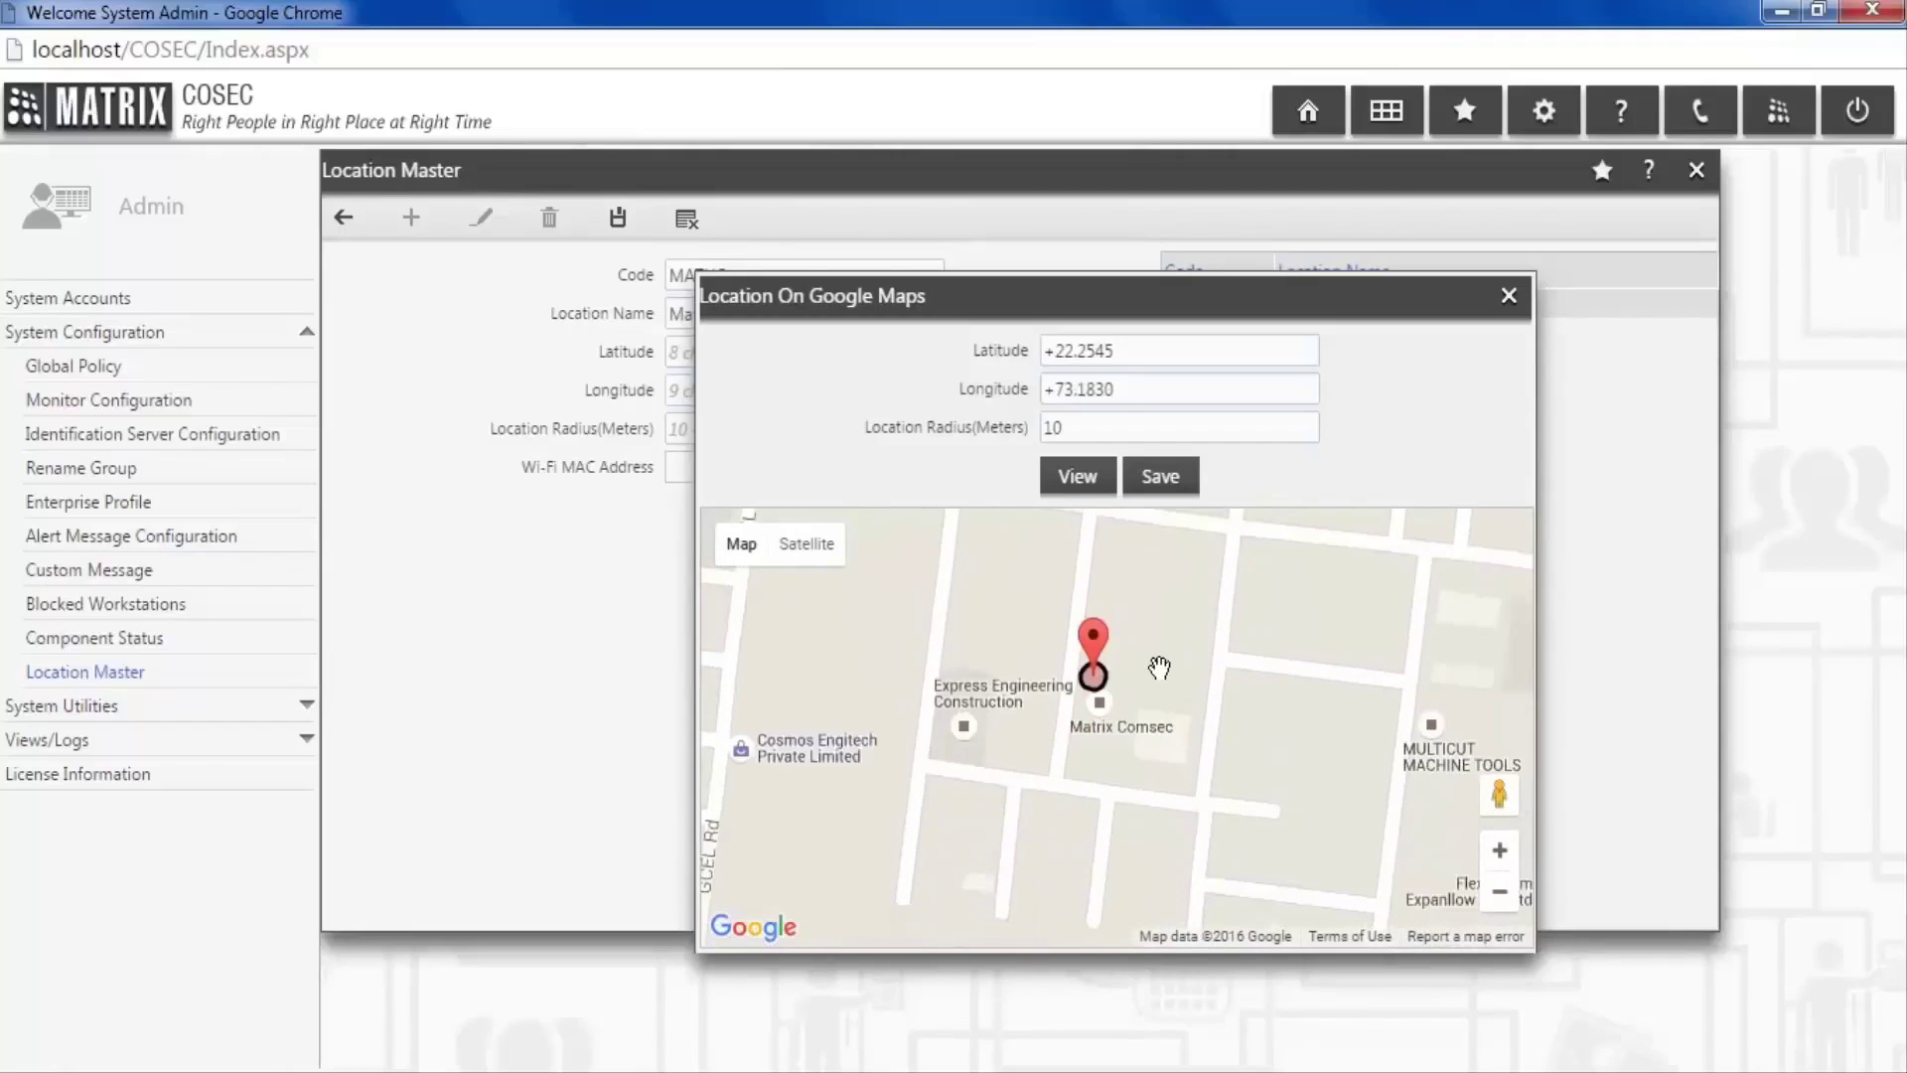
left_click(1495, 861)
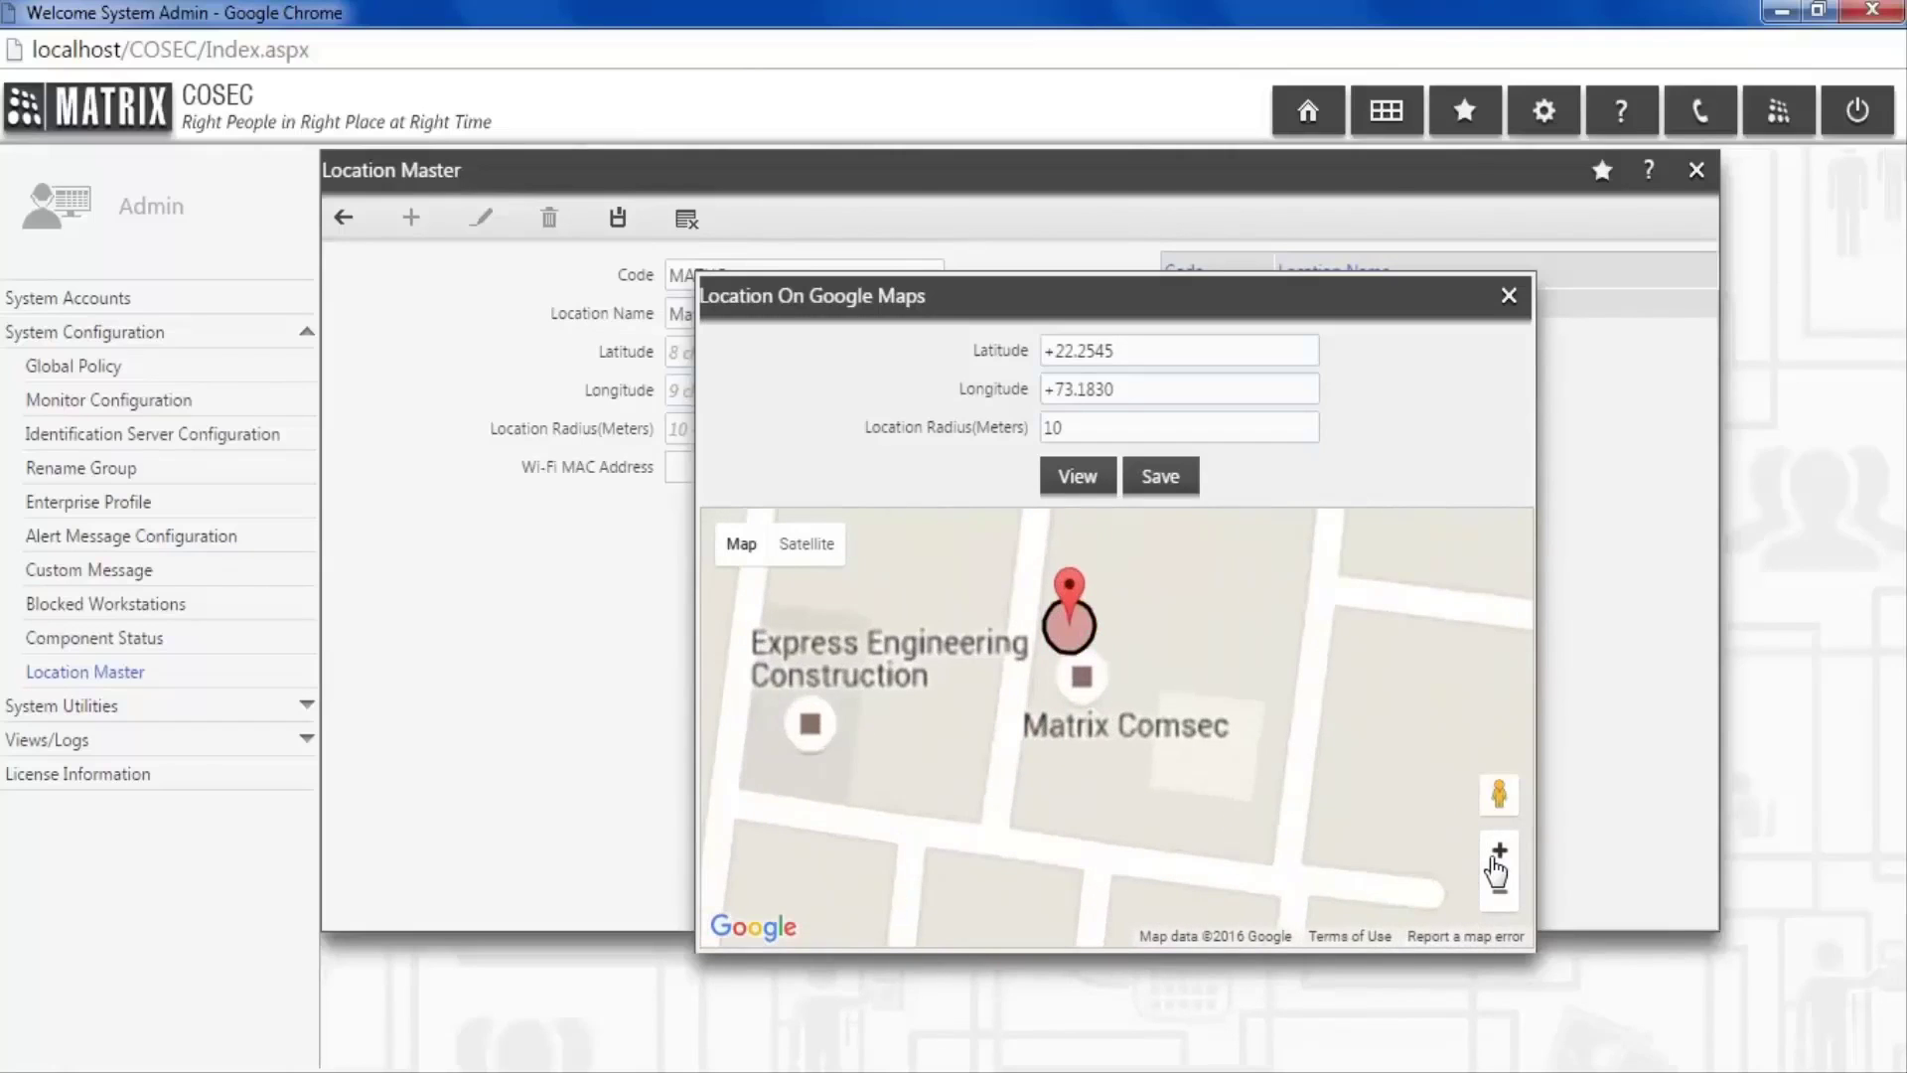
left_click(1115, 692)
left_click(1219, 607)
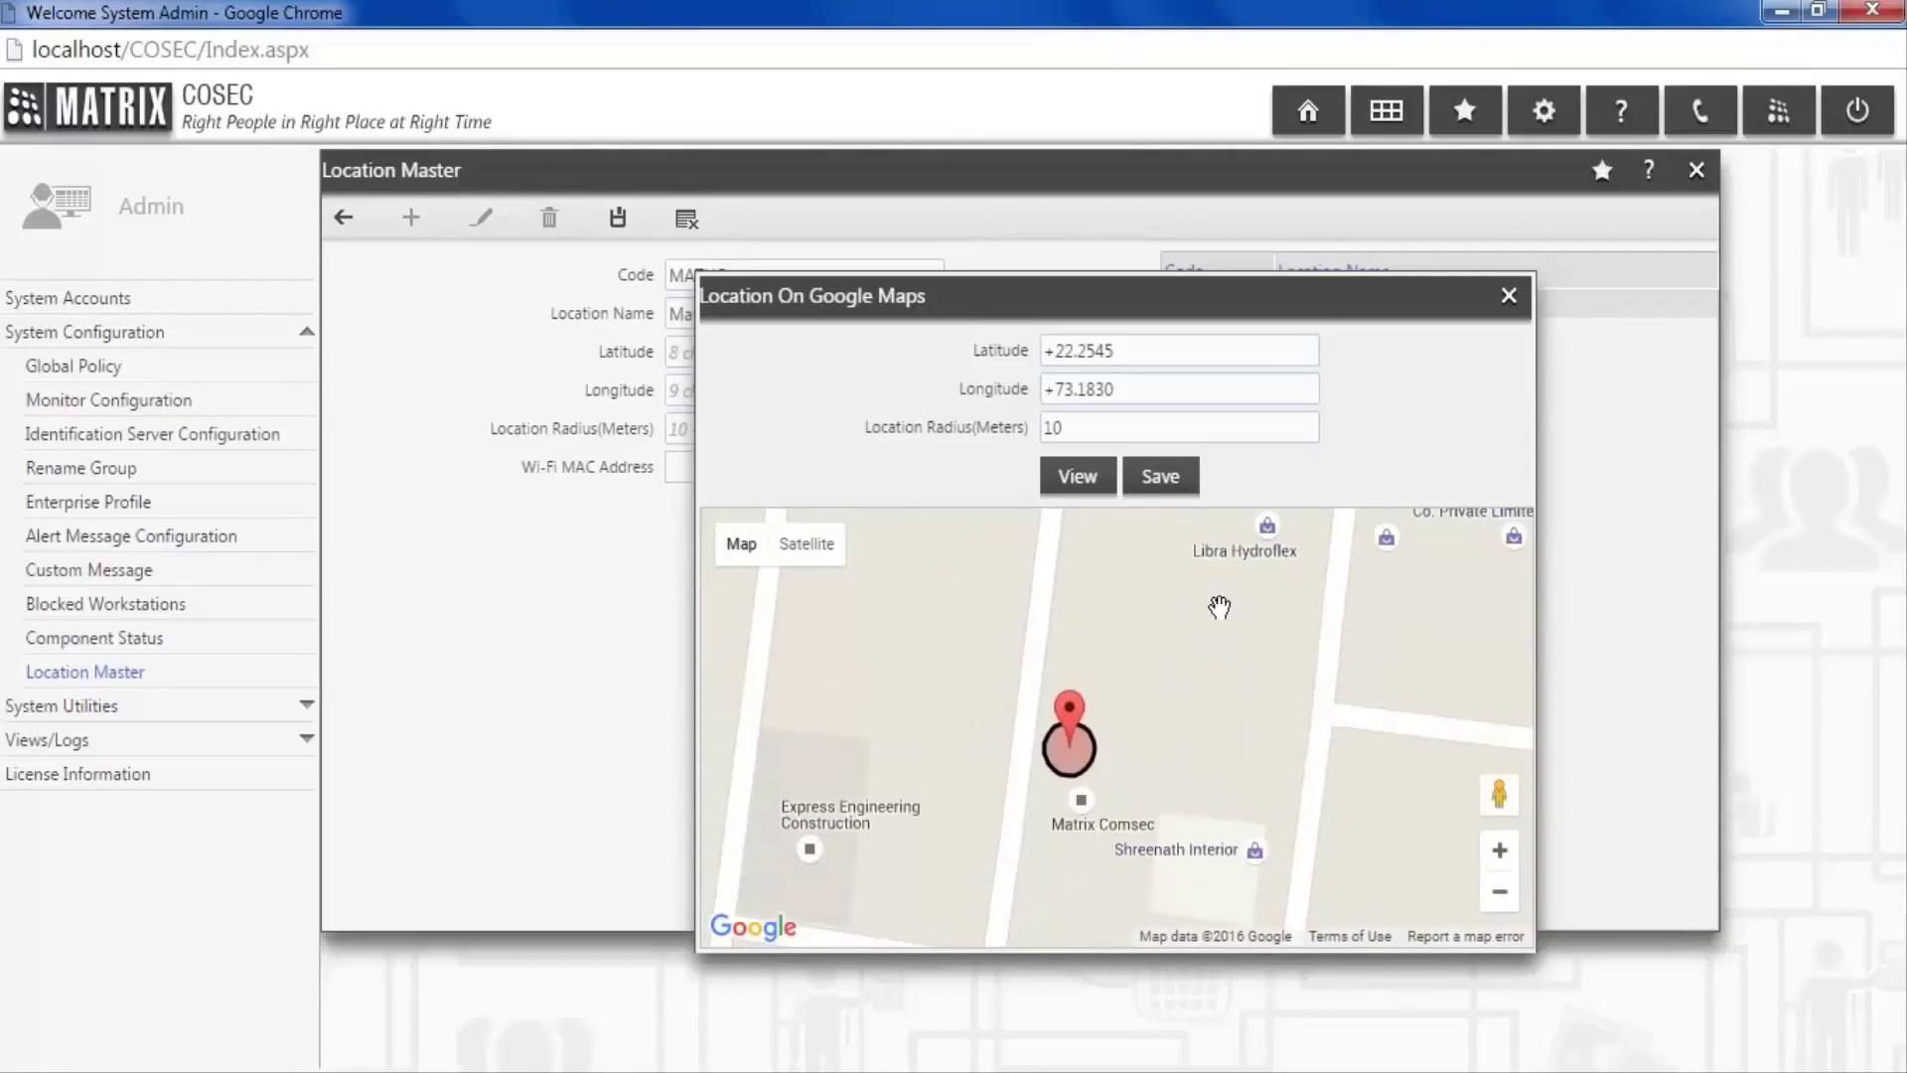
left_click(1500, 851)
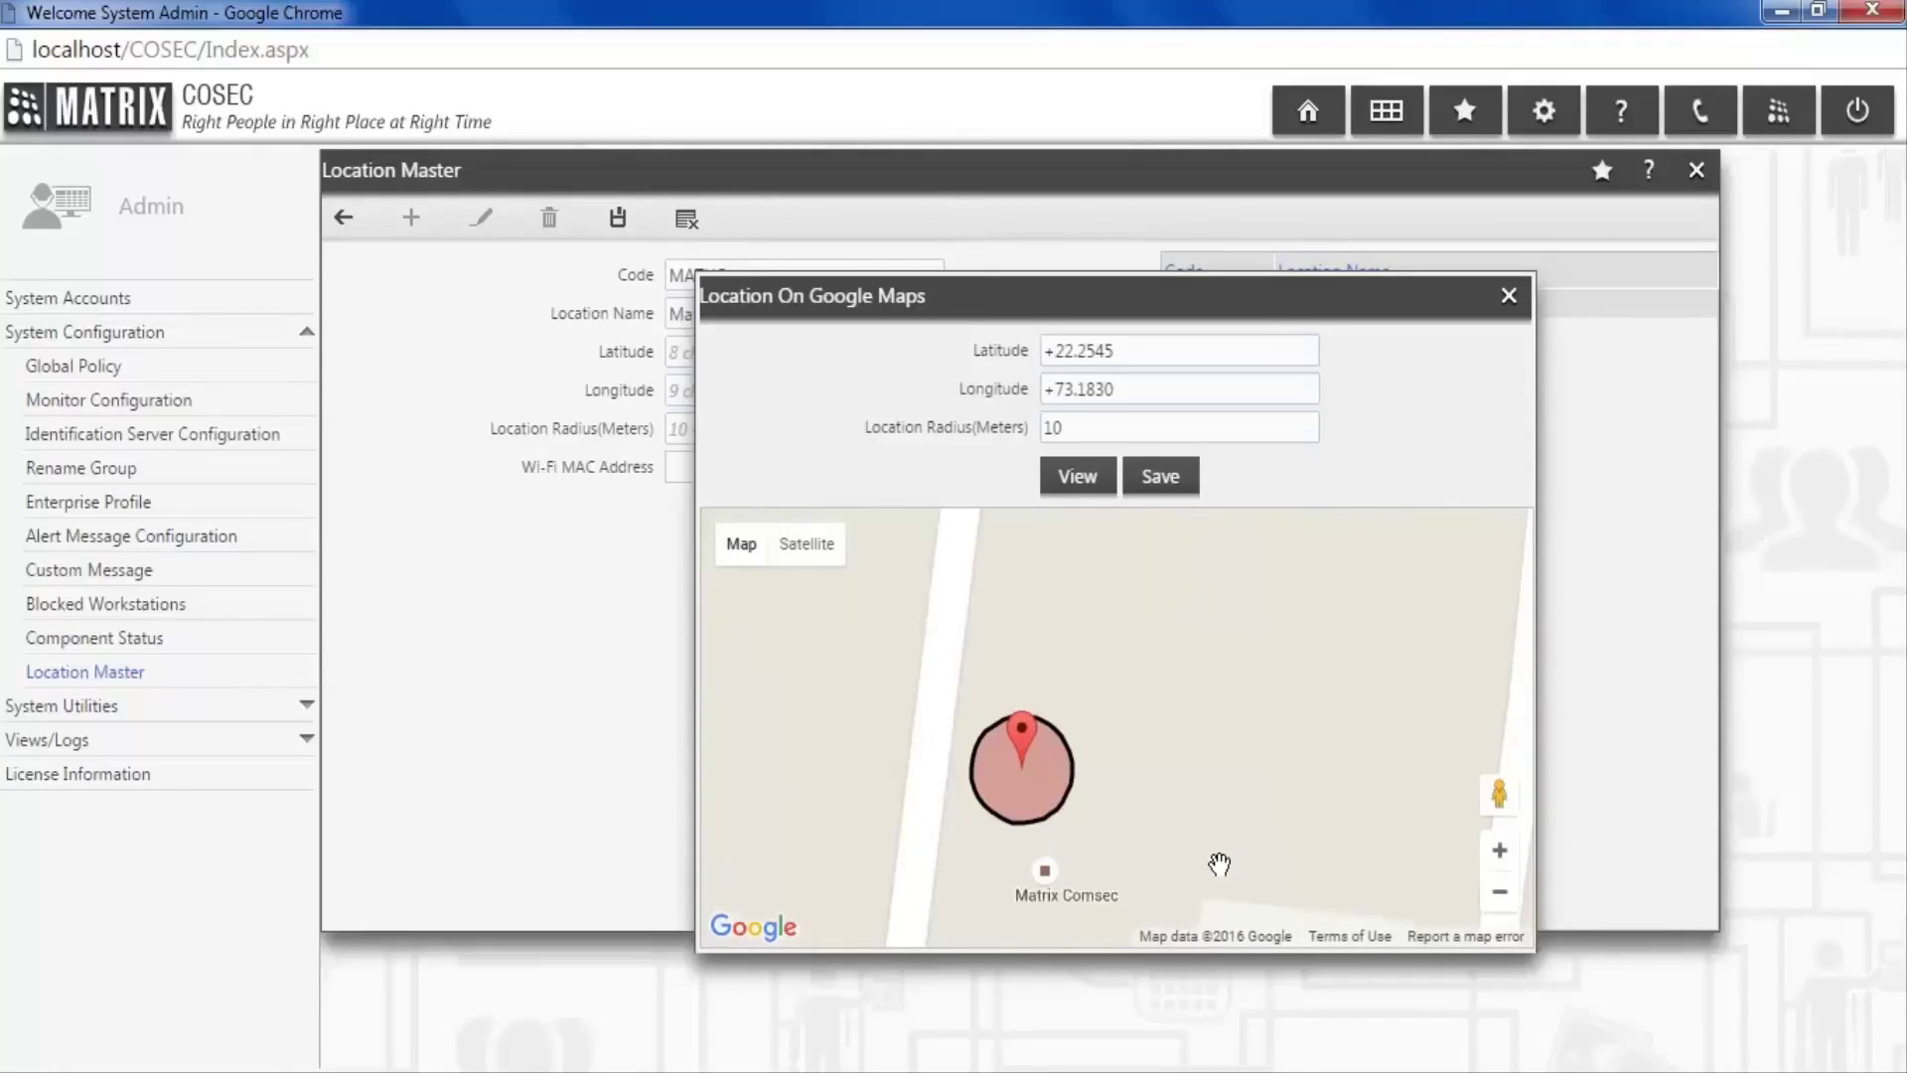
left_click_drag(1220, 864, 1312, 642)
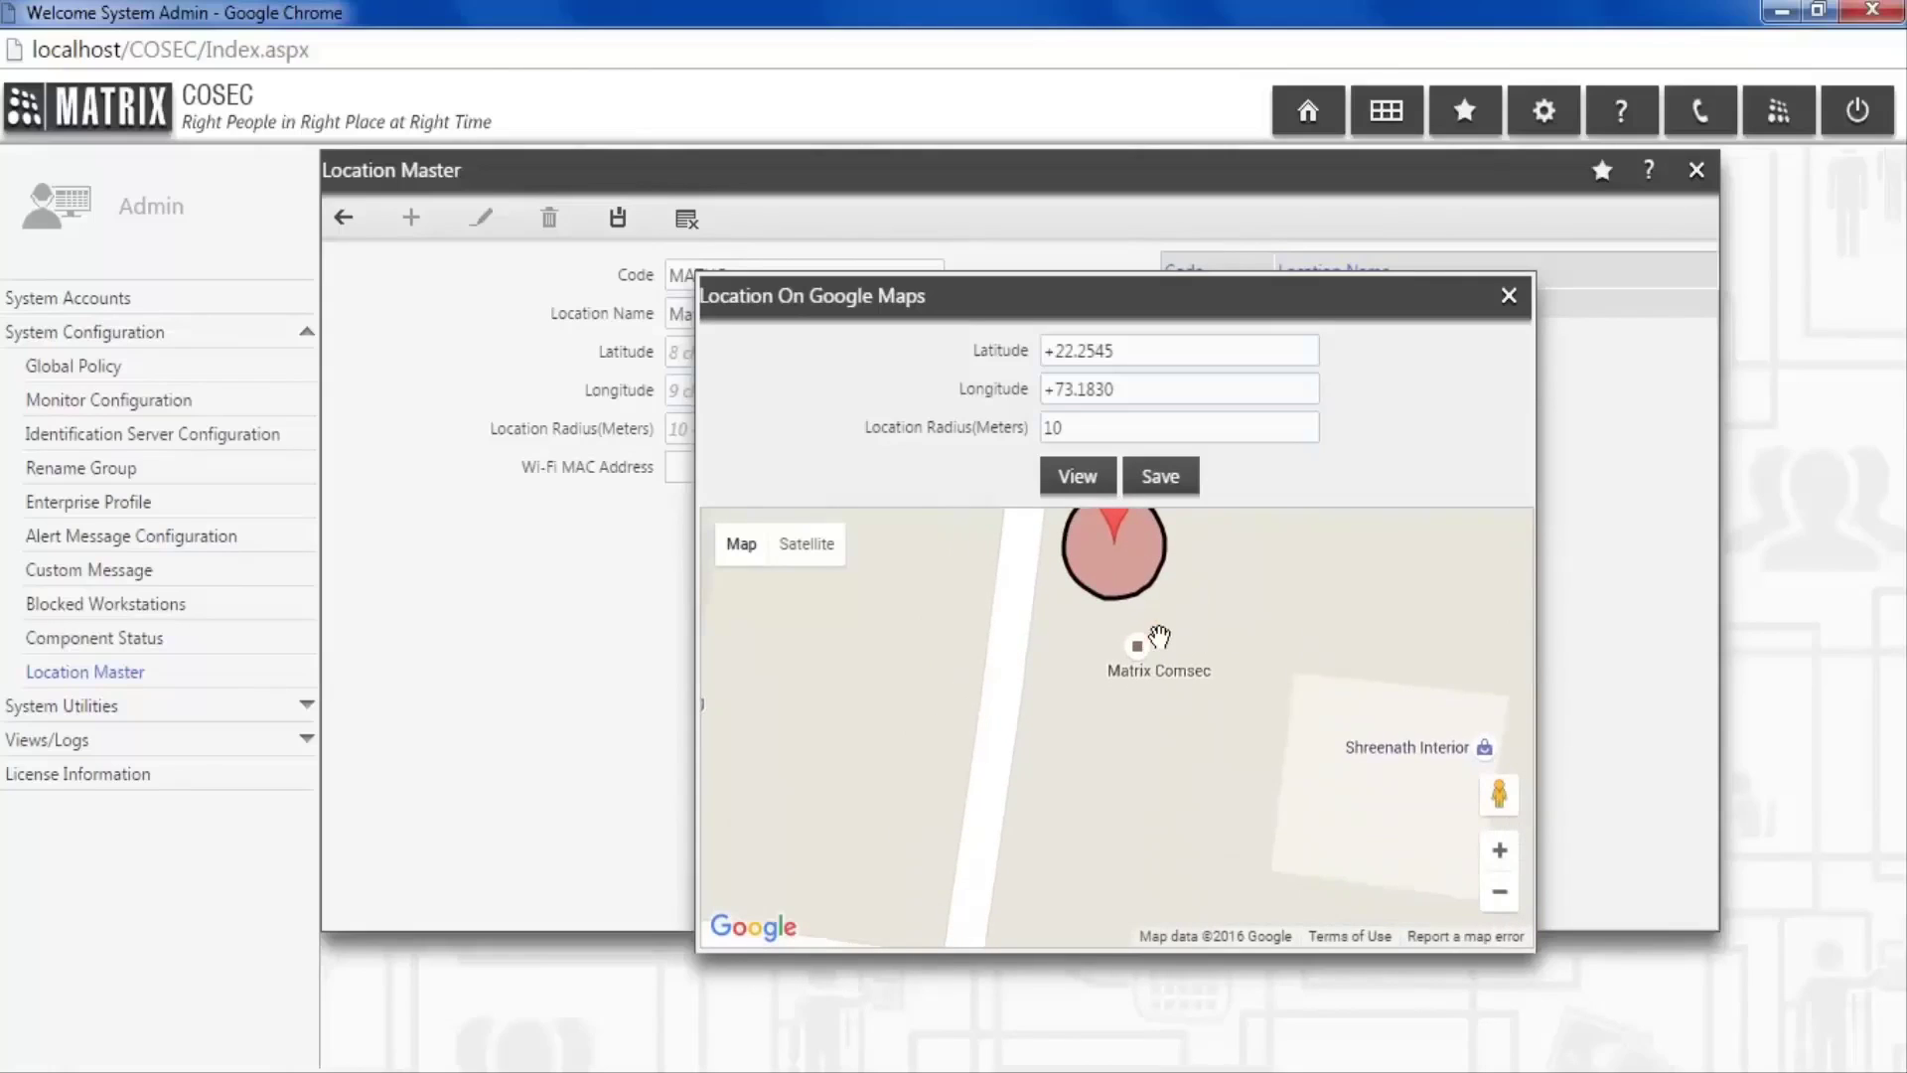
left_click(1159, 636)
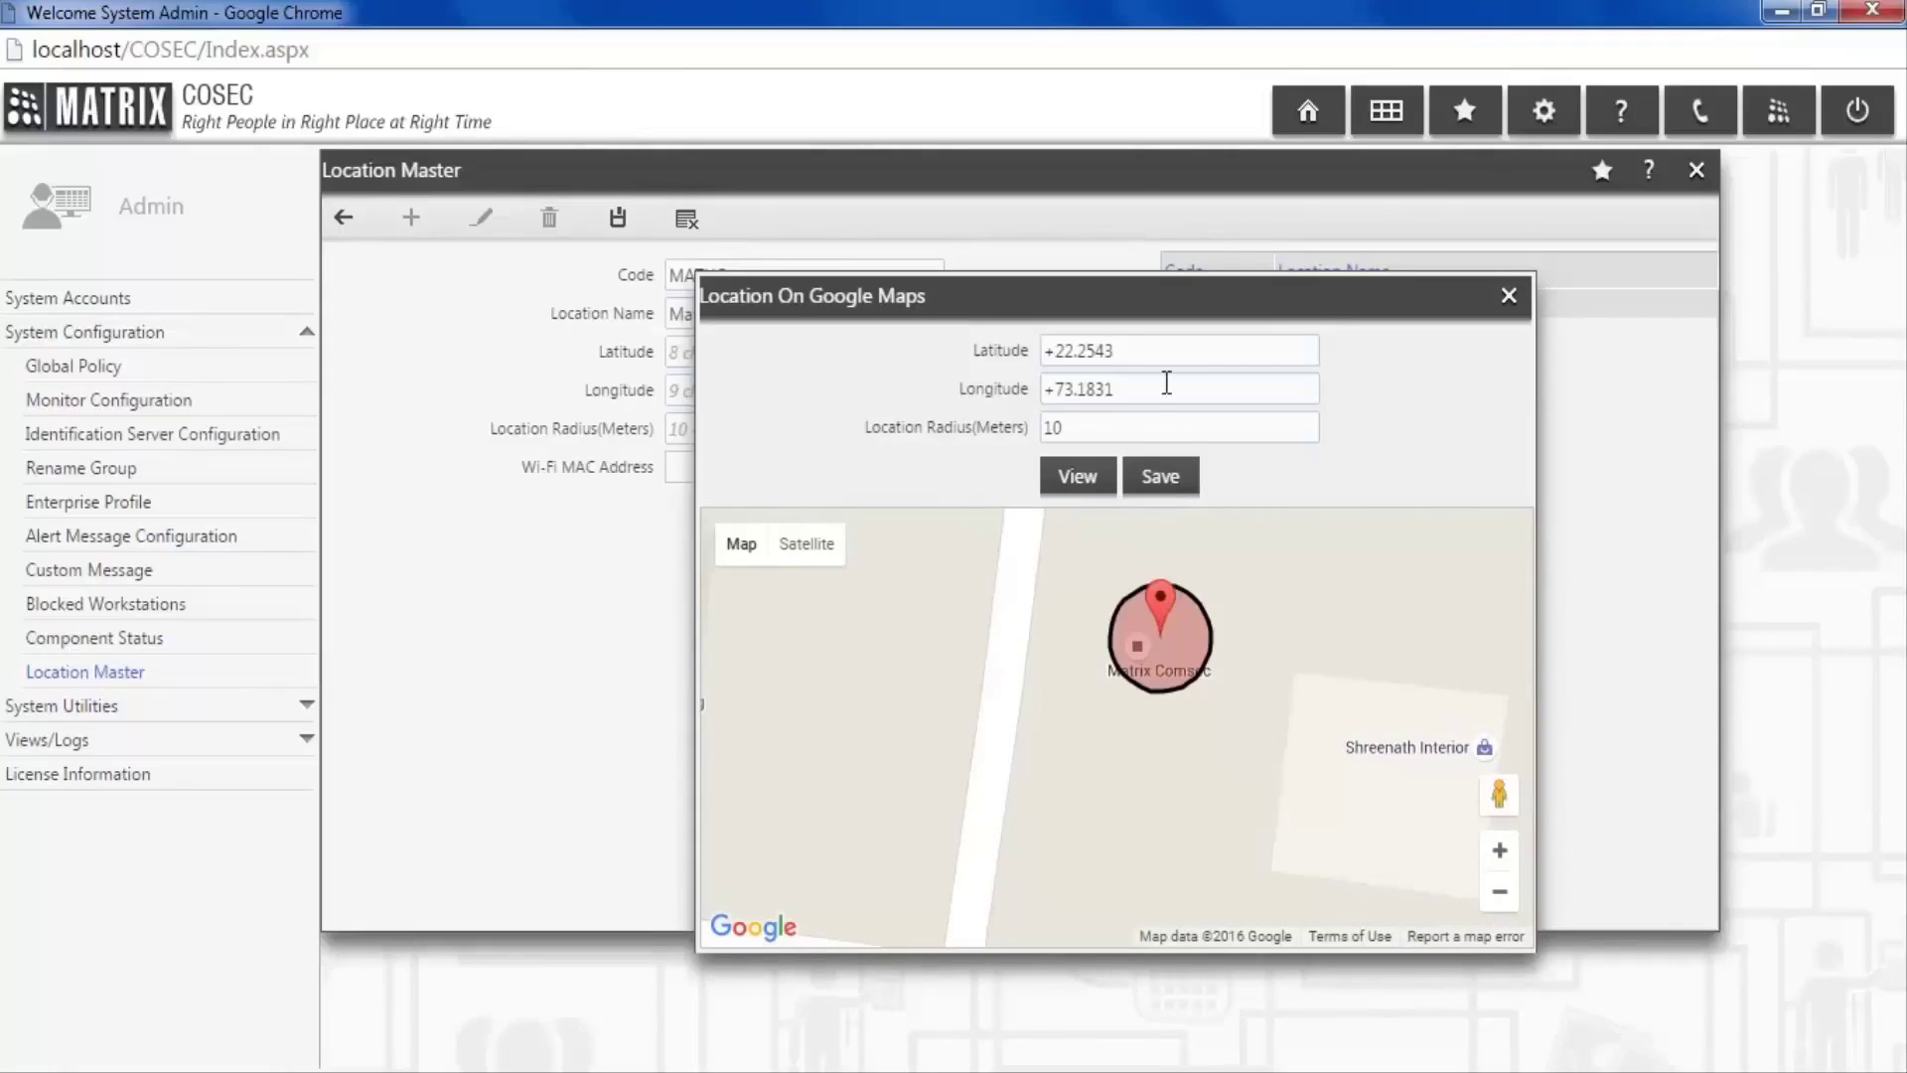
left_click(1144, 477)
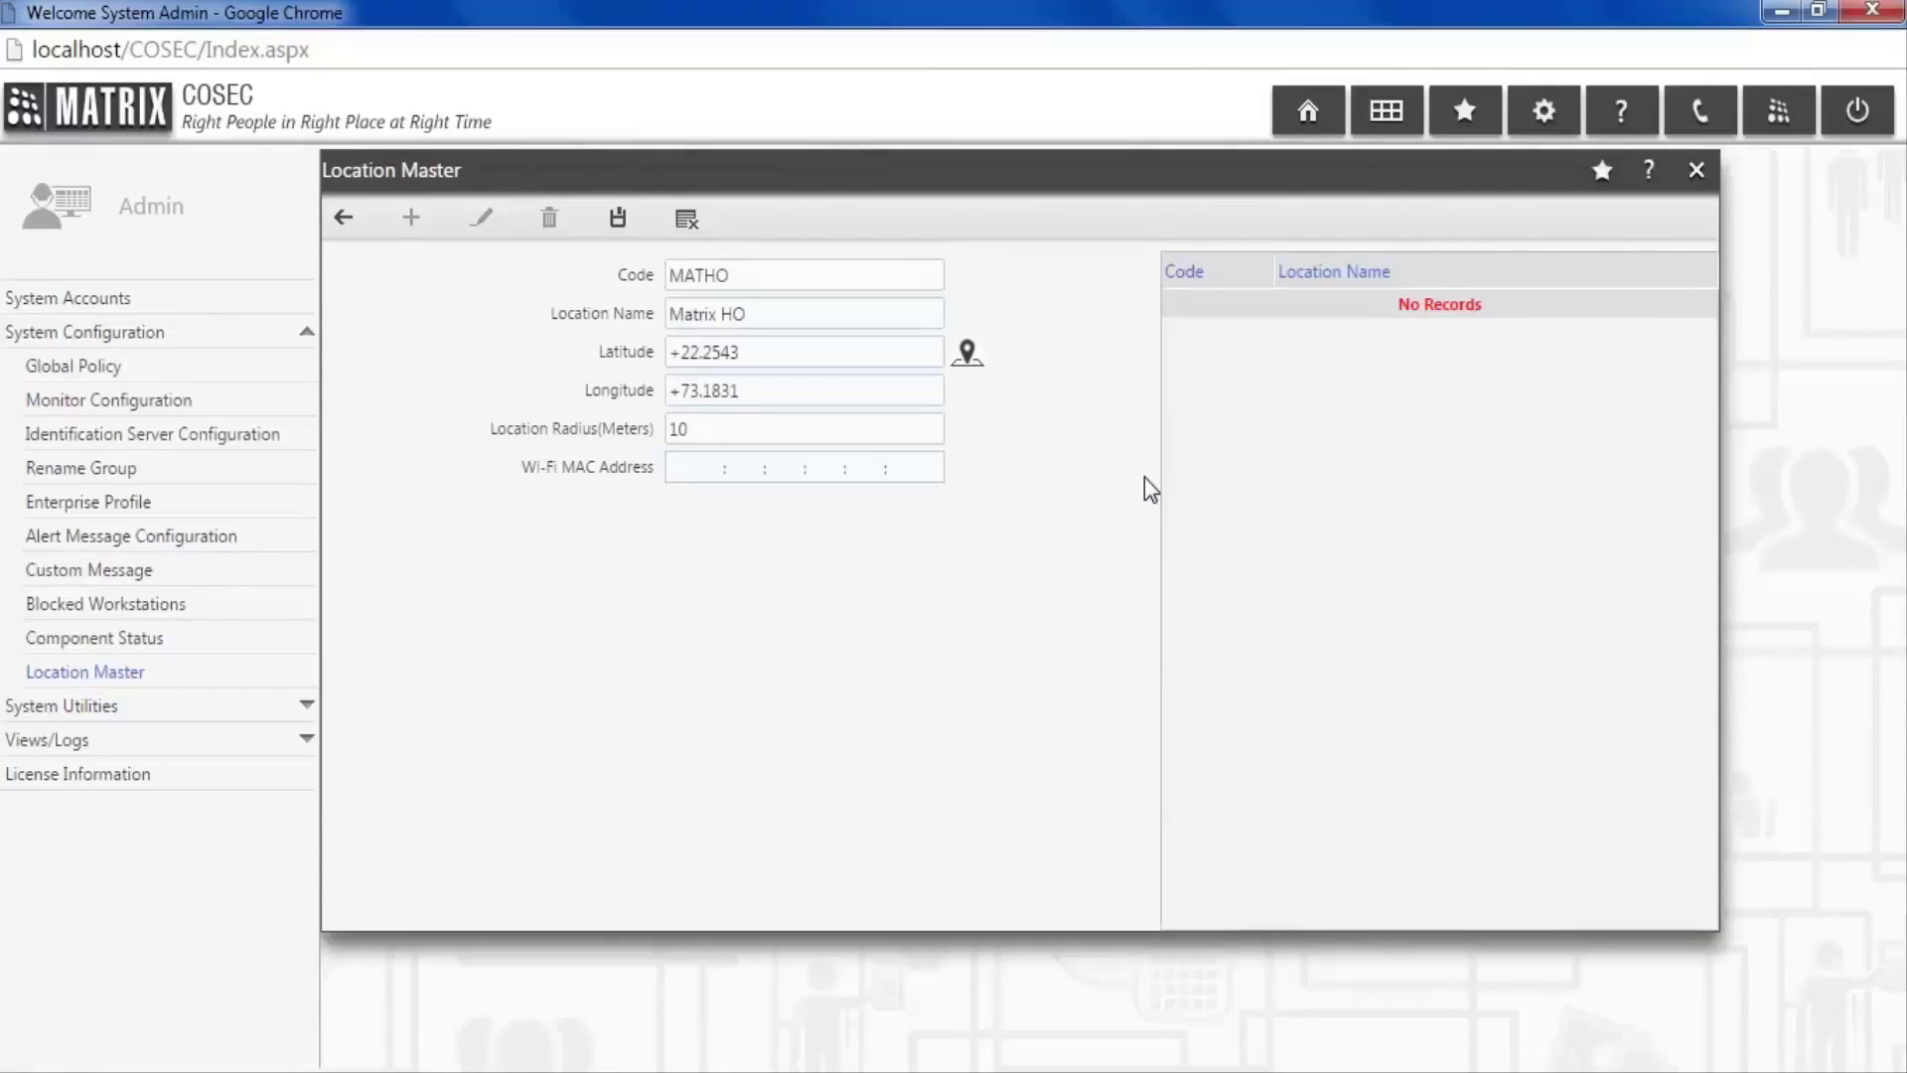
Keep the location radius at 10 meters and save the Matrix HO location record.
left_click(765, 434)
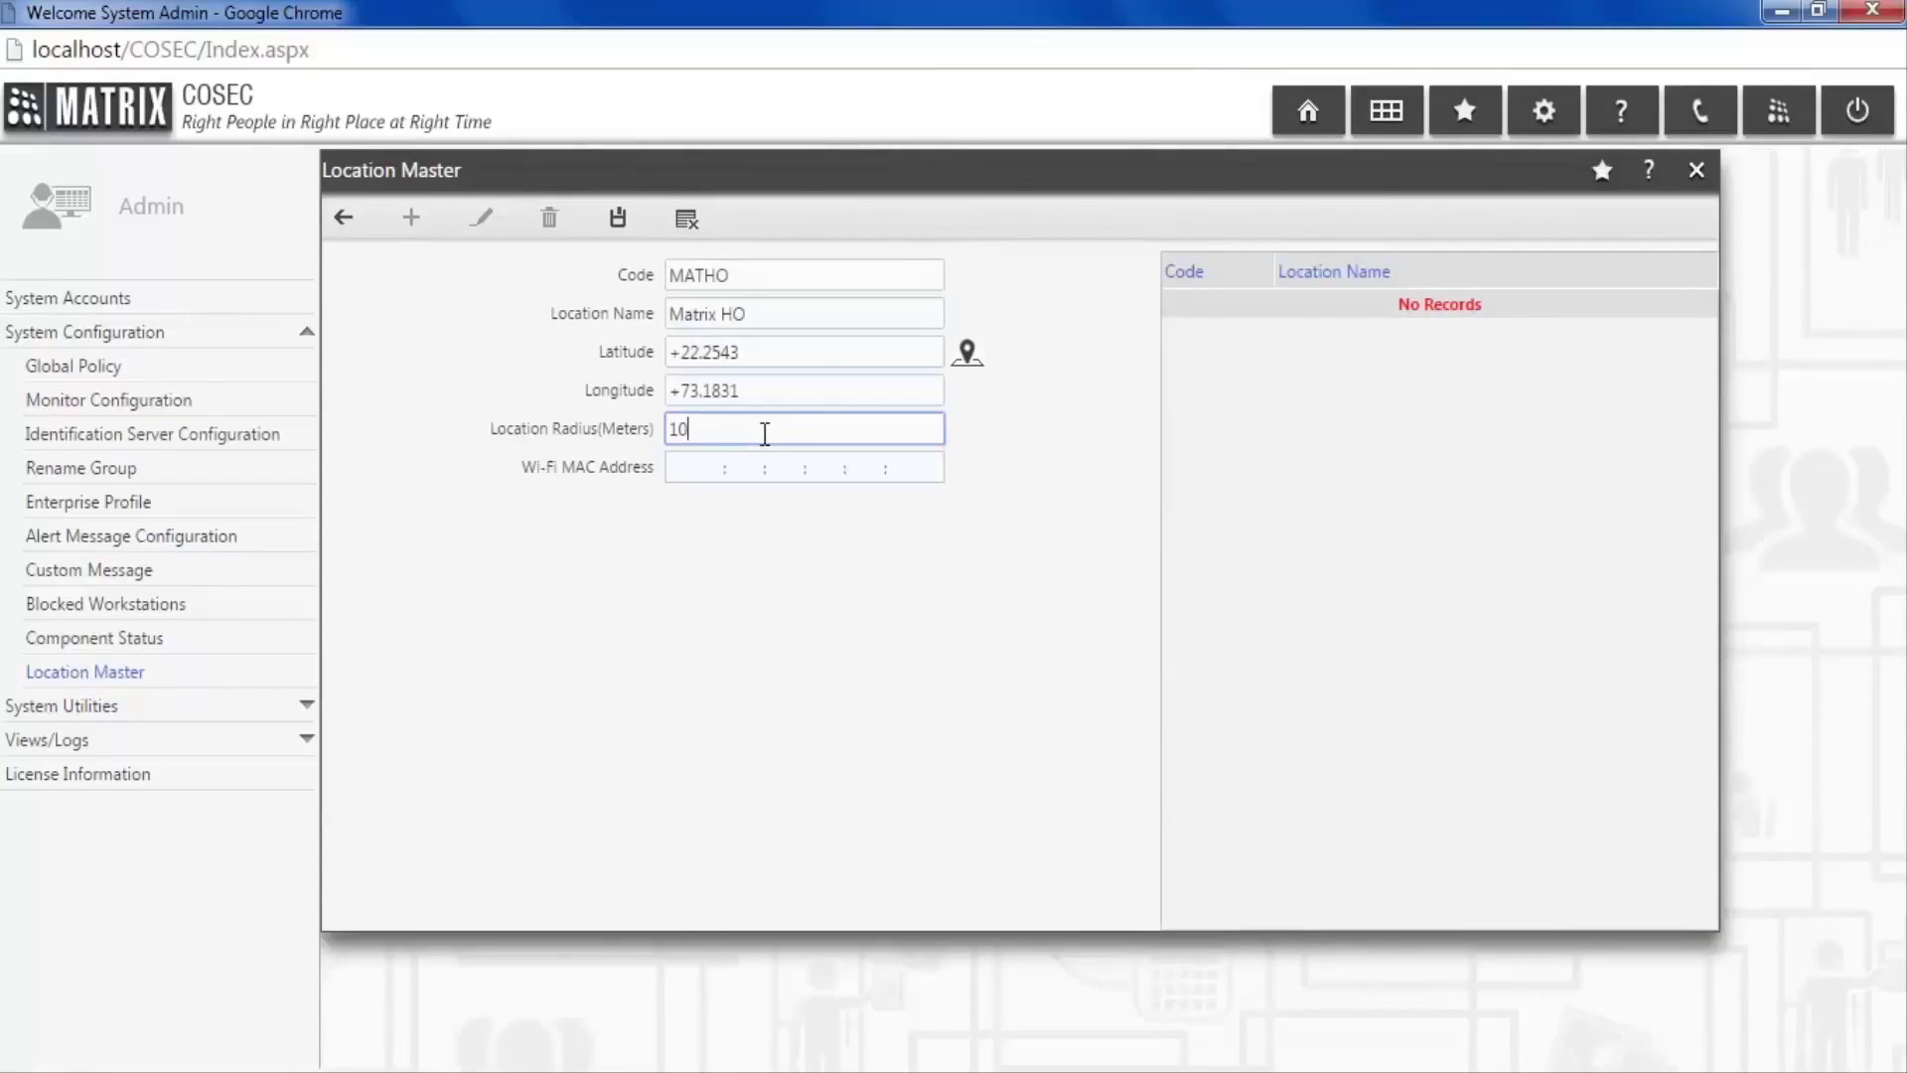
left_click(775, 539)
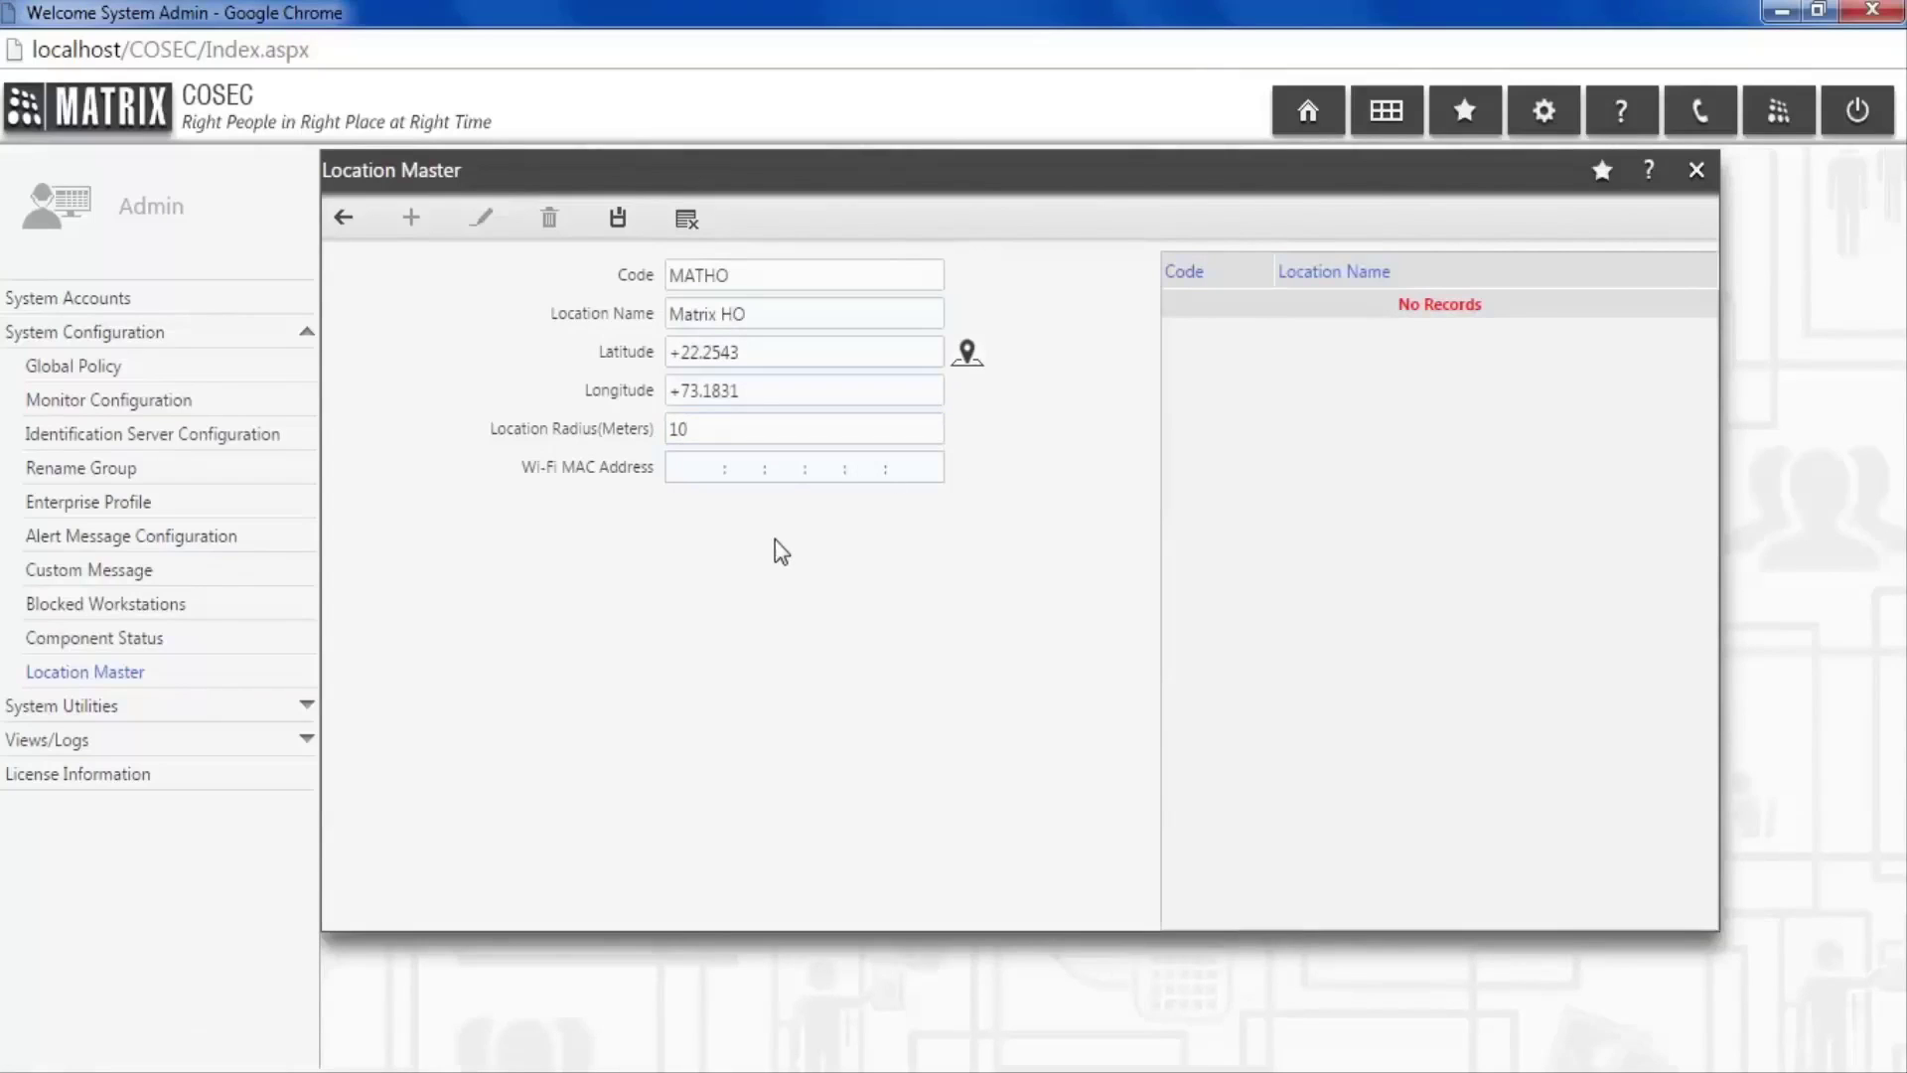
left_click(639, 240)
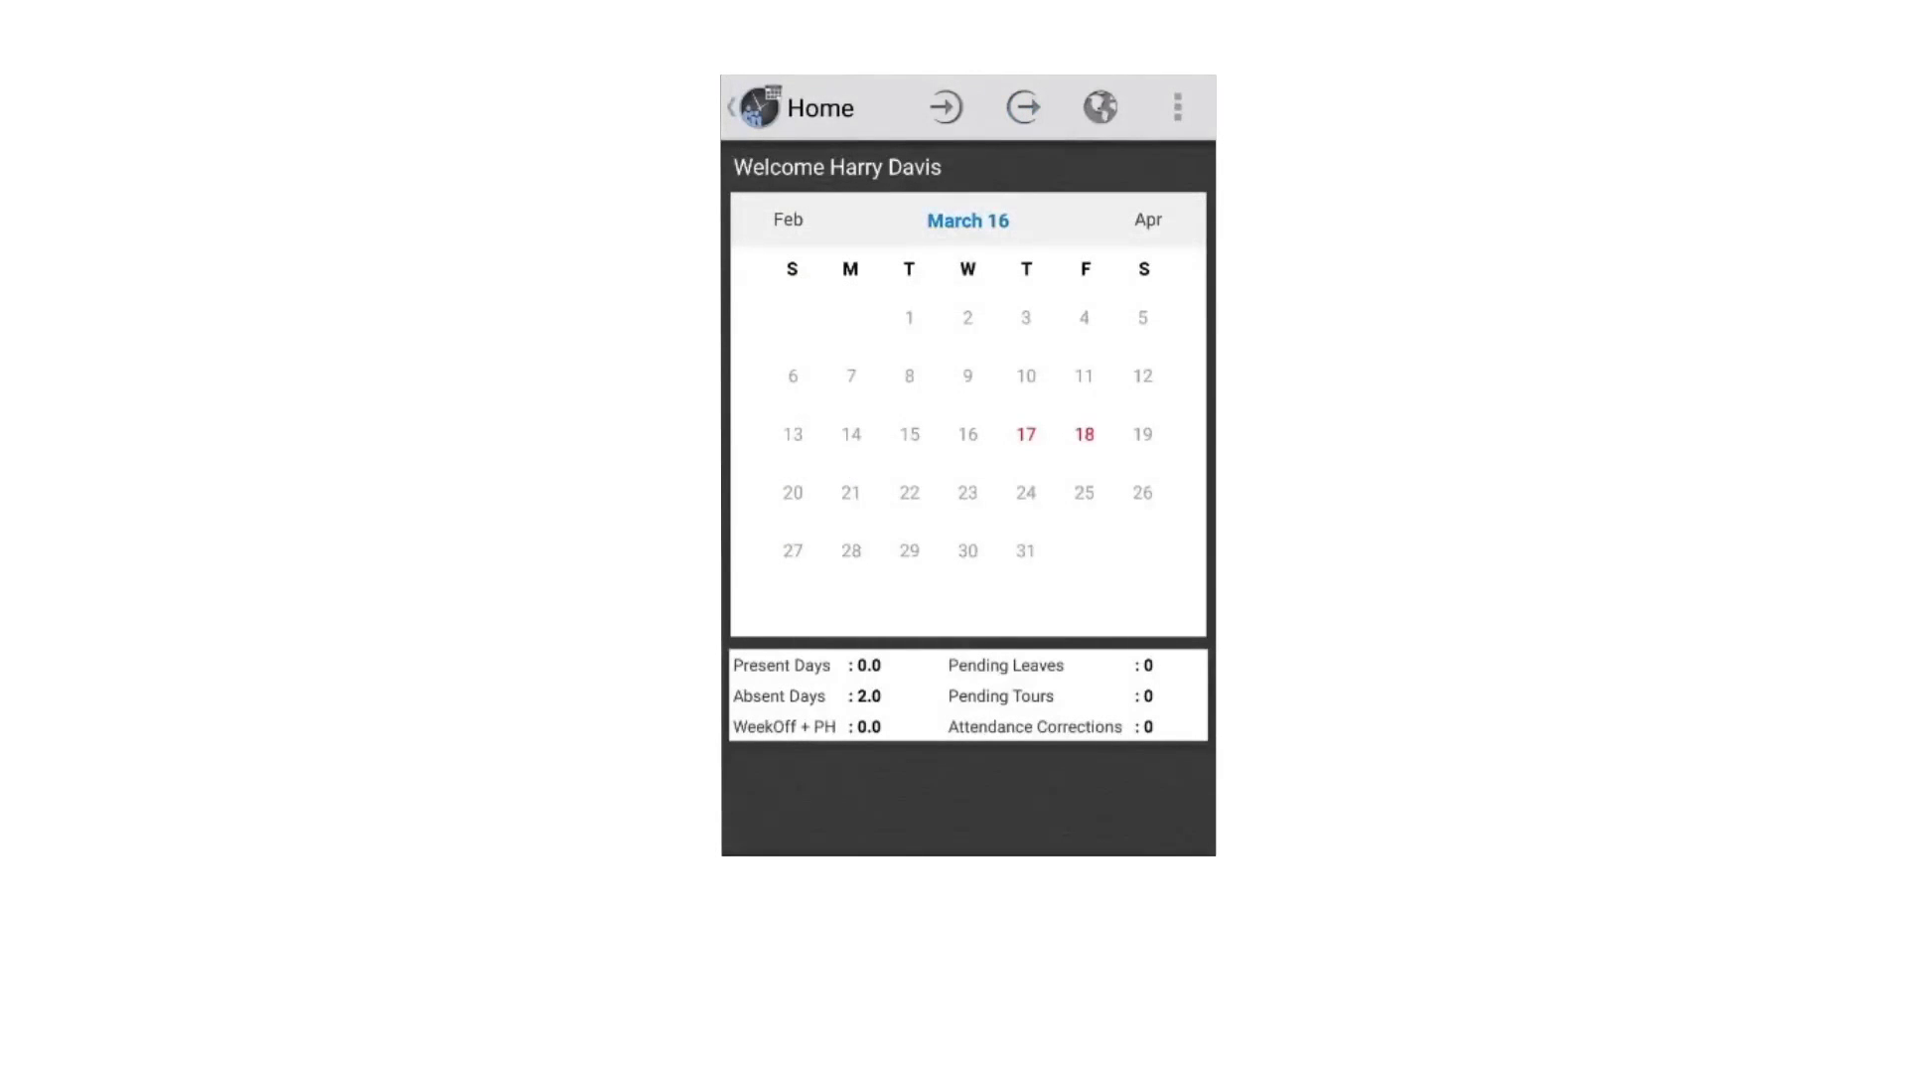
In the COSEC APTA mobile app, mark a Regular - OUT punch at the Matrix HO location.
left_click(1023, 106)
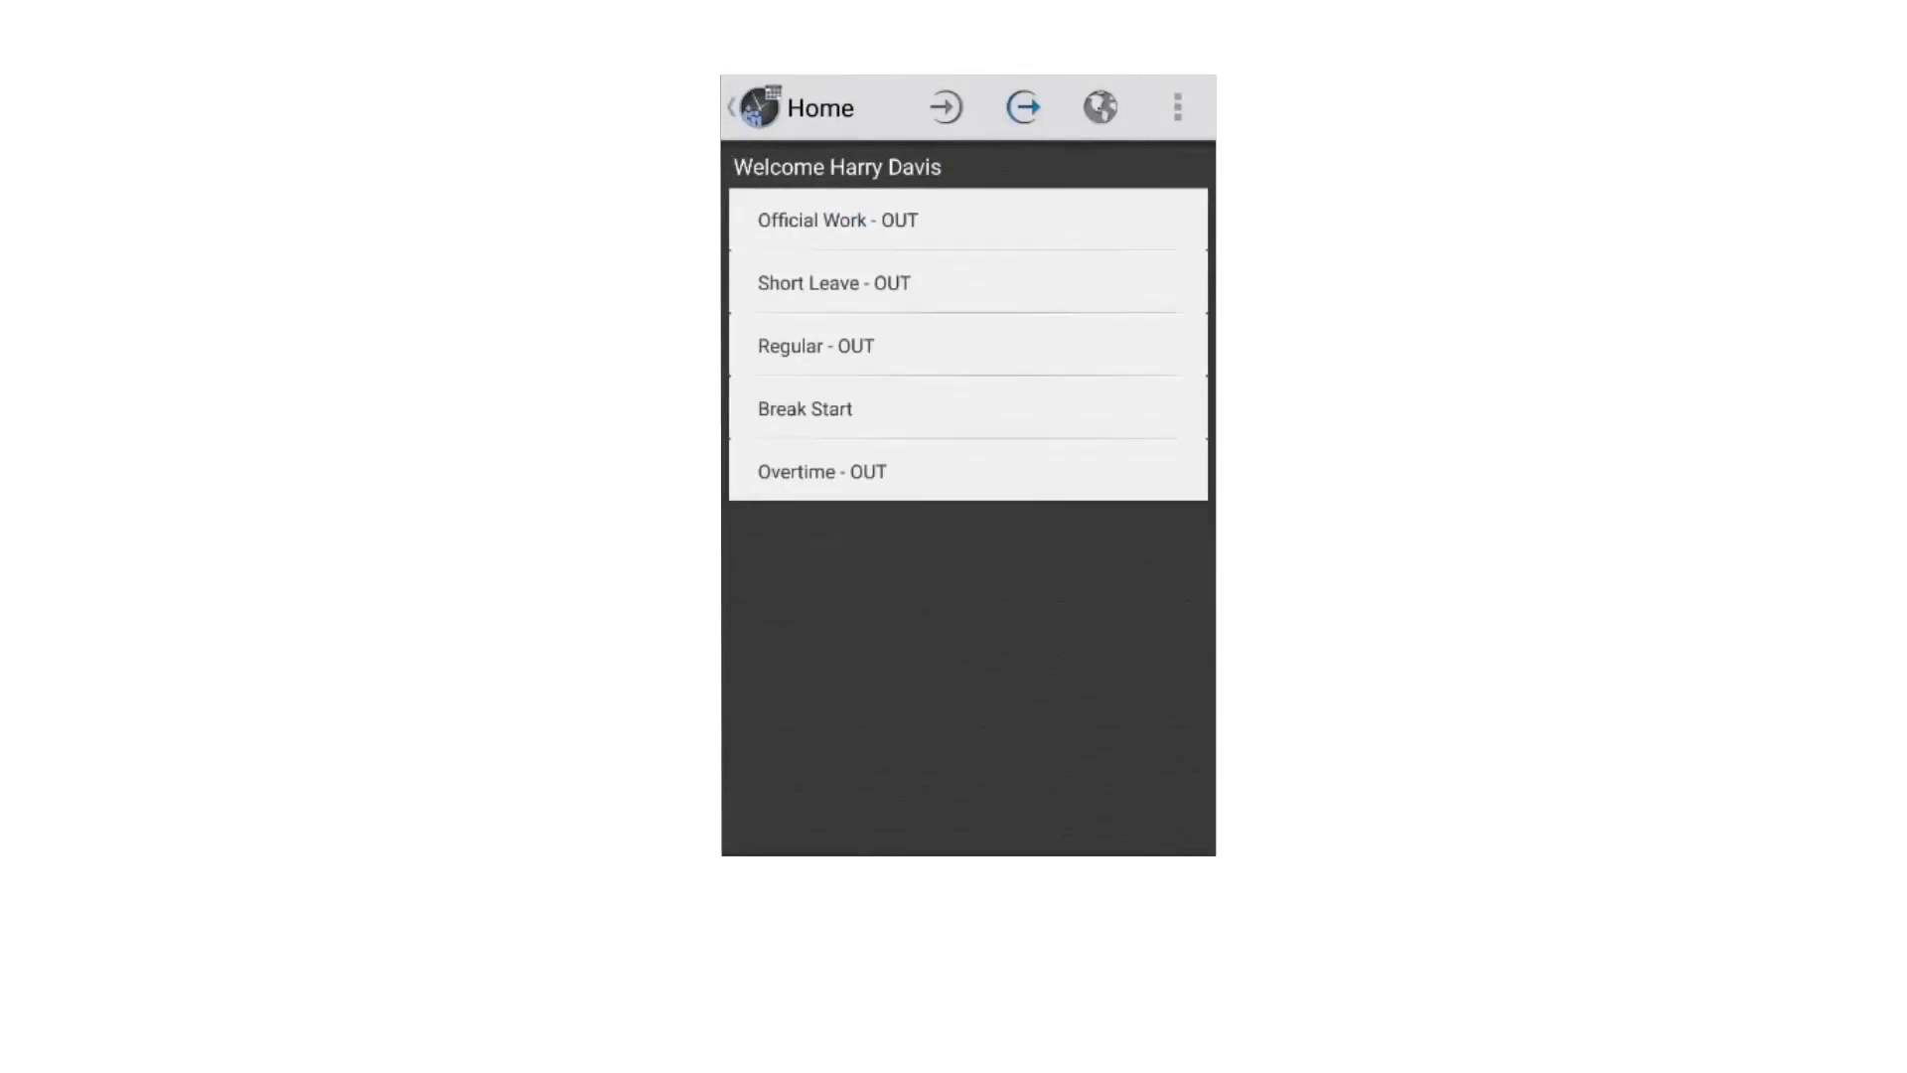
left_click(816, 346)
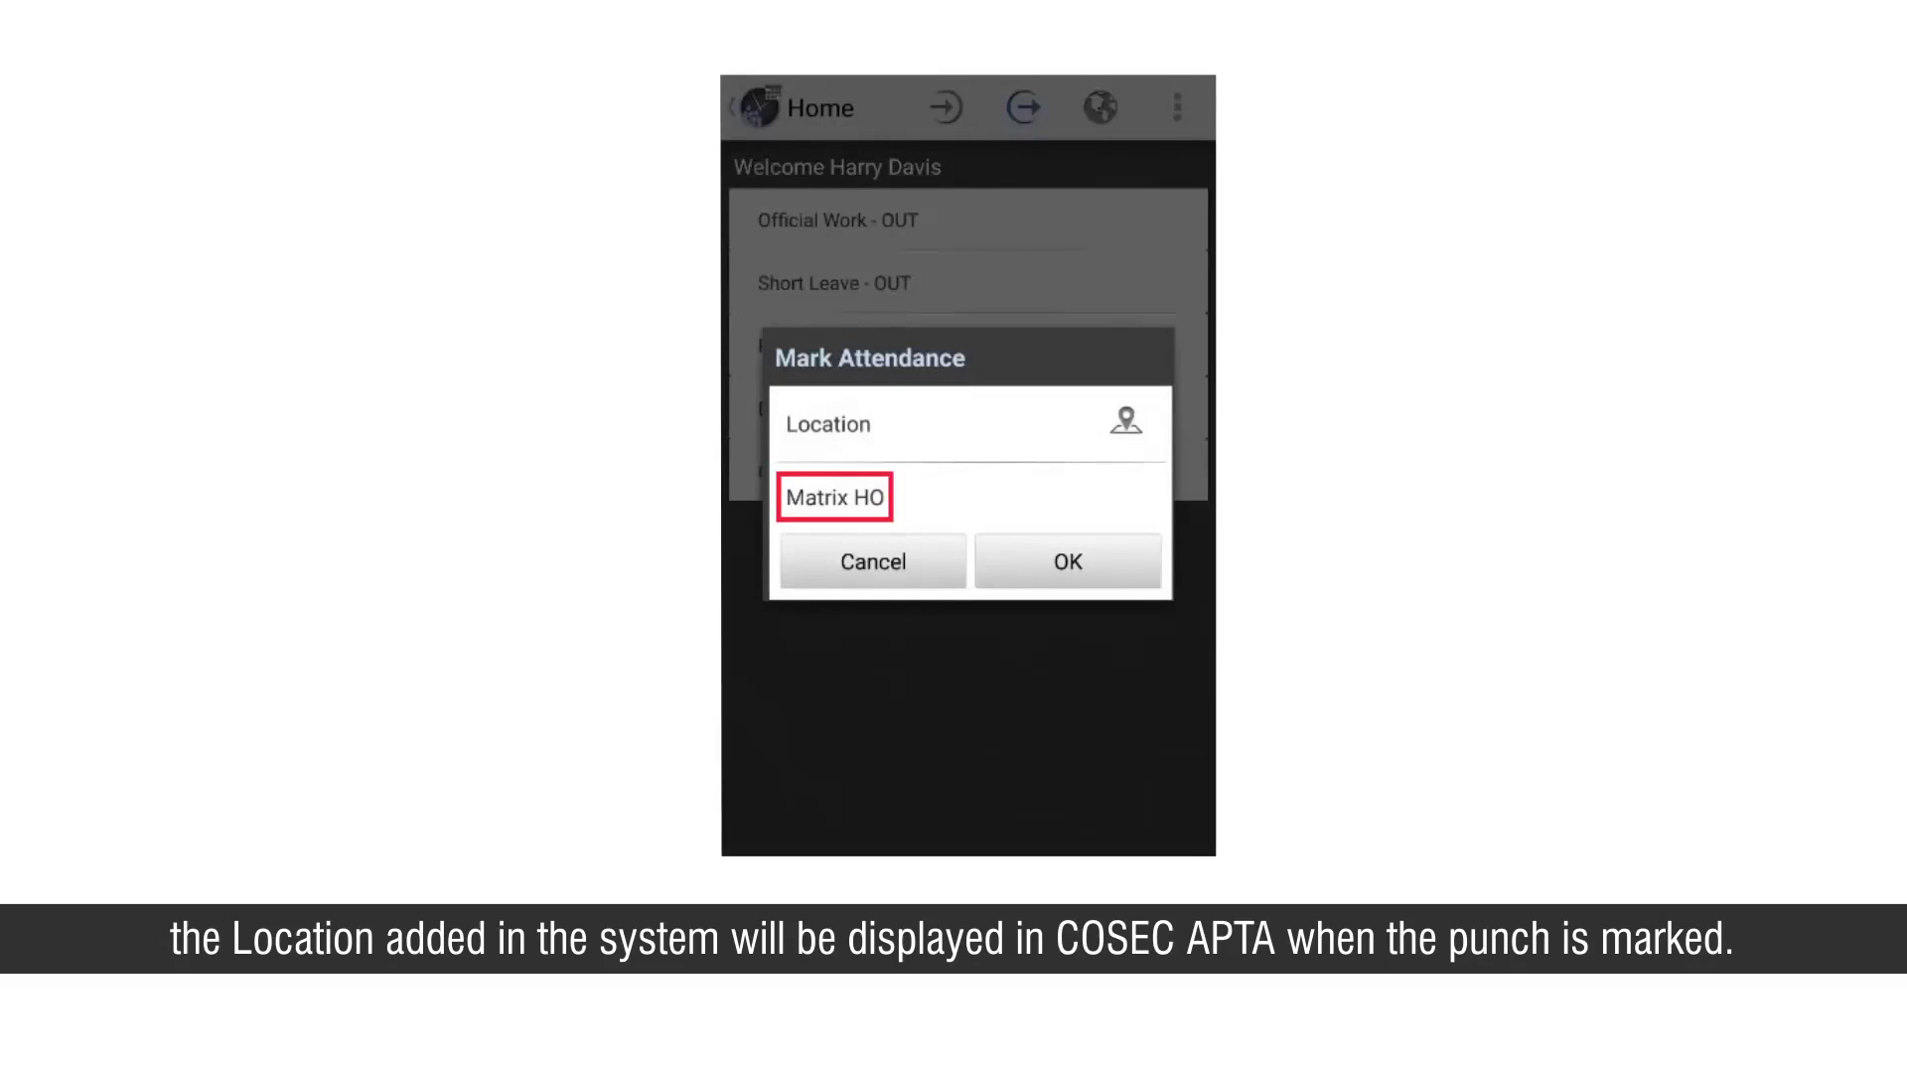
left_click(1068, 561)
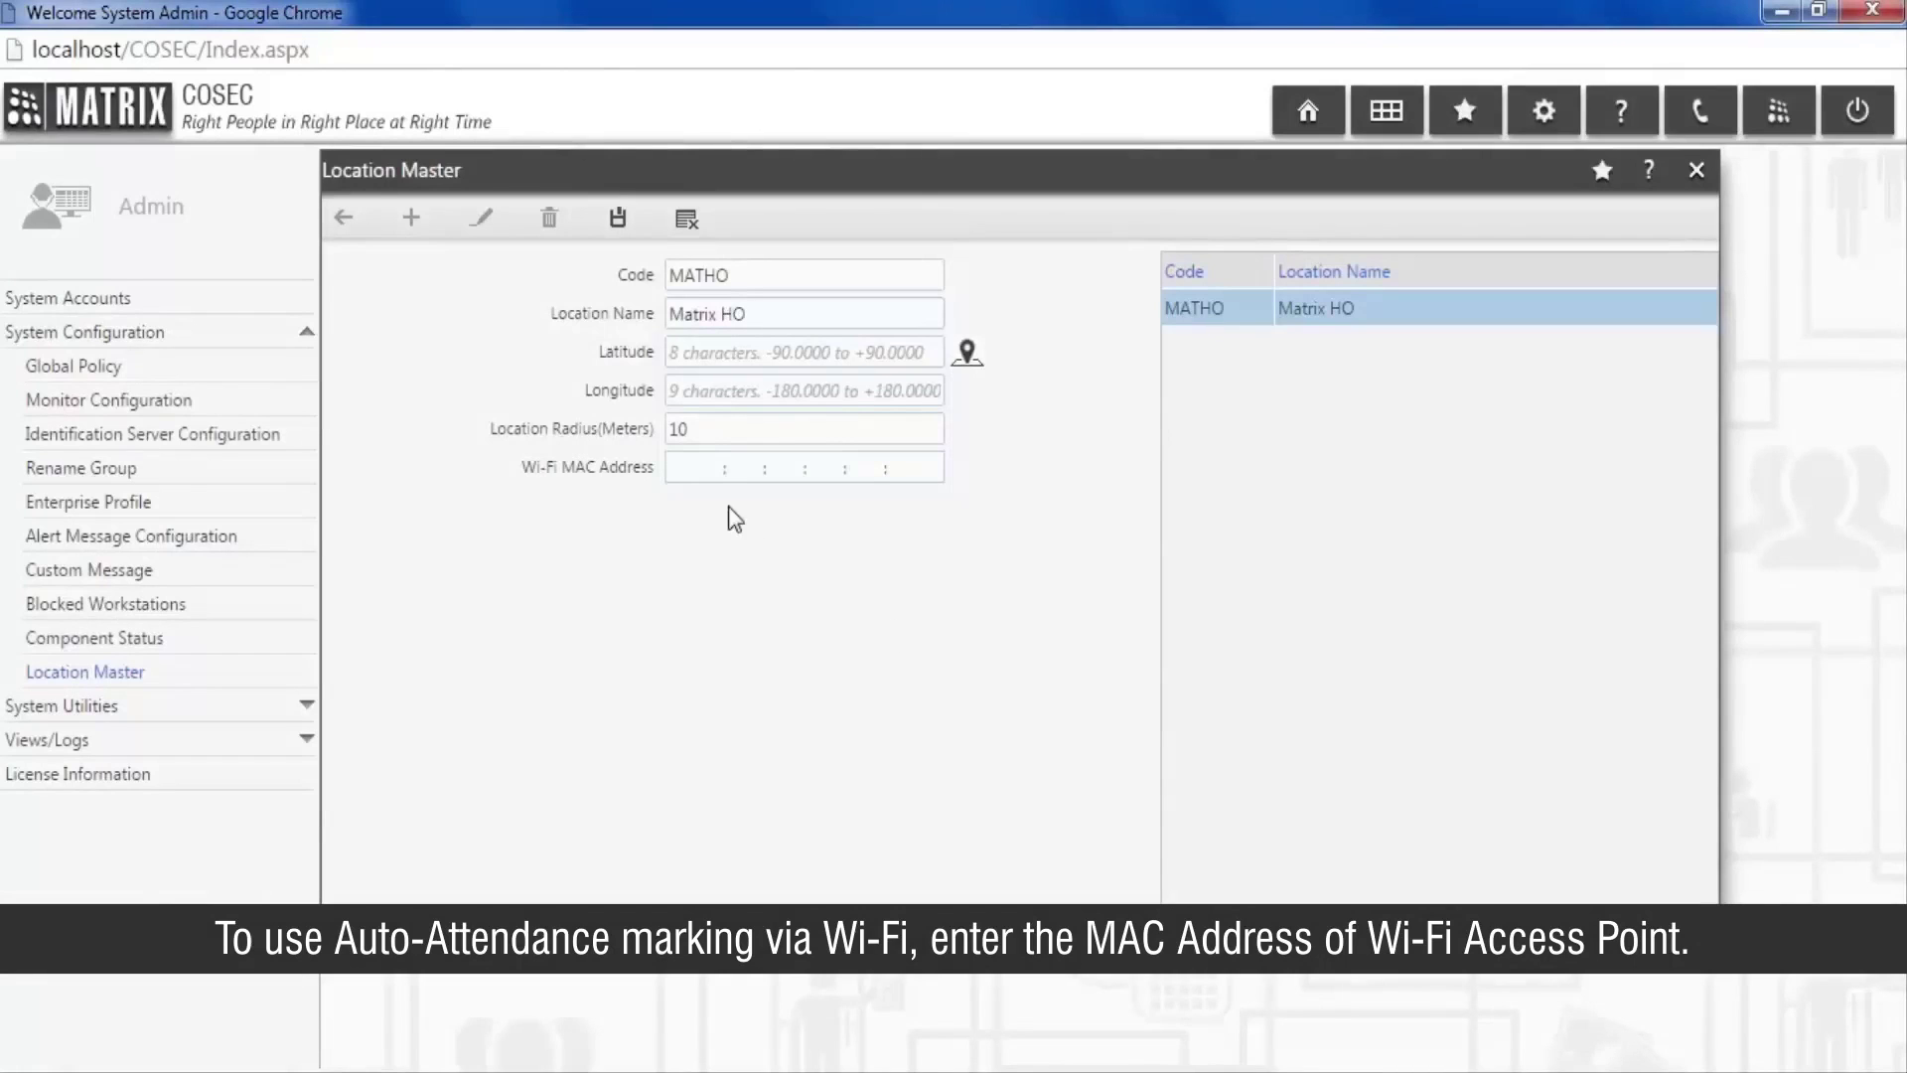
Back in the COSEC web Location Master, set the MATHO location's Wi-Fi MAC Address to 00:22:6B:FF:24:12 and save.
left_click(700, 474)
type("0022")
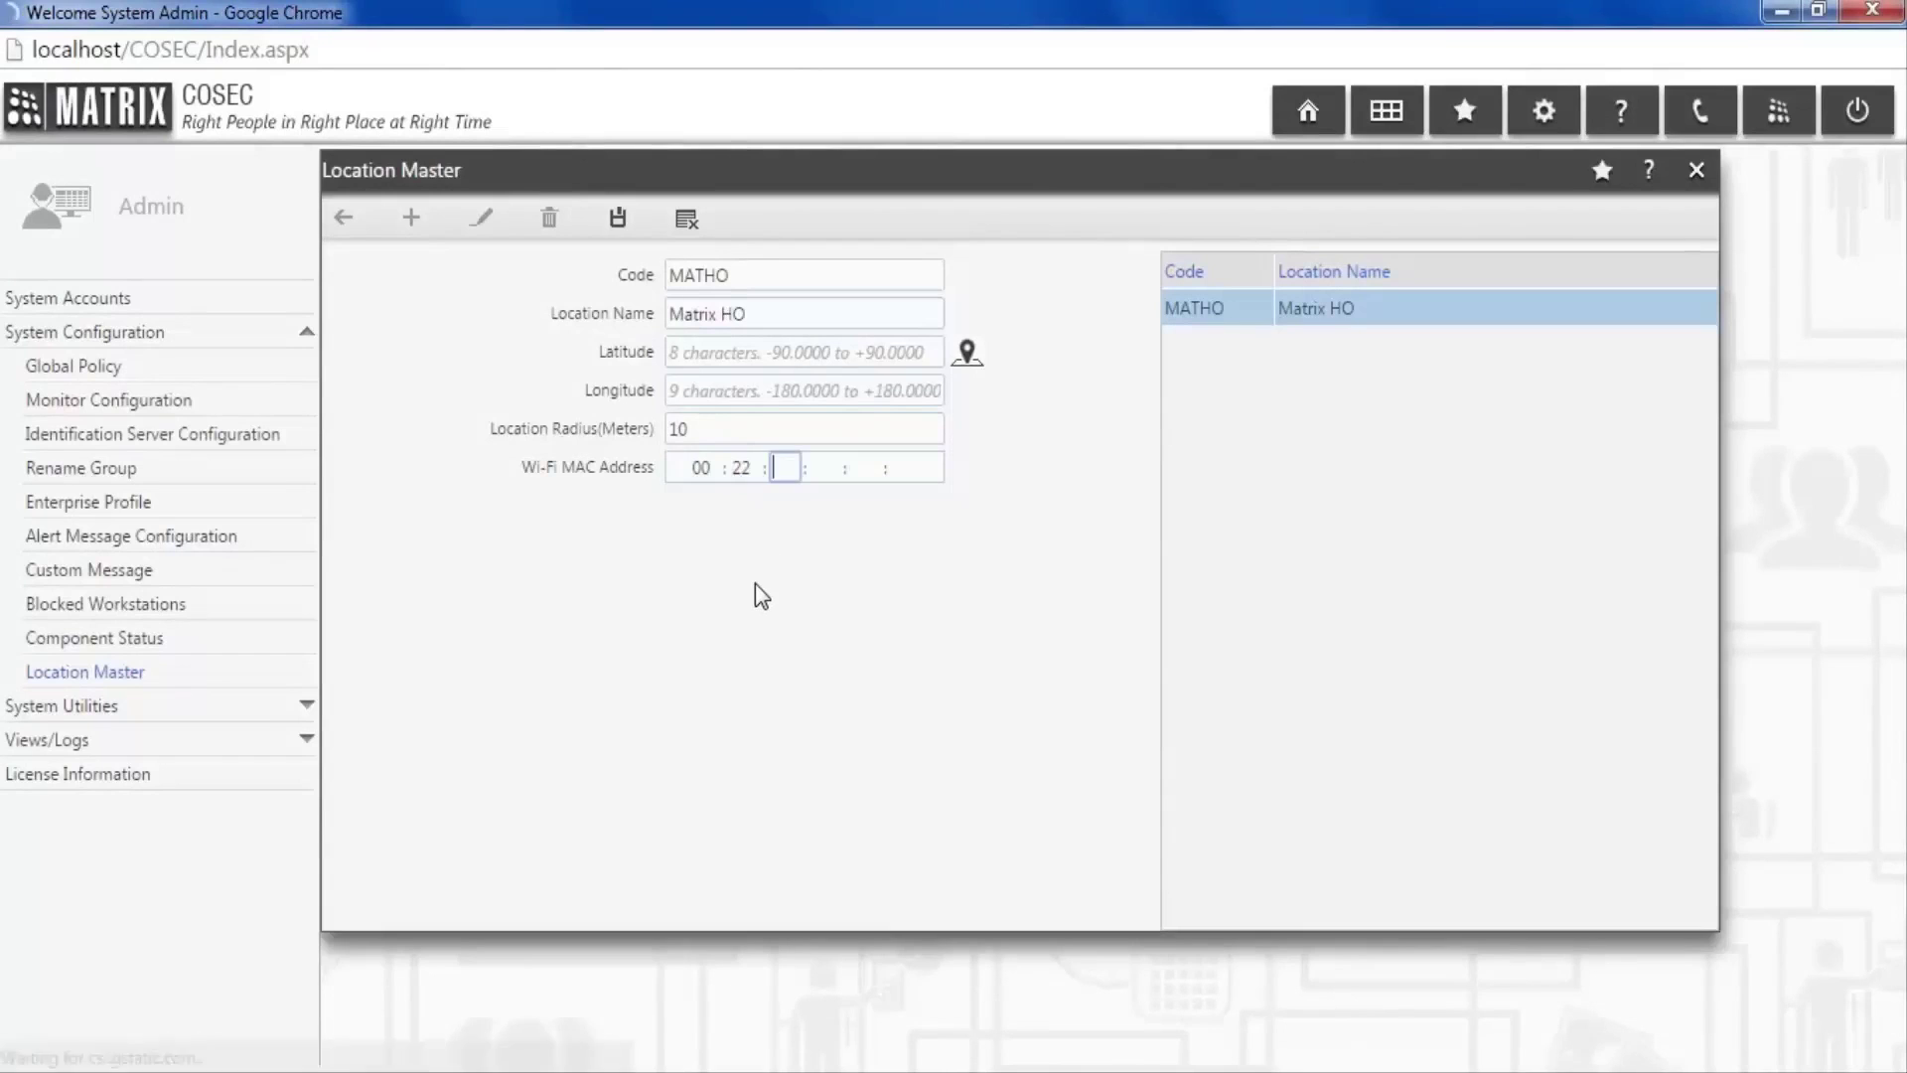
type("6b")
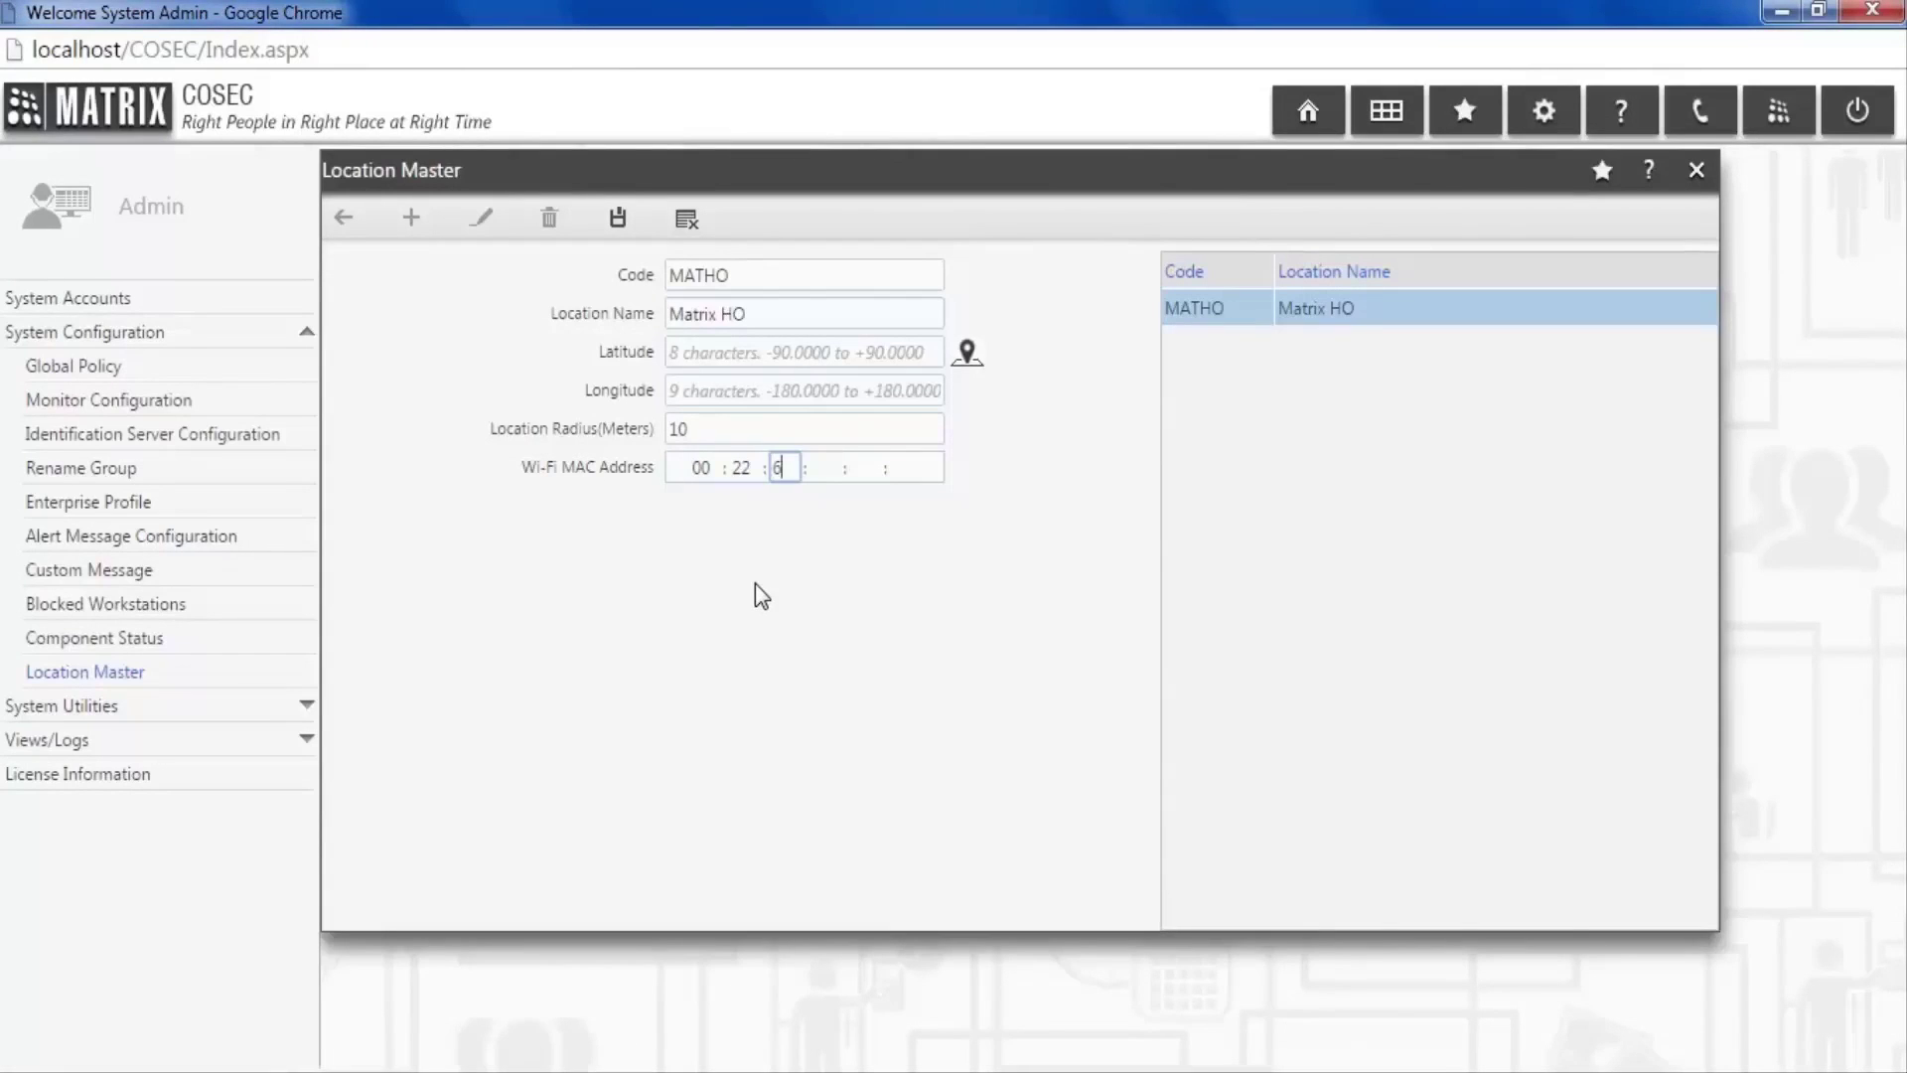
type("f")
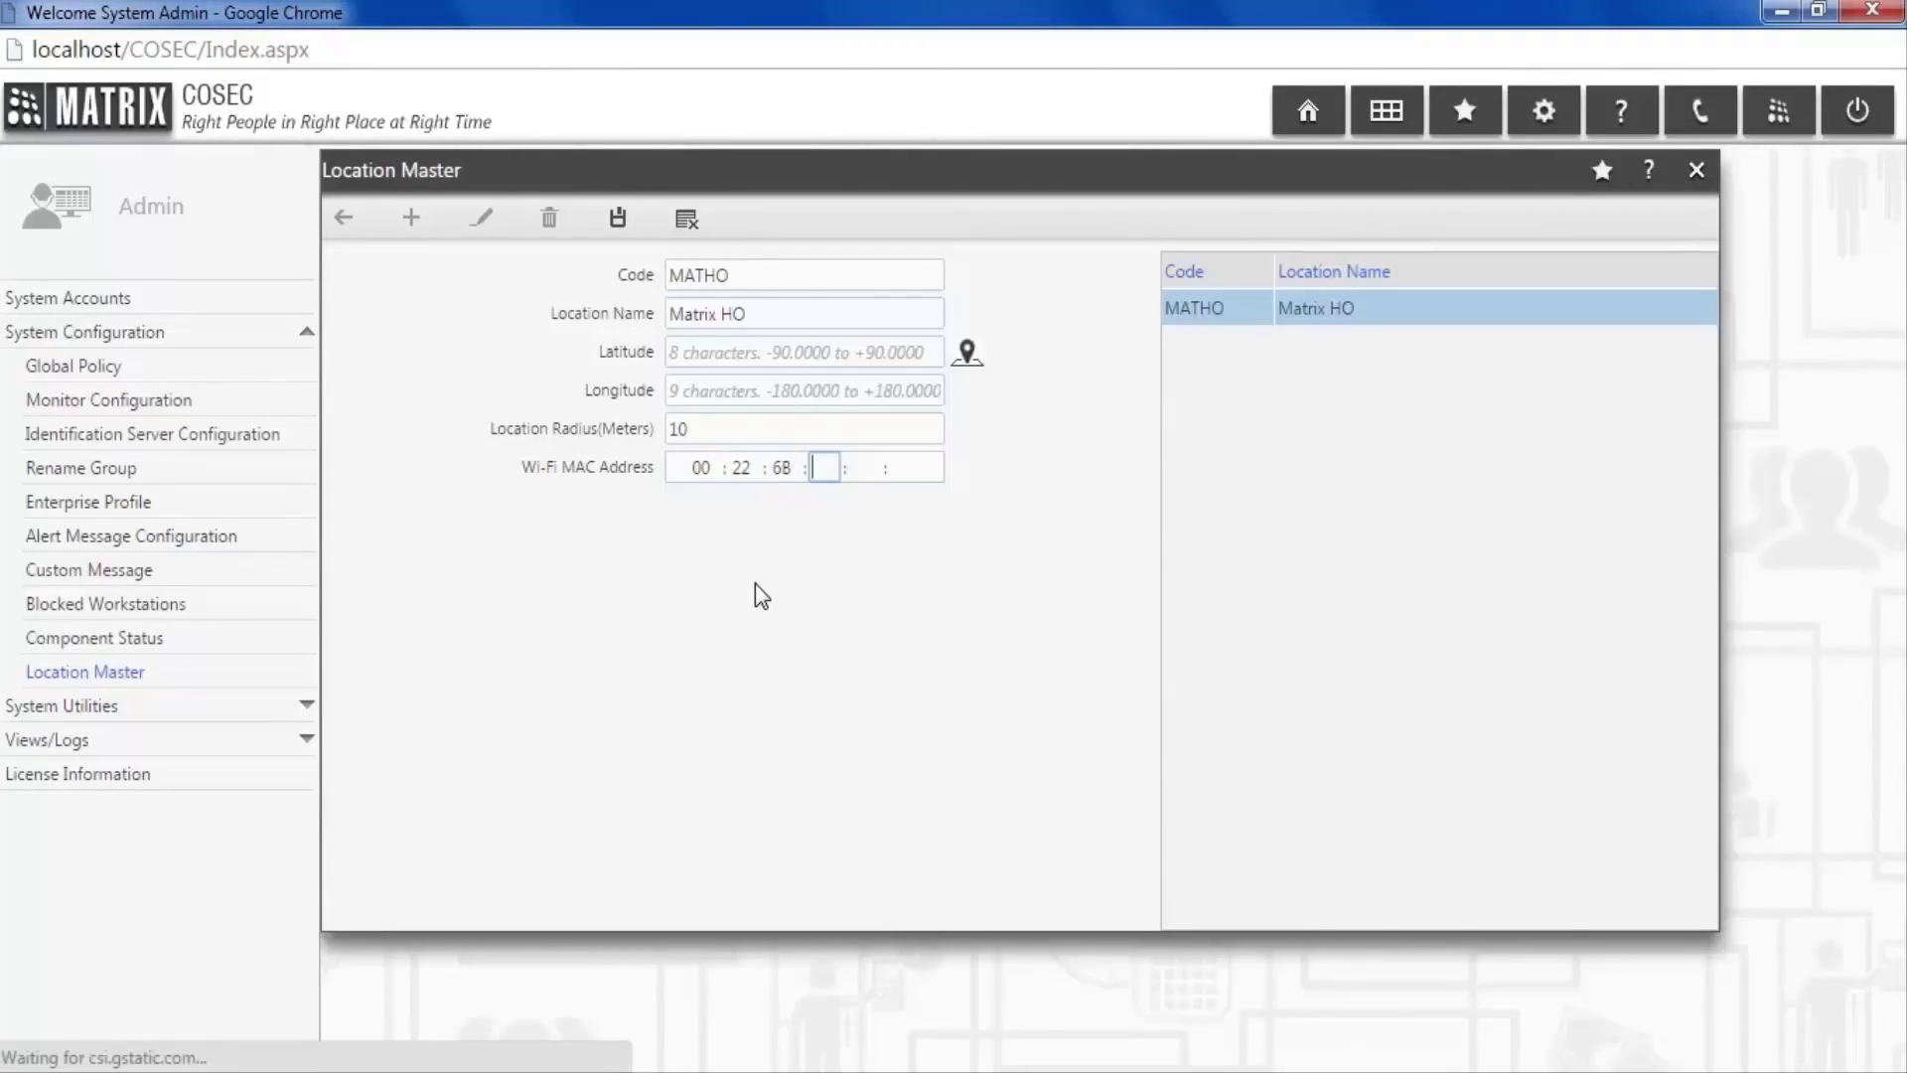
type("f")
type("24")
type("12")
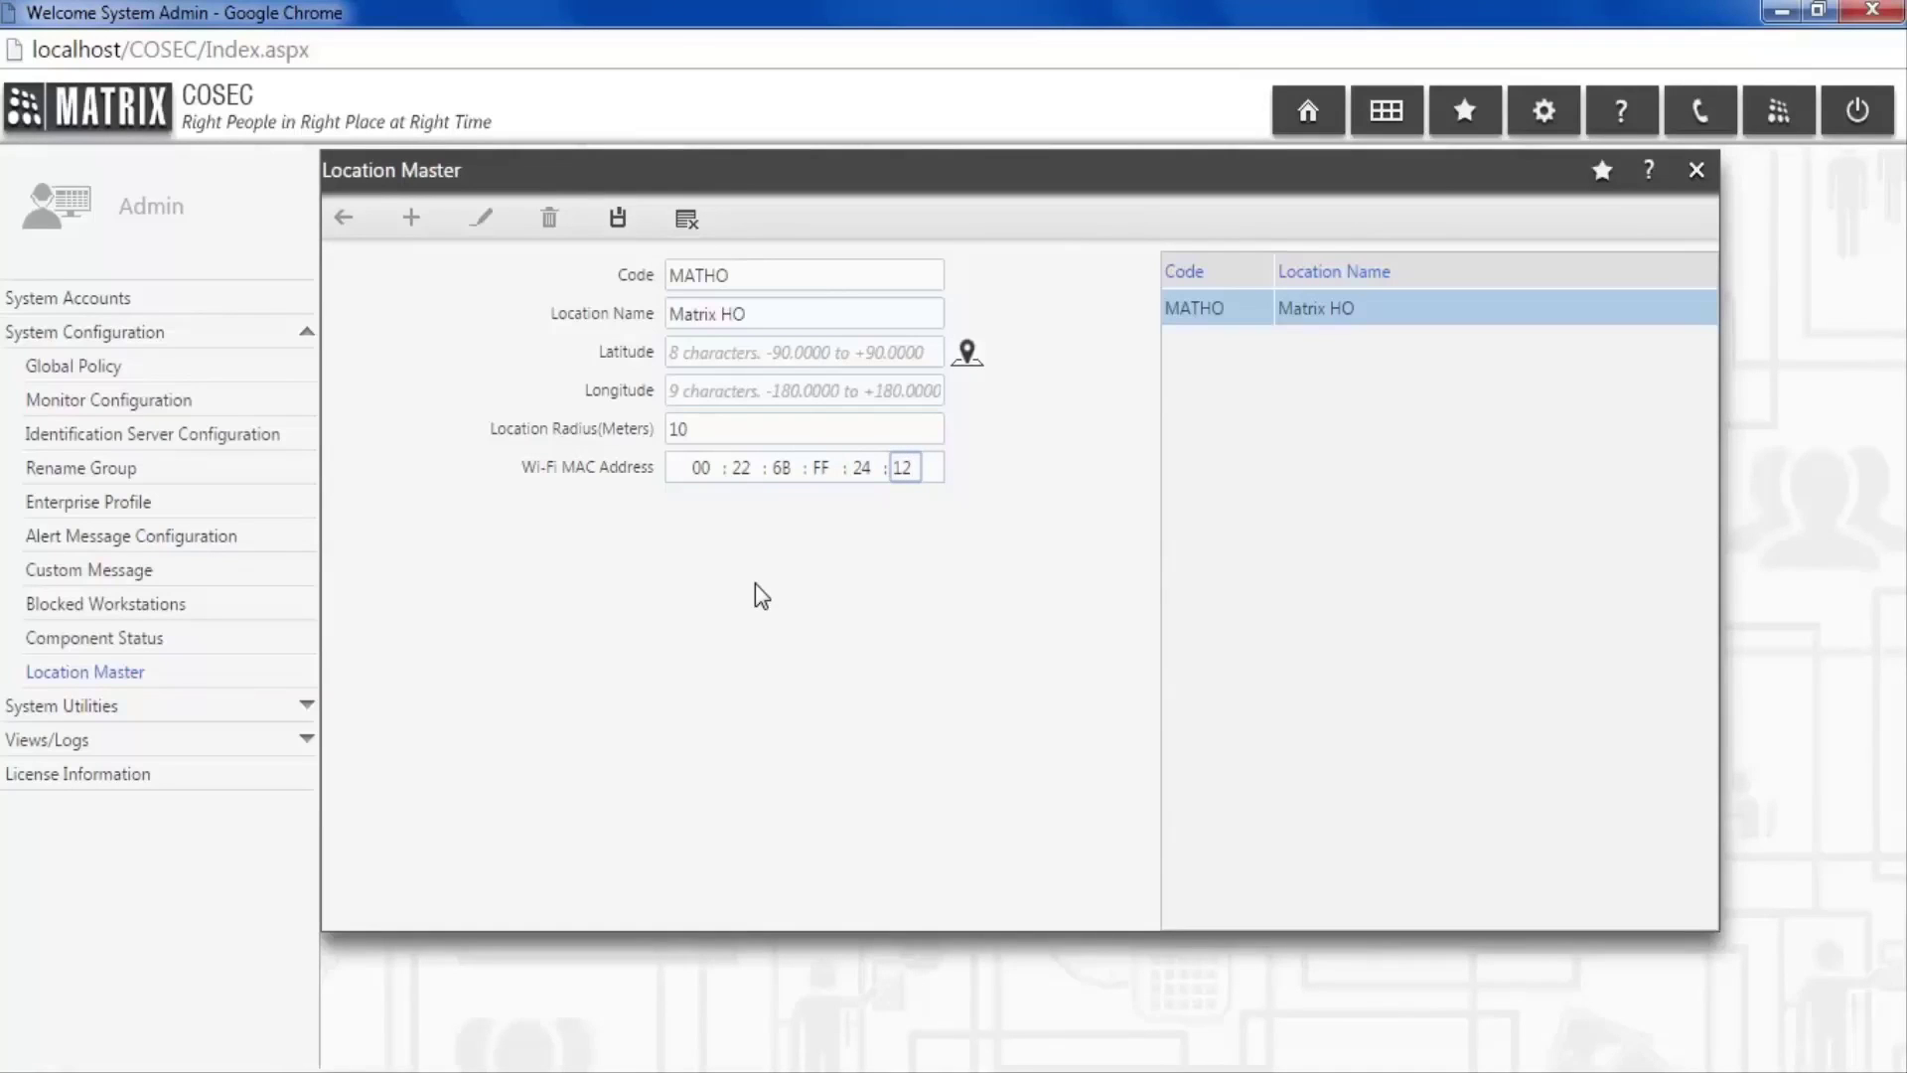
left_click(616, 226)
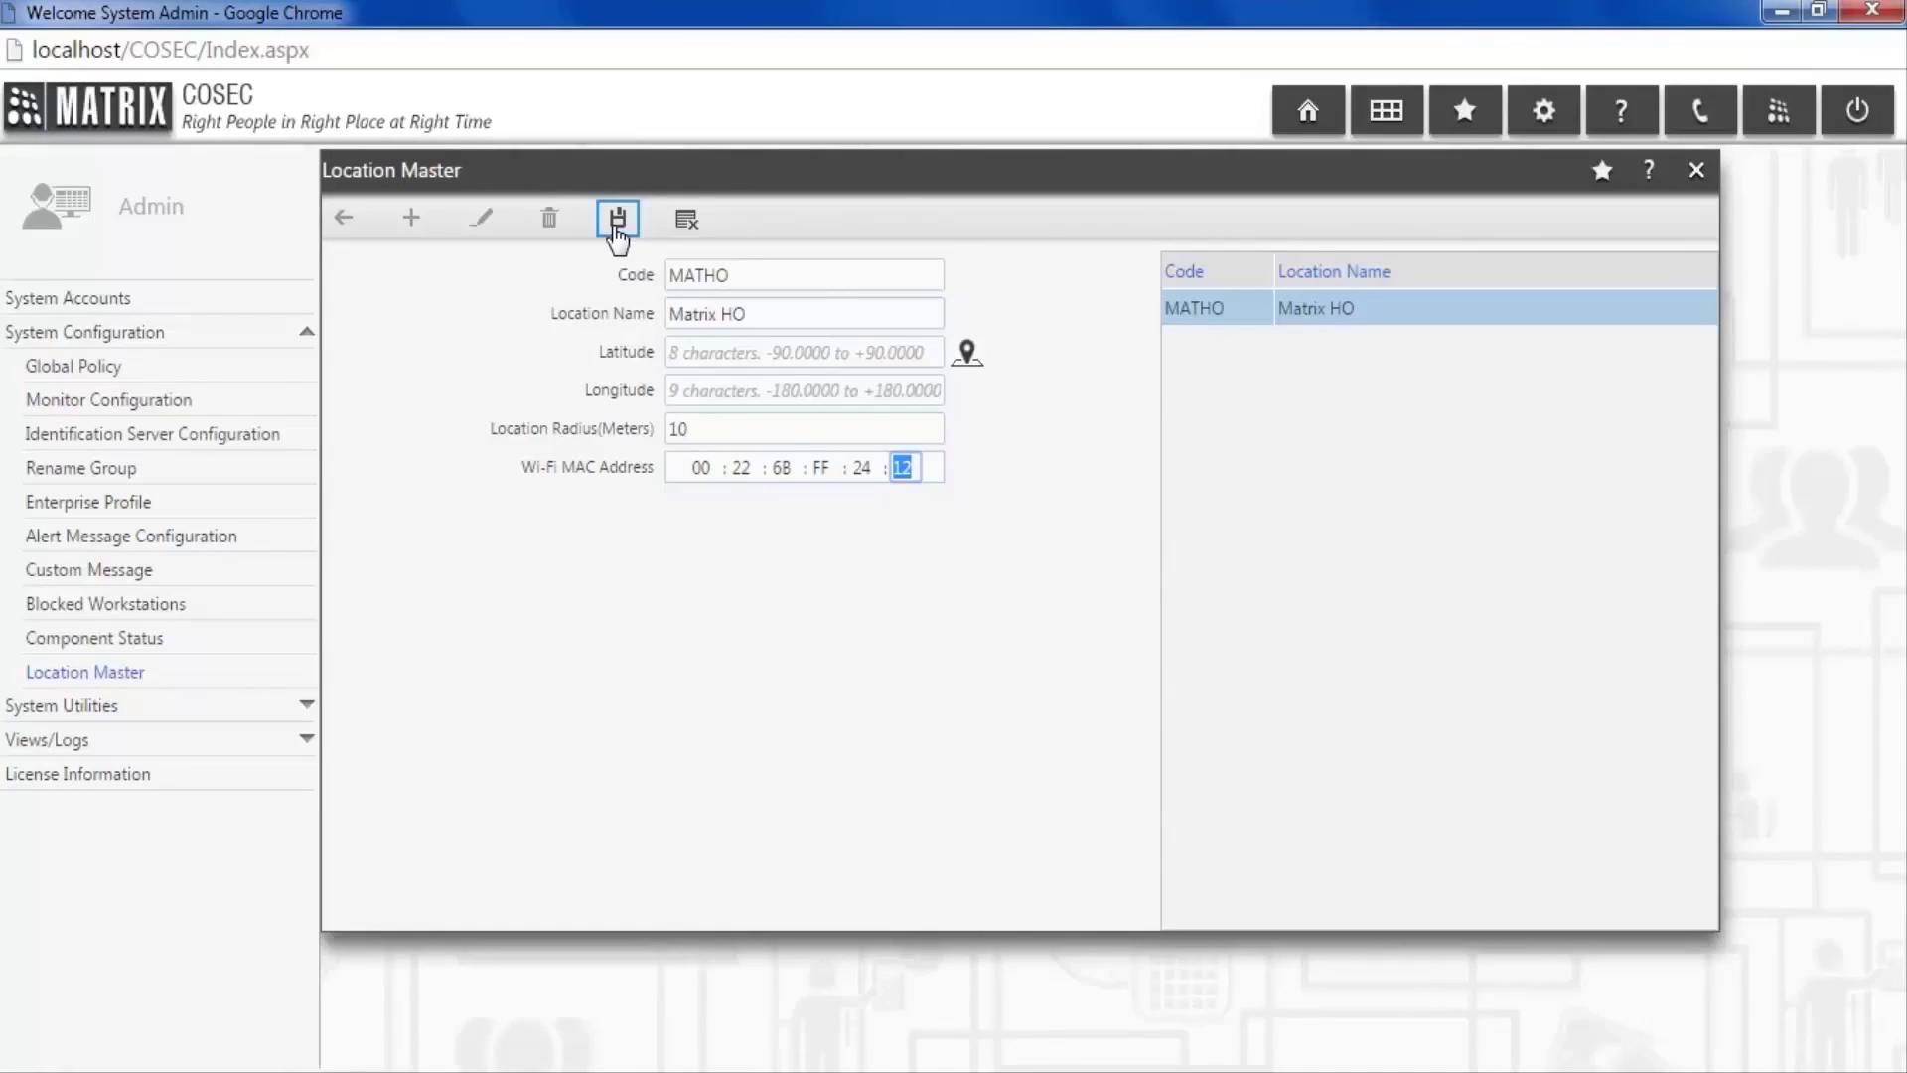